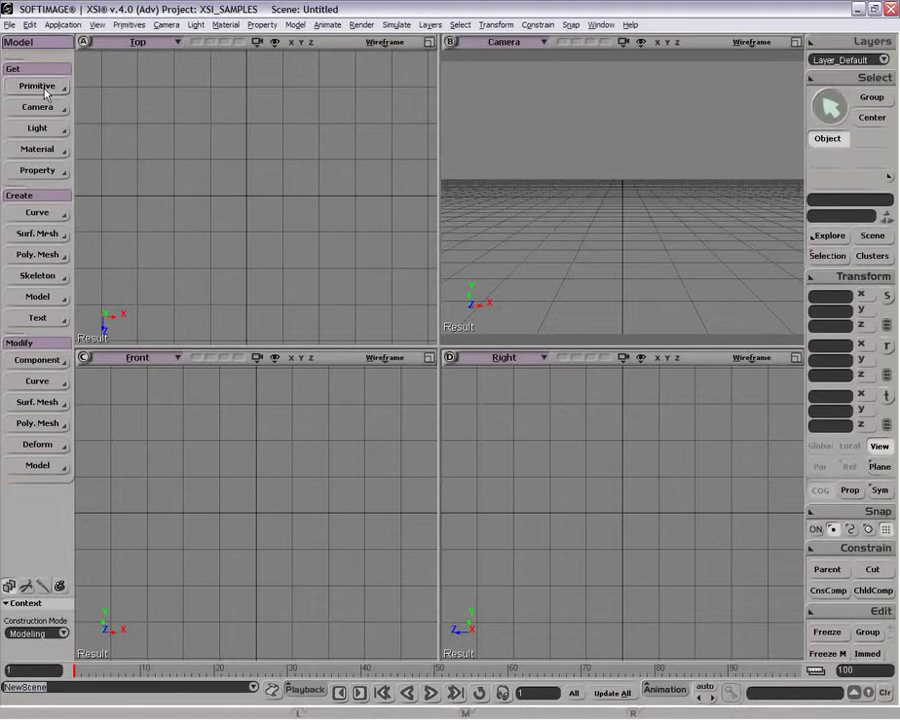
pyautogui.click(37, 444)
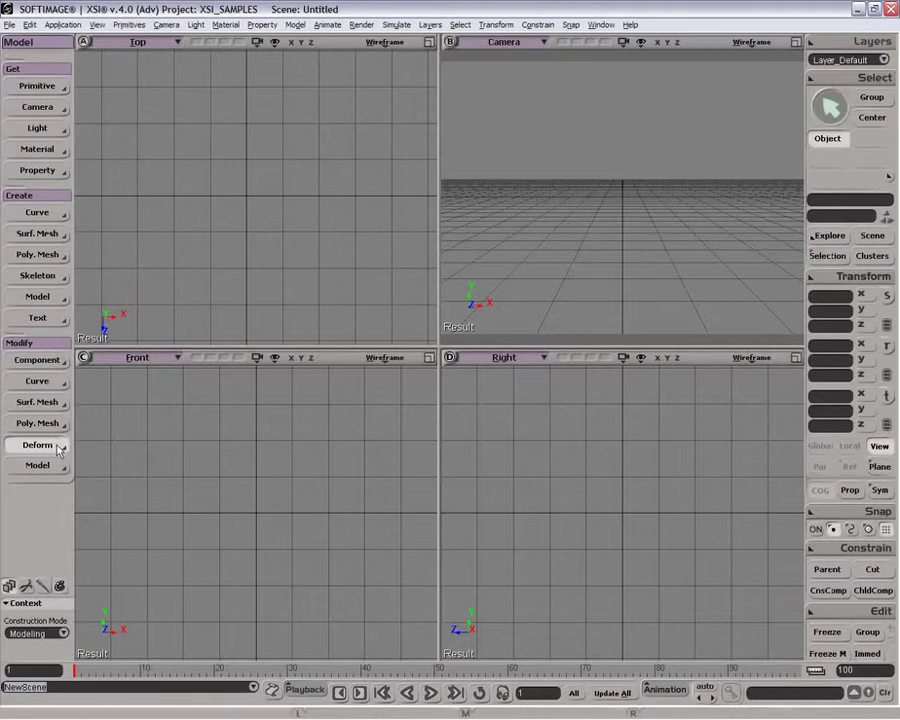
pyautogui.click(230, 231)
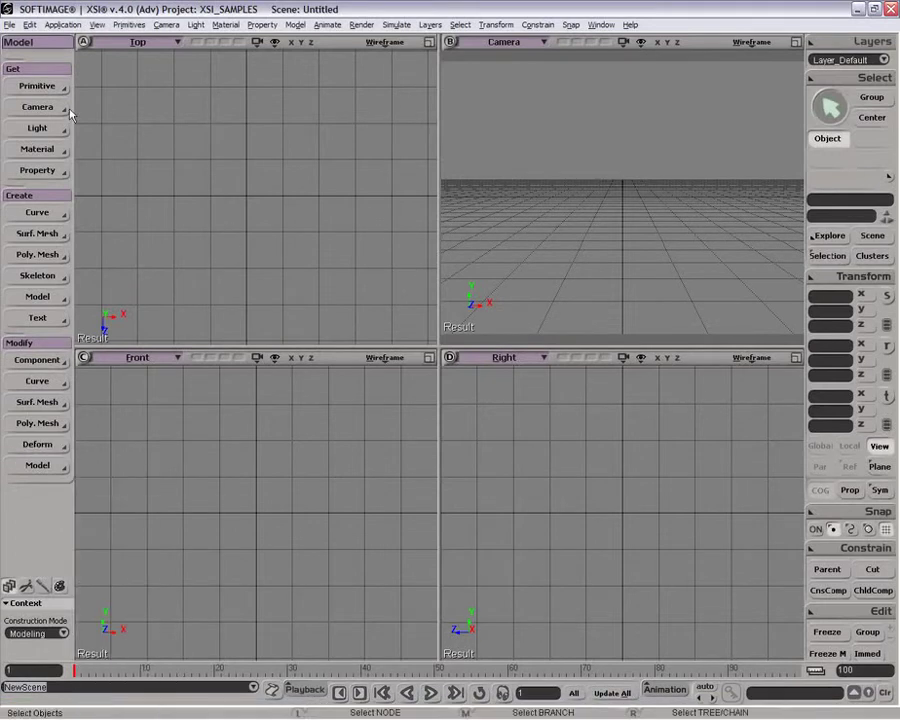
pyautogui.click(51, 89)
pyautogui.click(250, 267)
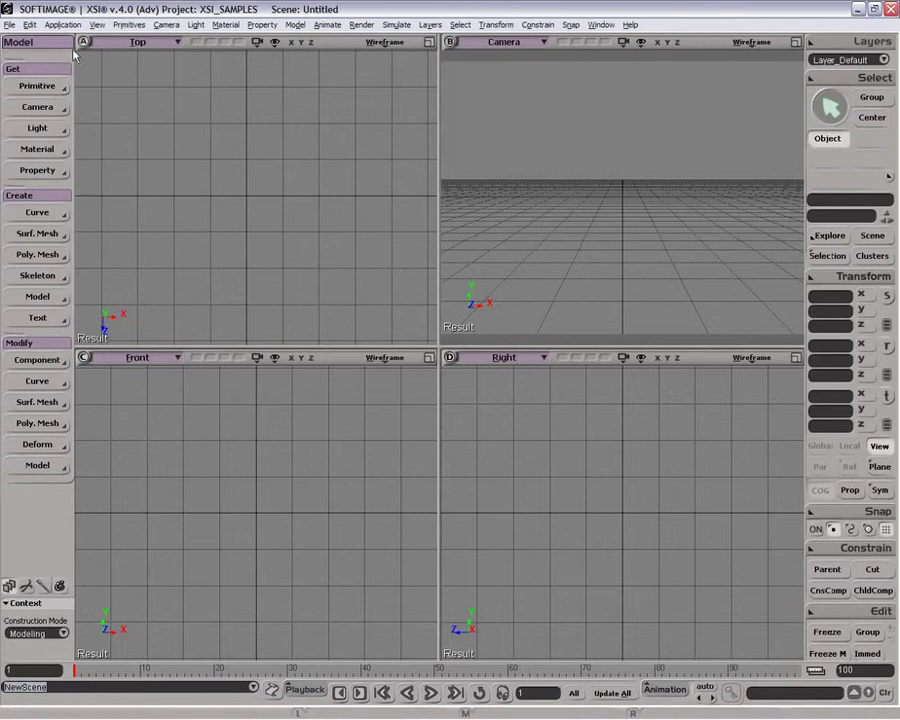
pyautogui.click(37, 86)
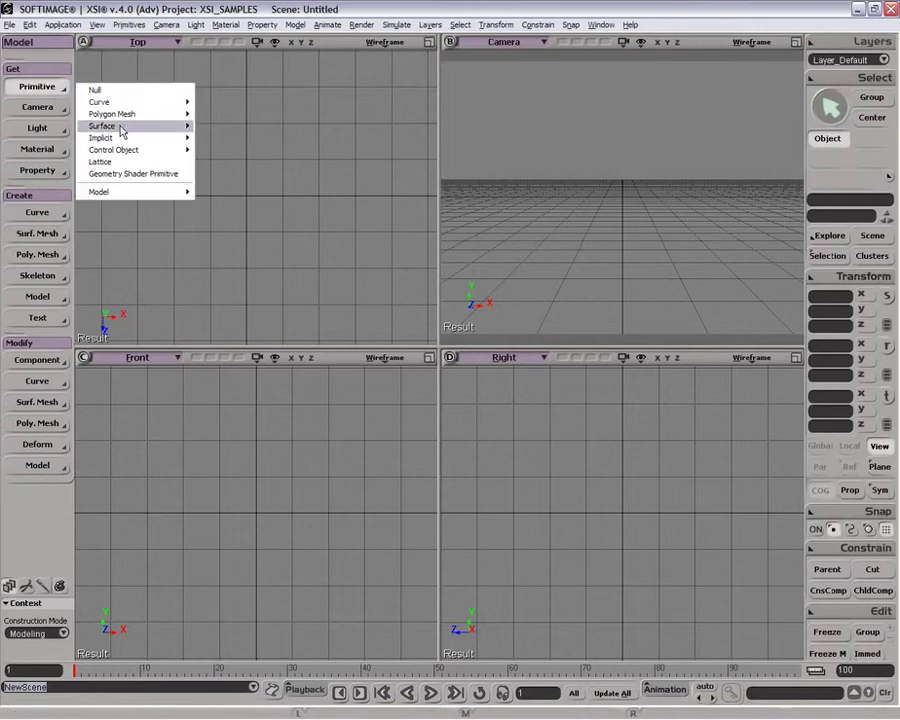
pyautogui.click(117, 297)
pyautogui.click(45, 445)
pyautogui.click(155, 243)
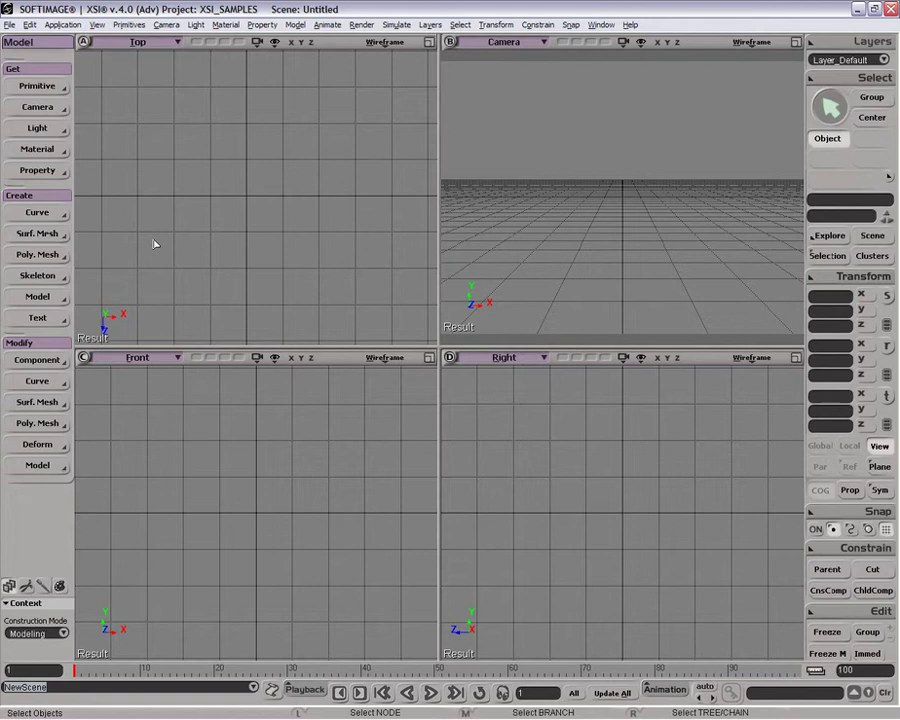
# Step: Create a NURBS surface cylinder with 11 V subdivisions and a height of about 9.57
pyautogui.click(37, 86)
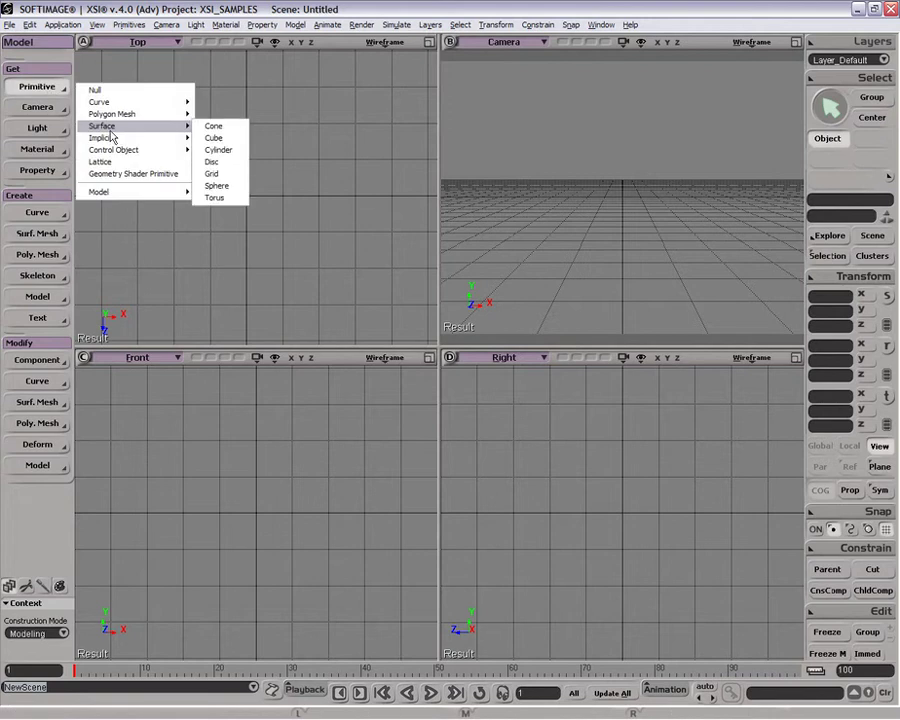
pyautogui.moveTo(118, 128)
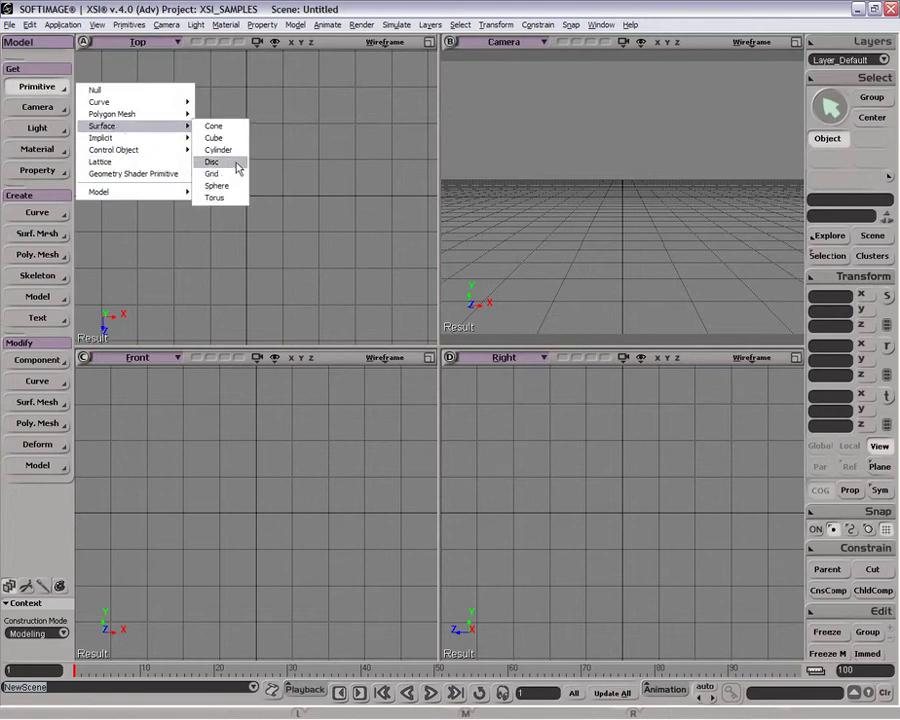
pyautogui.click(231, 147)
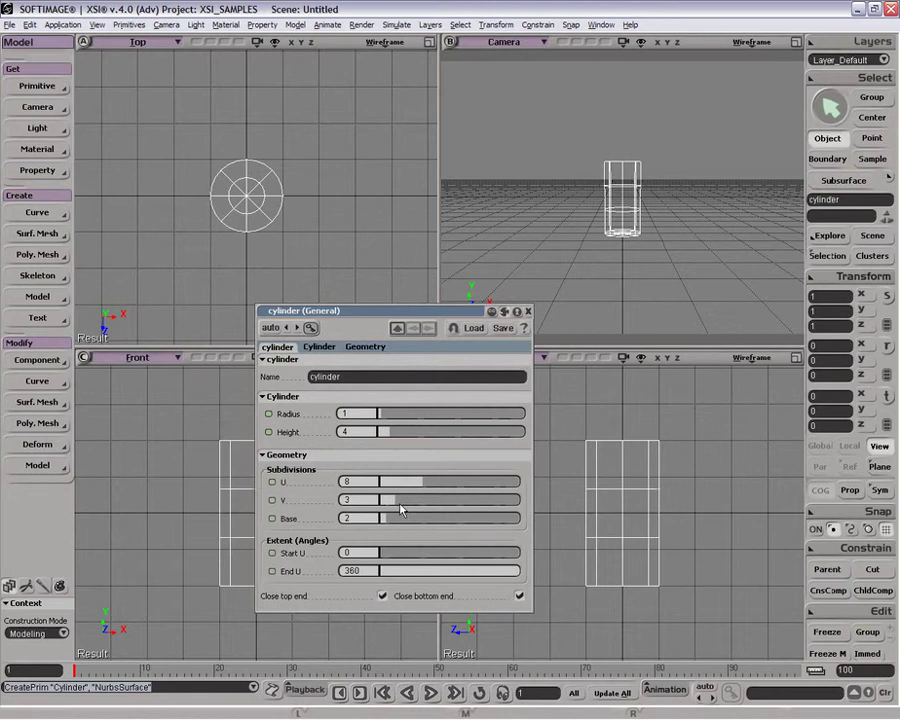
pyautogui.moveTo(398, 502); pyautogui.dragTo(440, 500)
pyautogui.moveTo(386, 432); pyautogui.dragTo(405, 432)
pyautogui.click(529, 312)
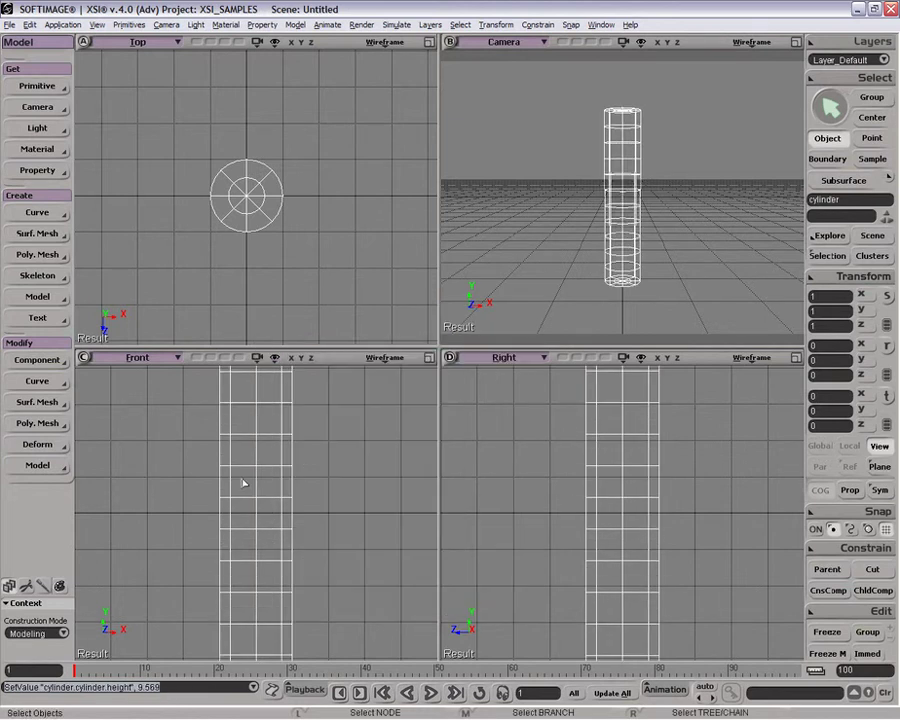
# Step: Draw an open, winding NURBS curve in the Front view, rising left of the cylinder, passing over it in two humps and descending on its right
pyautogui.press('f')
pyautogui.press('p')
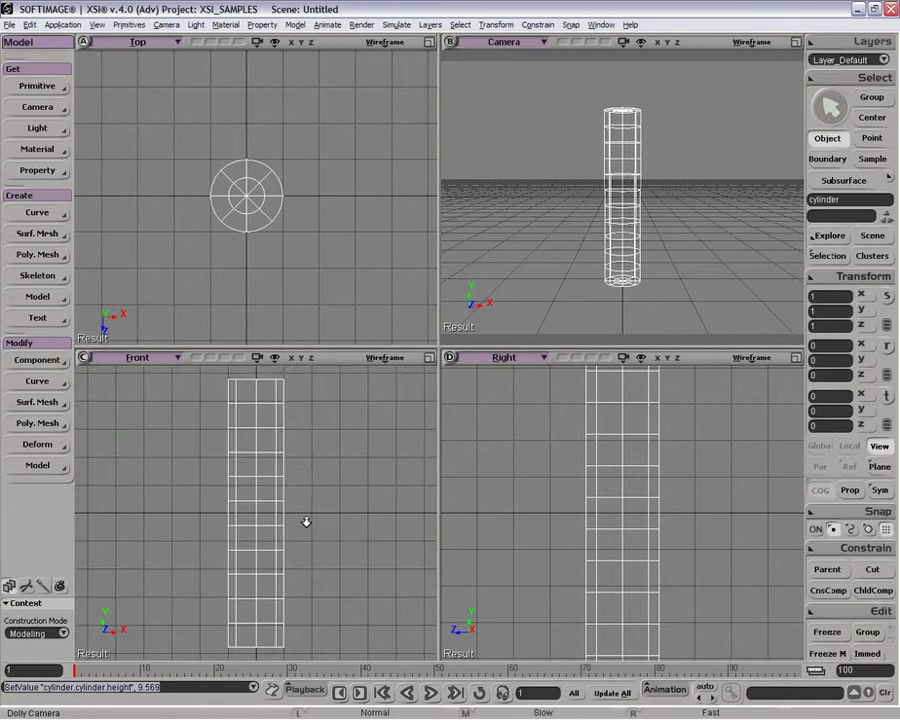
pyautogui.moveTo(305, 520); pyautogui.dragTo(270, 520)
pyautogui.click(429, 357)
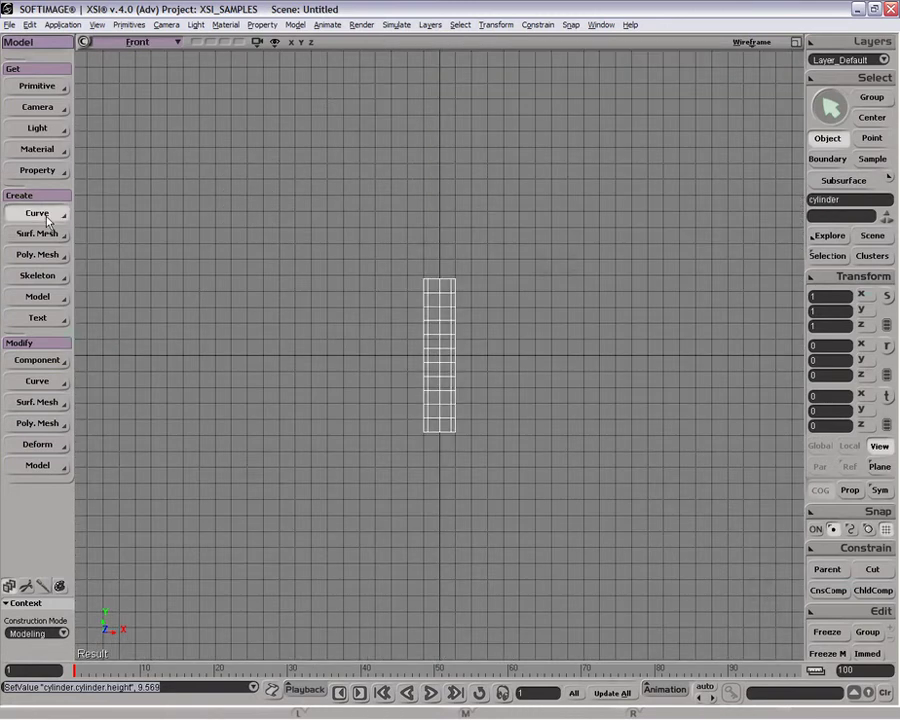
pyautogui.click(40, 212)
pyautogui.click(92, 215)
pyautogui.click(382, 389)
pyautogui.click(340, 329)
pyautogui.click(344, 242)
pyautogui.click(372, 217)
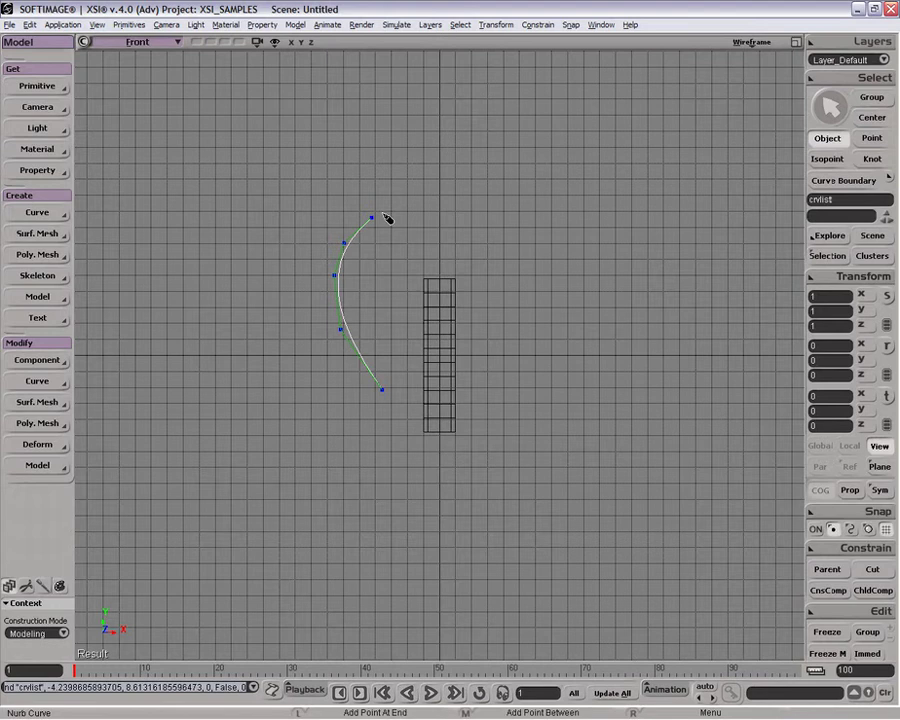
pyautogui.click(398, 203)
pyautogui.click(419, 201)
pyautogui.click(490, 246)
pyautogui.click(518, 205)
pyautogui.click(527, 172)
pyautogui.click(541, 145)
pyautogui.click(586, 148)
pyautogui.click(604, 194)
pyautogui.click(580, 289)
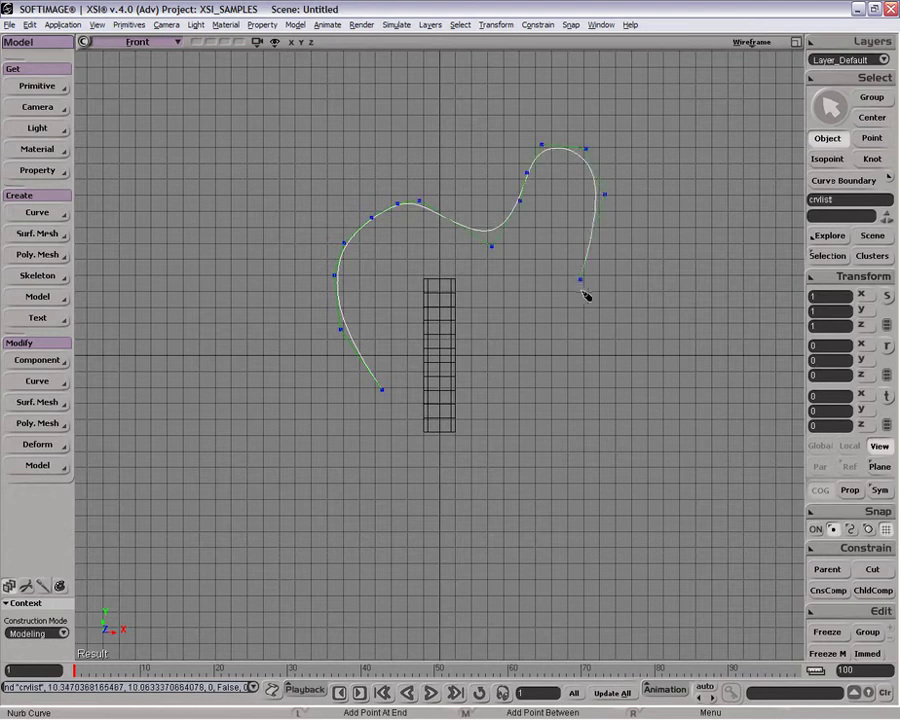
pyautogui.click(640, 283)
pyautogui.click(633, 346)
pyautogui.click(530, 437)
pyautogui.press('space')
# Step: Apply a Deform by Curve to the cylinder, using the winding curve as the deformer
pyautogui.click(463, 407)
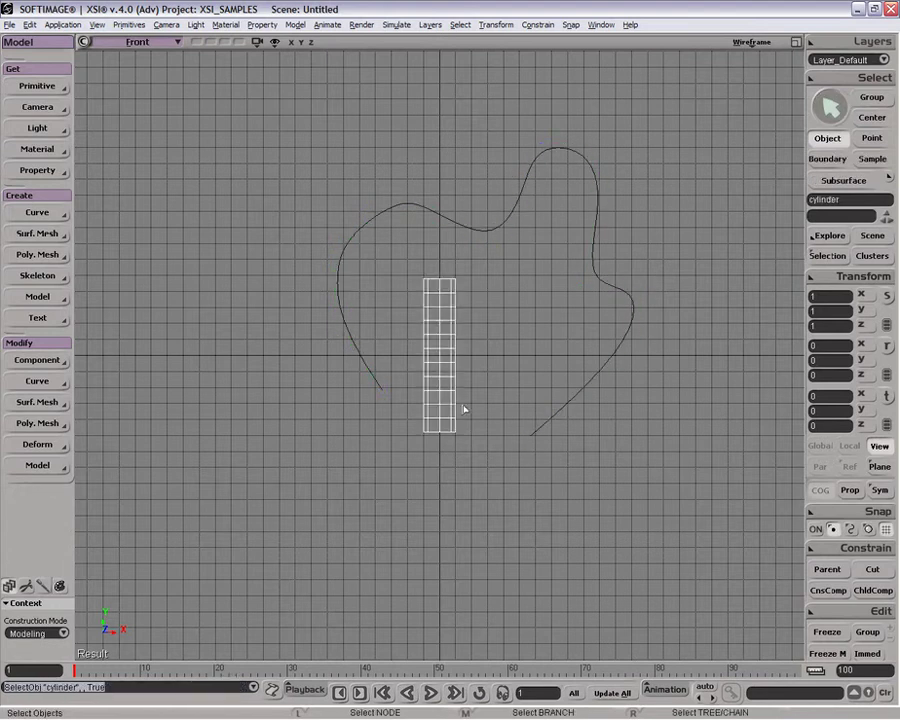
pyautogui.click(37, 444)
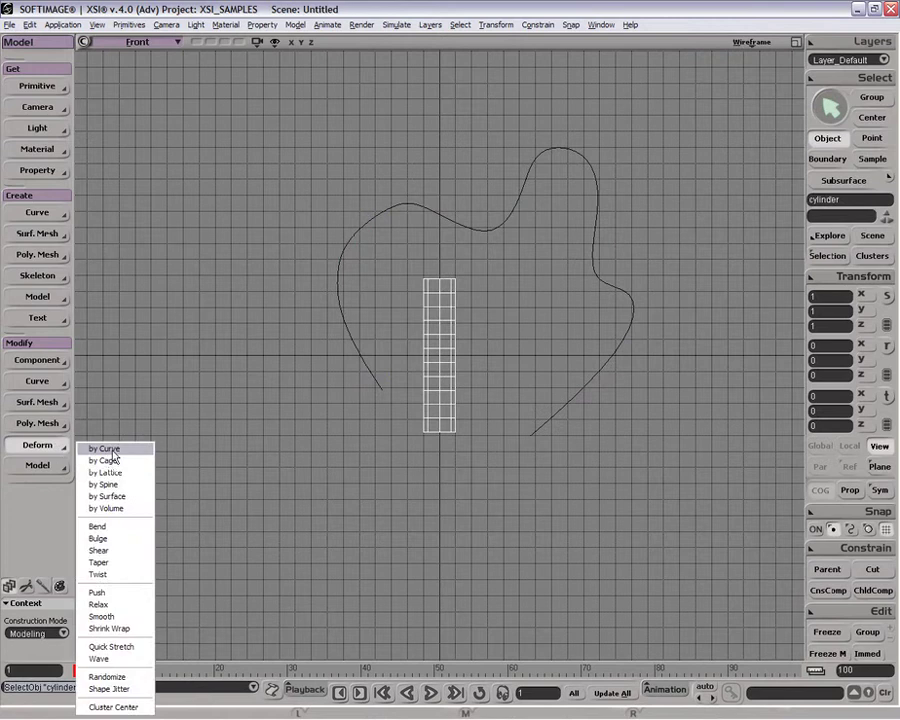
pyautogui.click(100, 451)
pyautogui.click(358, 387)
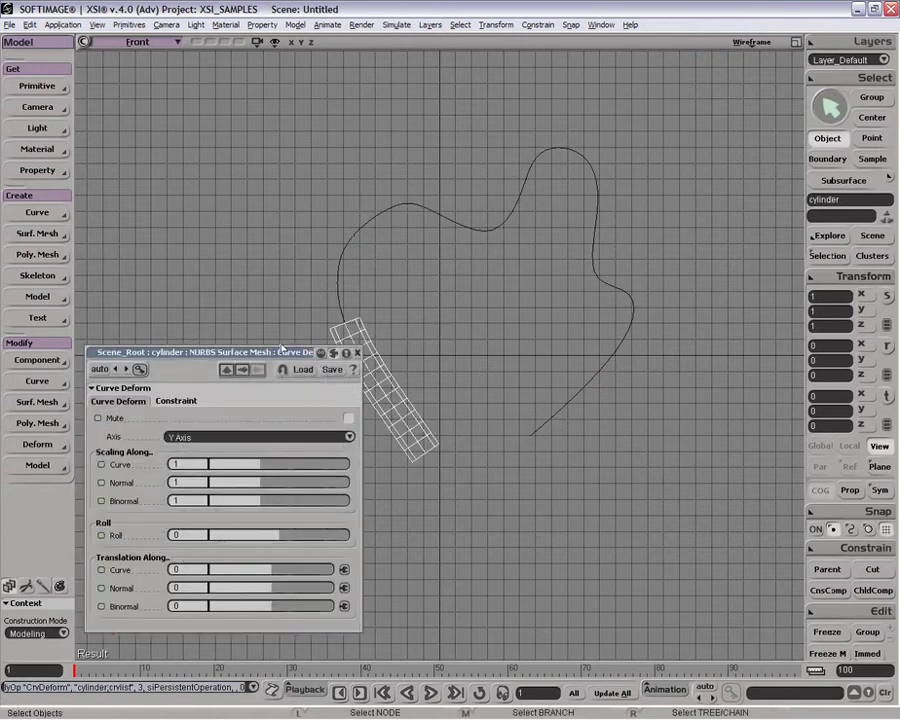
pyautogui.moveTo(279, 356); pyautogui.dragTo(202, 303)
# Step: Try the X and Z axes for the cylinder's curve deformation, and set the axis back to Y Axis
pyautogui.click(206, 389)
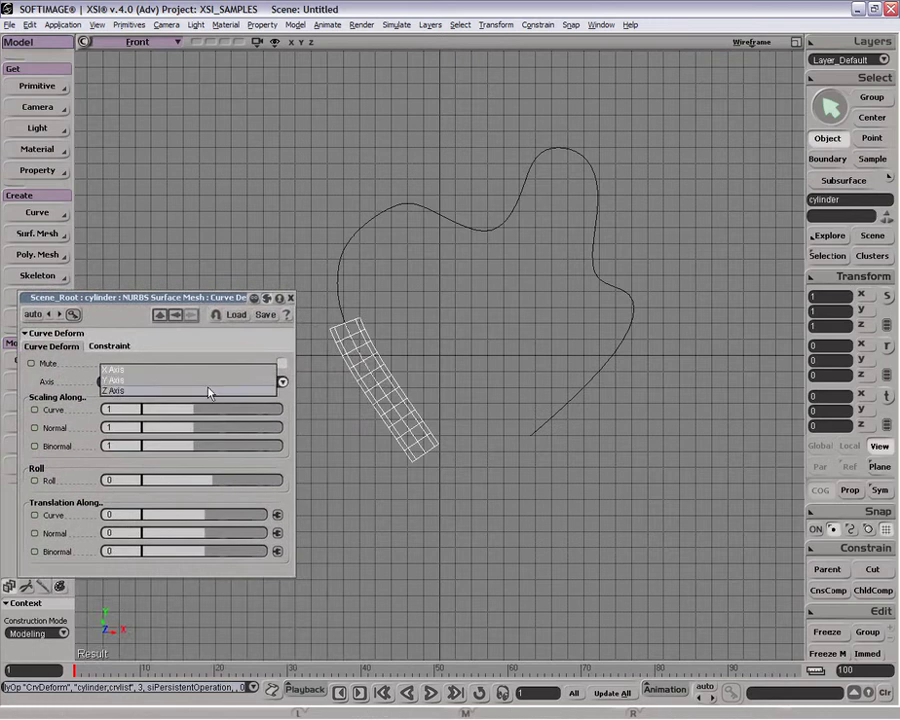
pyautogui.click(207, 381)
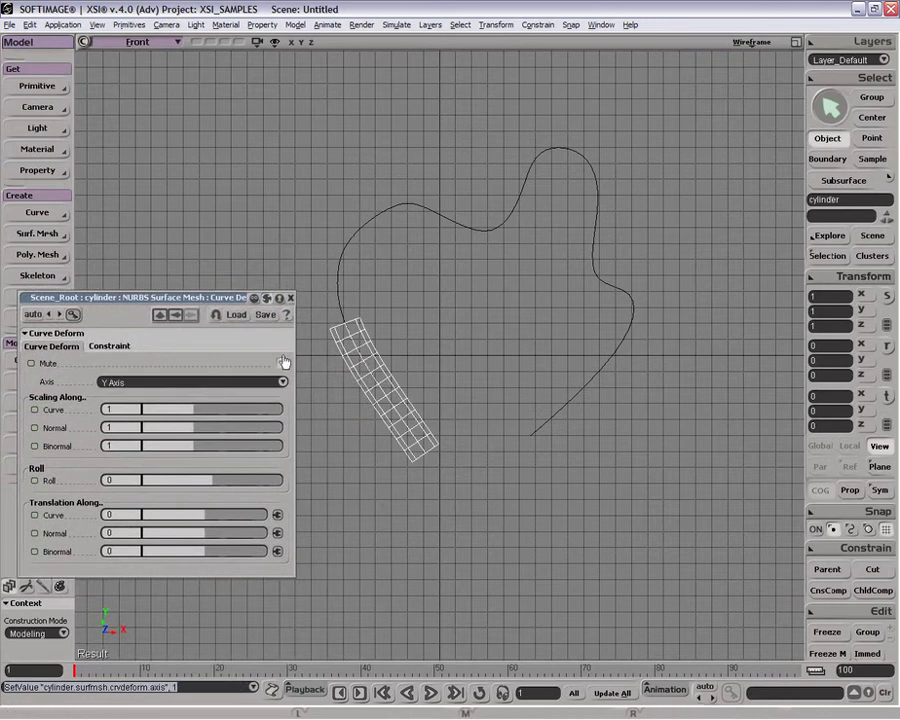
pyautogui.click(249, 386)
pyautogui.click(243, 372)
pyautogui.click(208, 382)
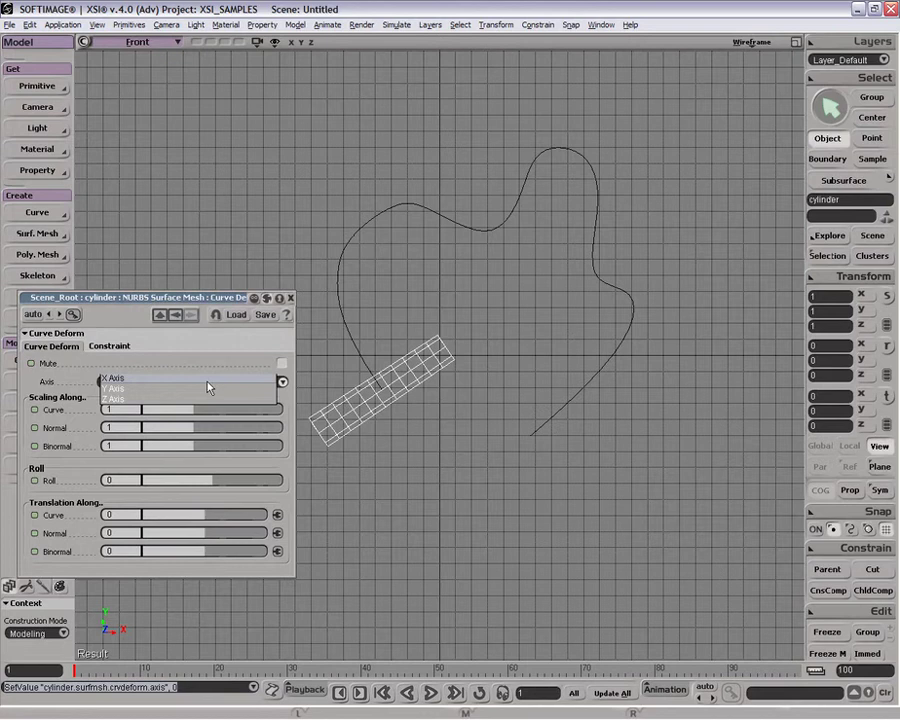
pyautogui.click(207, 394)
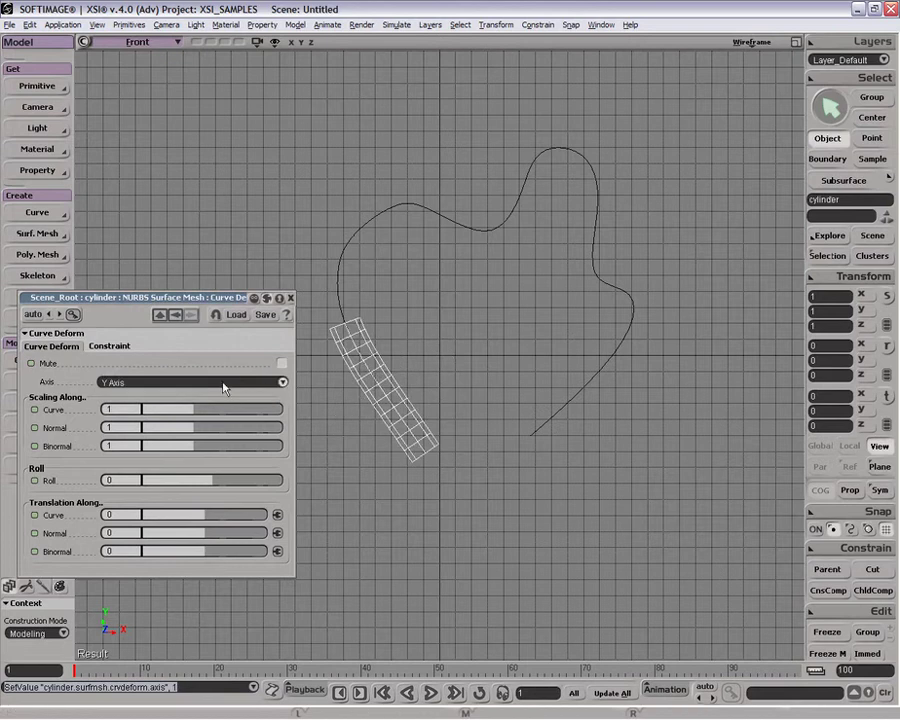
pyautogui.click(225, 384)
pyautogui.click(226, 382)
pyautogui.click(225, 385)
pyautogui.click(225, 391)
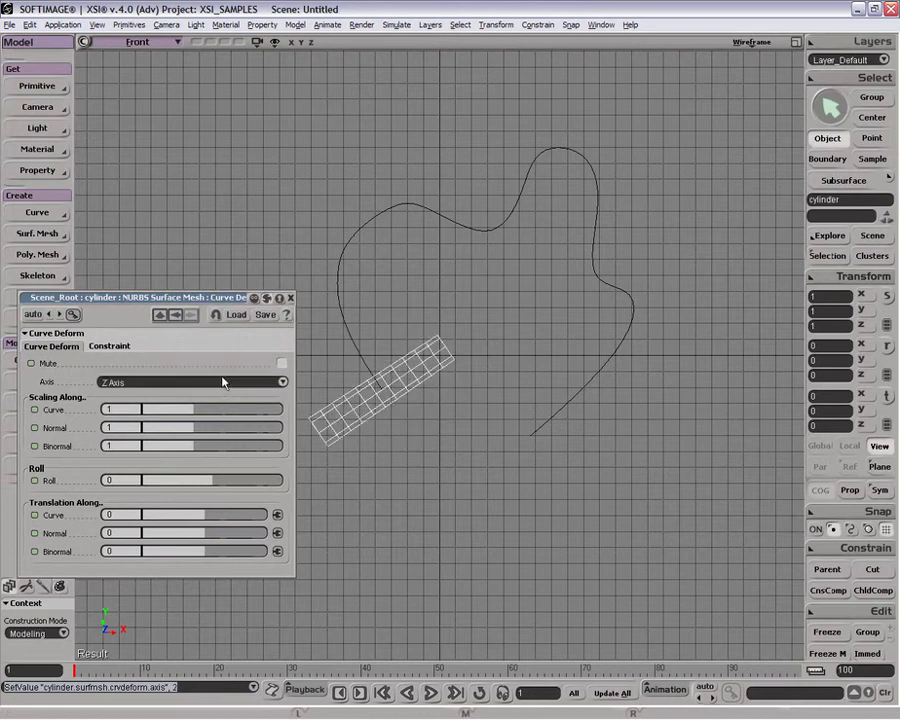
pyautogui.click(220, 383)
pyautogui.click(222, 377)
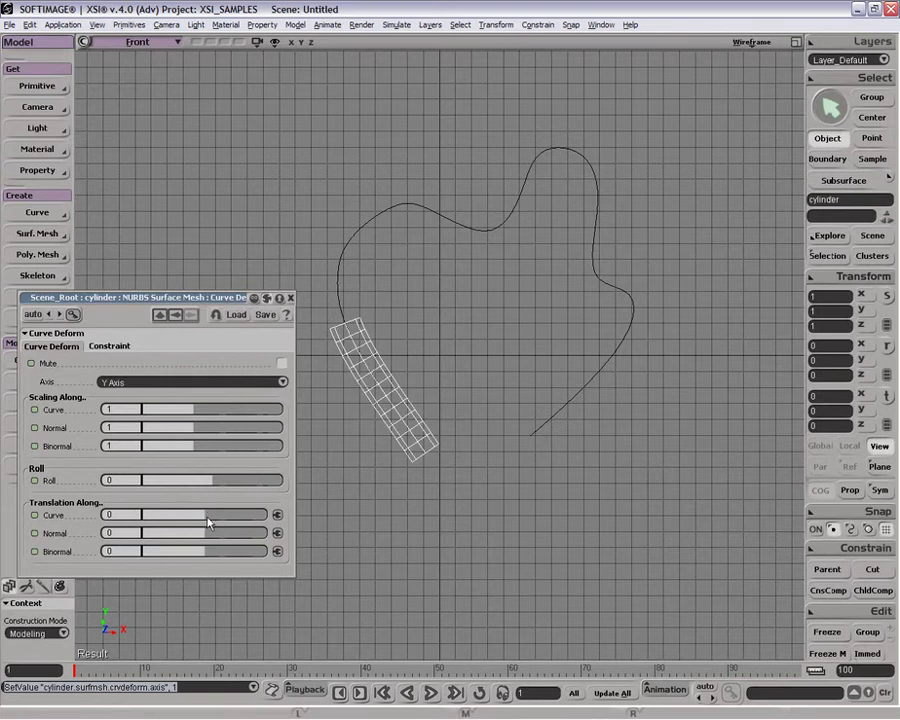
# Step: Slide the cylinder along the curve by setting its curve translation to 23
pyautogui.moveTo(207, 517); pyautogui.dragTo(275, 510)
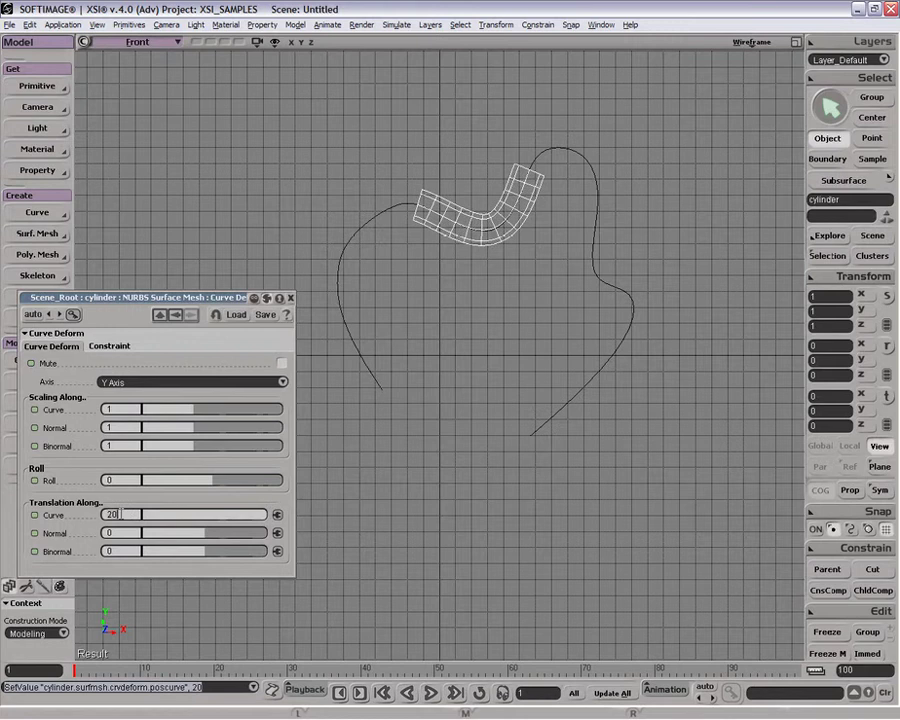
pyautogui.moveTo(110, 513); pyautogui.dragTo(131, 533)
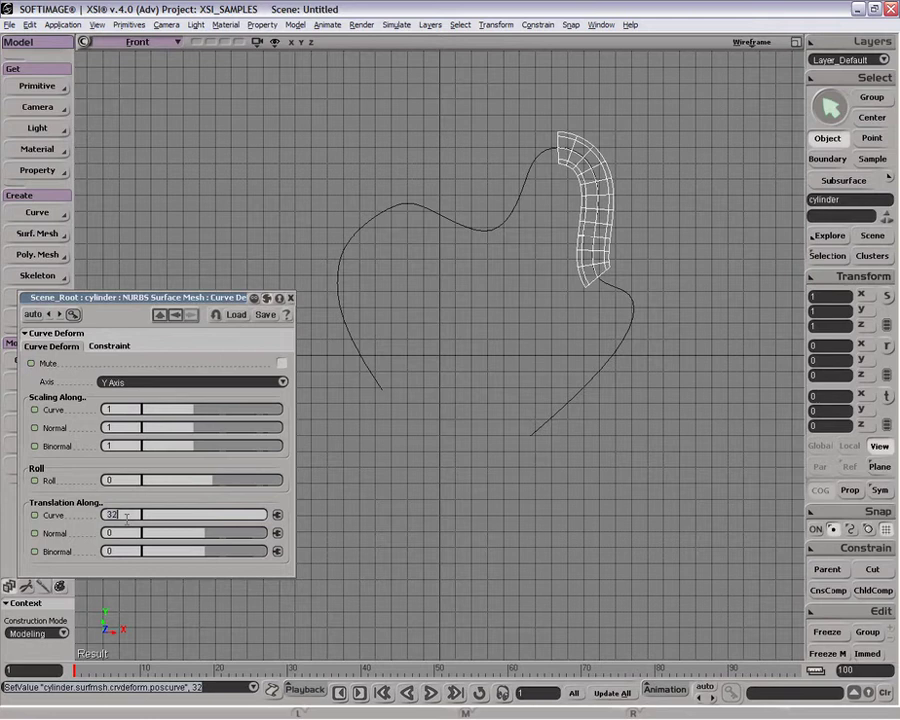
pyautogui.press('Return')
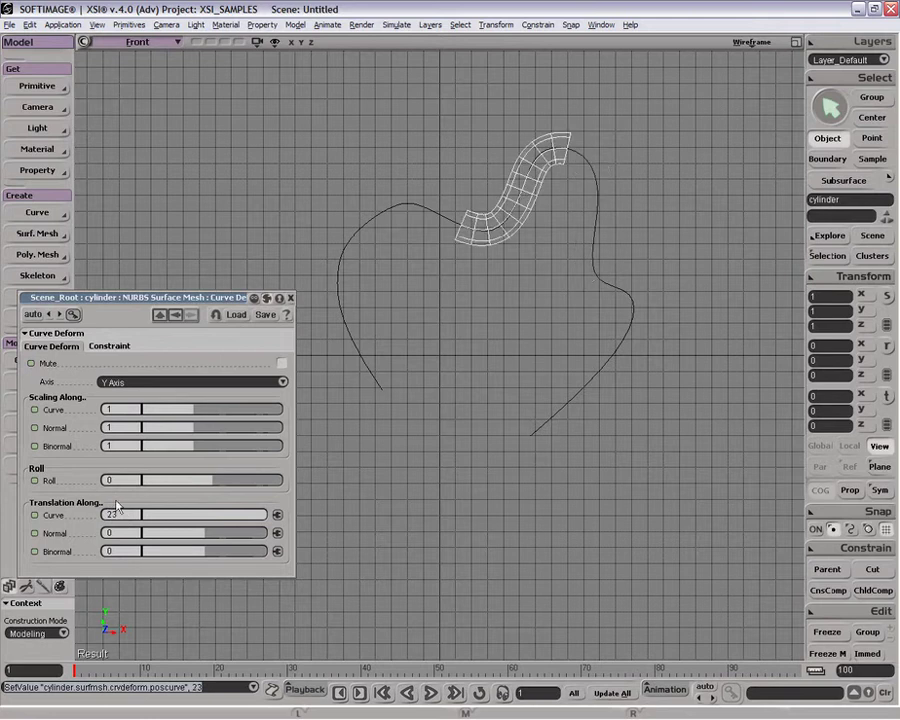
# Step: Set the cylinder's scaling along the curve to about 4.77 and increase its V subdivisions to 24
pyautogui.moveTo(204, 409); pyautogui.dragTo(214, 406)
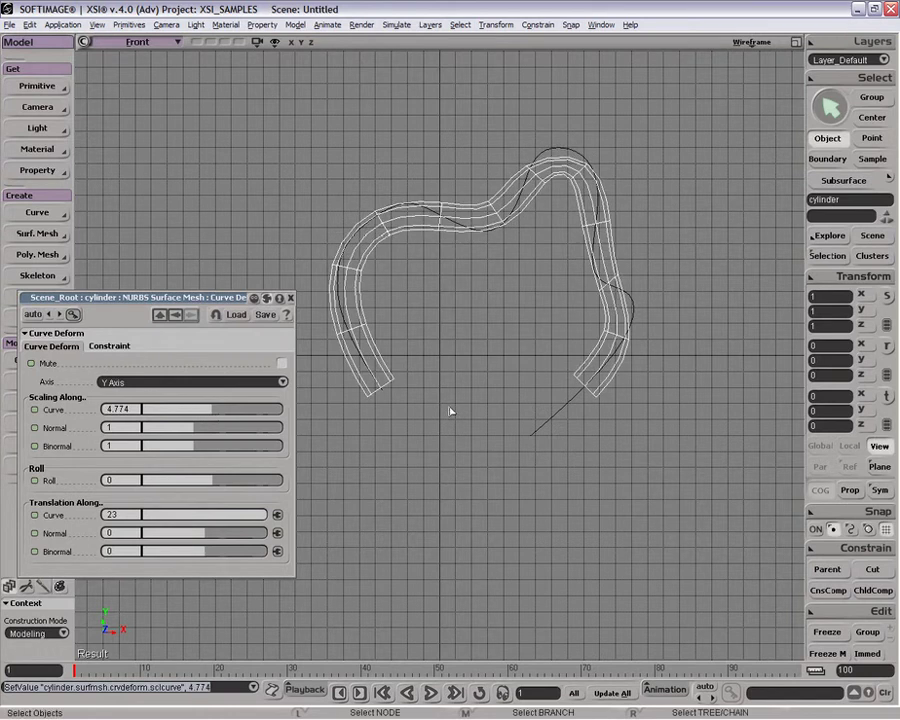
pyautogui.press('Return')
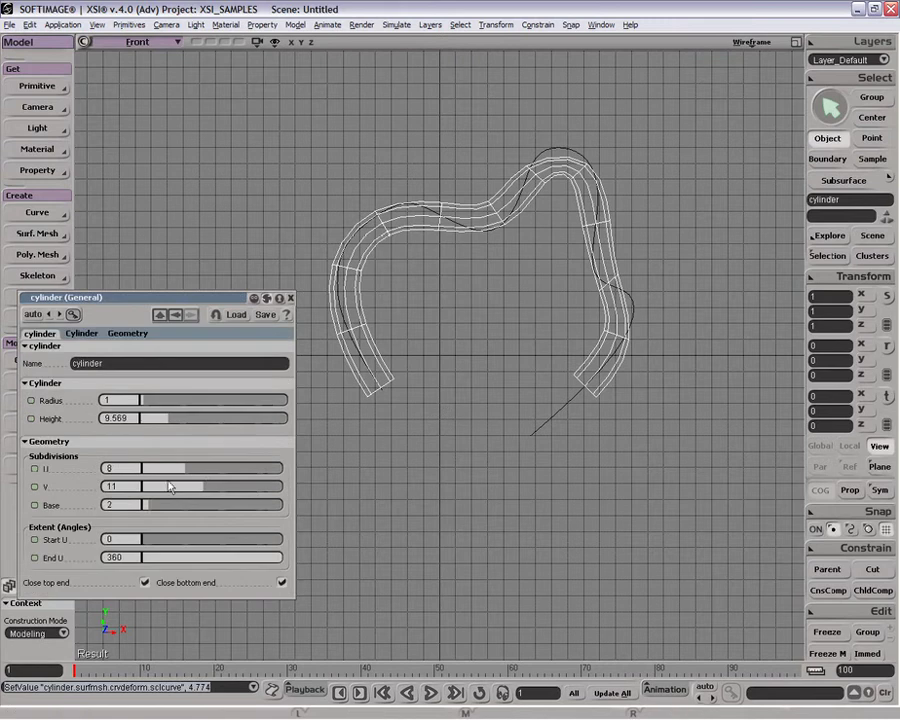
pyautogui.moveTo(208, 487); pyautogui.dragTo(282, 484)
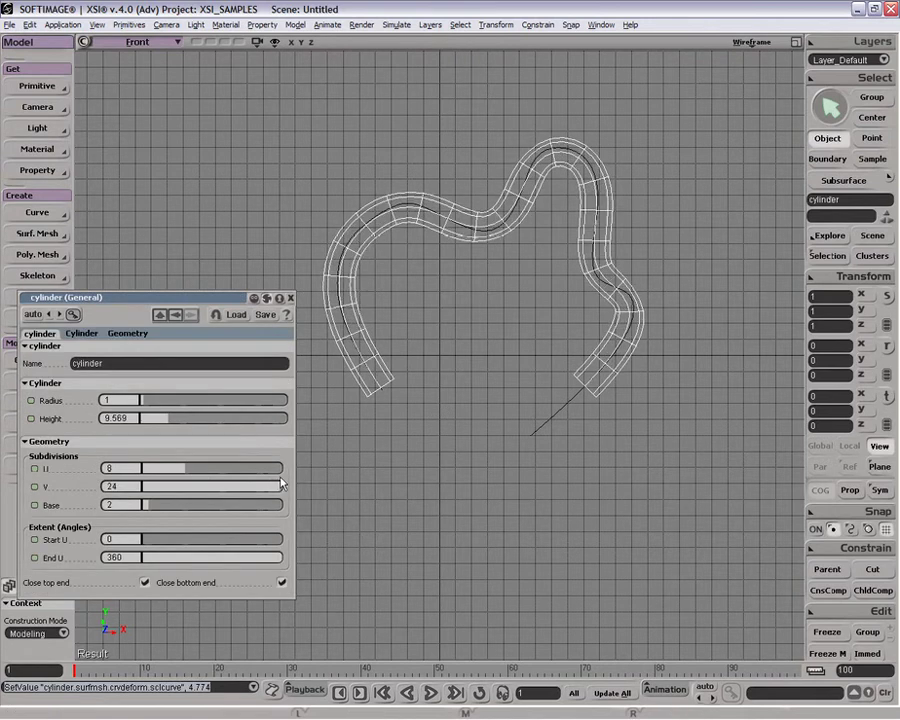
# Step: Adjust the curve deformation's scaling to about 3.72 along the curve, 2.06 along the normal and 1.16 along the binormal
pyautogui.click(175, 315)
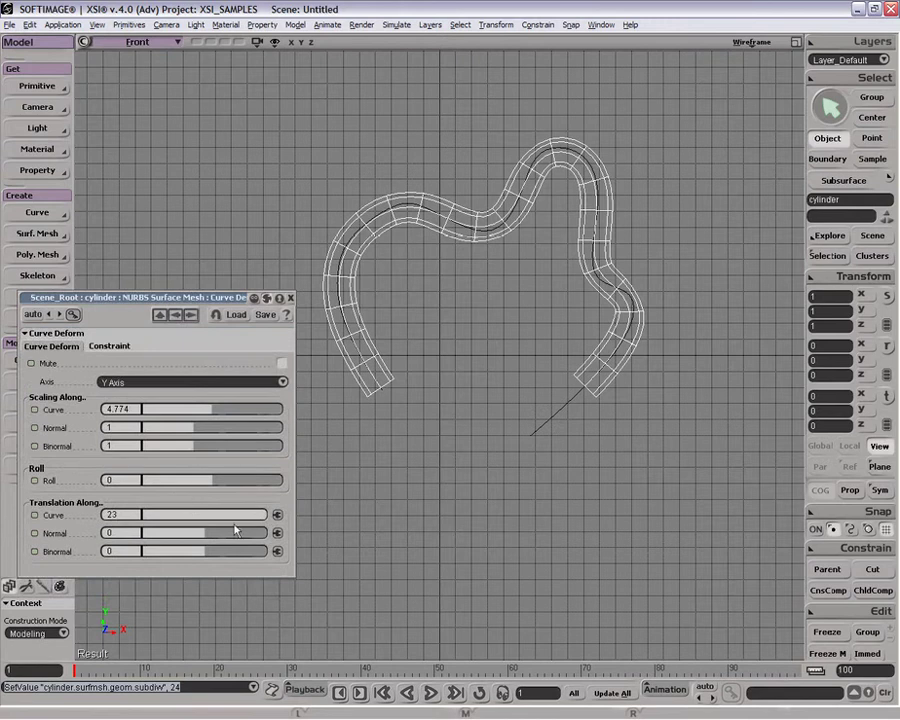
pyautogui.moveTo(207, 416); pyautogui.dragTo(205, 410)
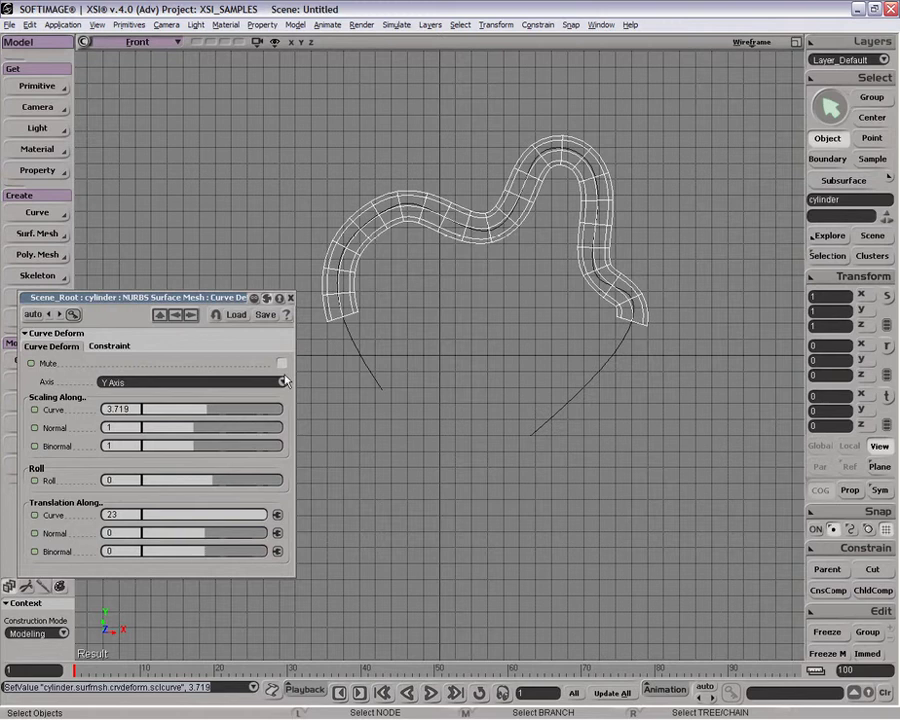
pyautogui.moveTo(200, 433); pyautogui.dragTo(198, 455)
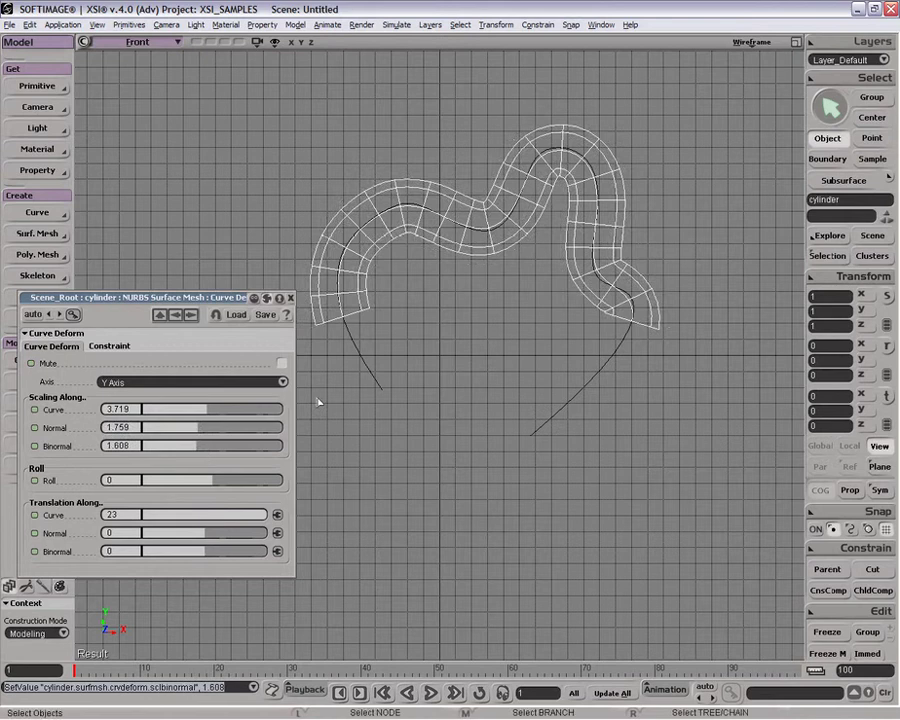
pyautogui.click(795, 43)
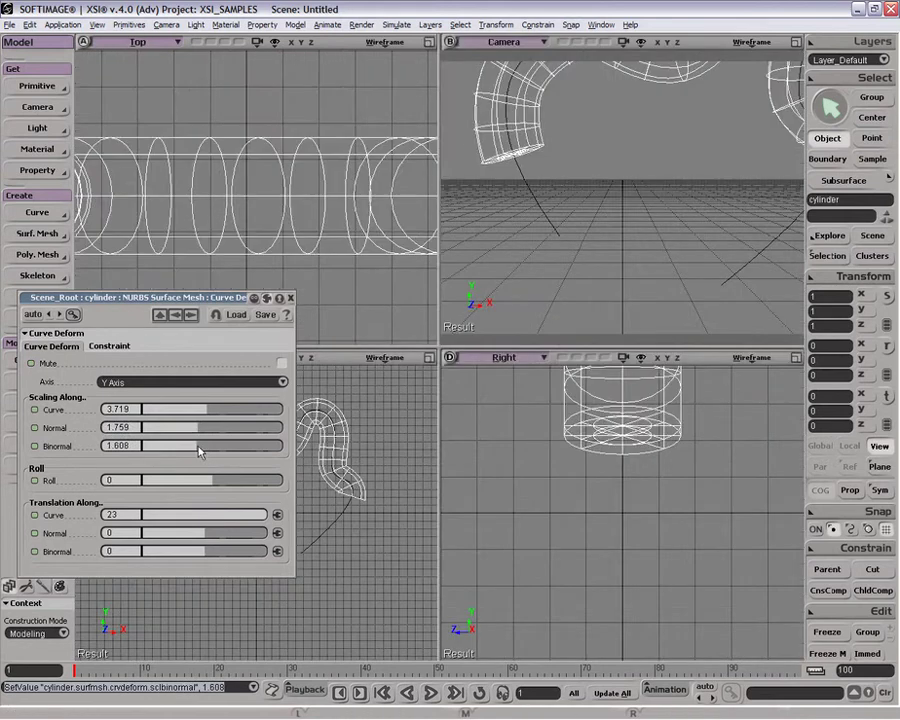
pyautogui.moveTo(199, 452)
pyautogui.mouseDown()
pyautogui.moveTo(207, 448)
pyautogui.moveTo(195, 448)
pyautogui.moveTo(199, 430)
pyautogui.mouseUp()
pyautogui.click(208, 428)
# Step: Maximize the Camera view, frame the deformed cylinder in Shaded display mode and orbit around it
pyautogui.click(795, 43)
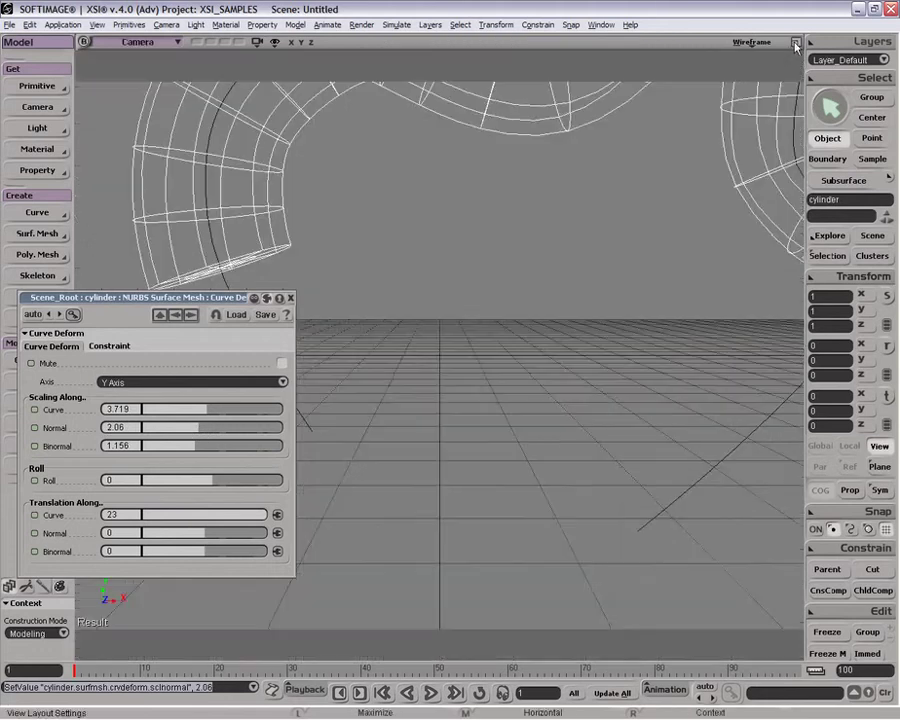
pyautogui.press('f')
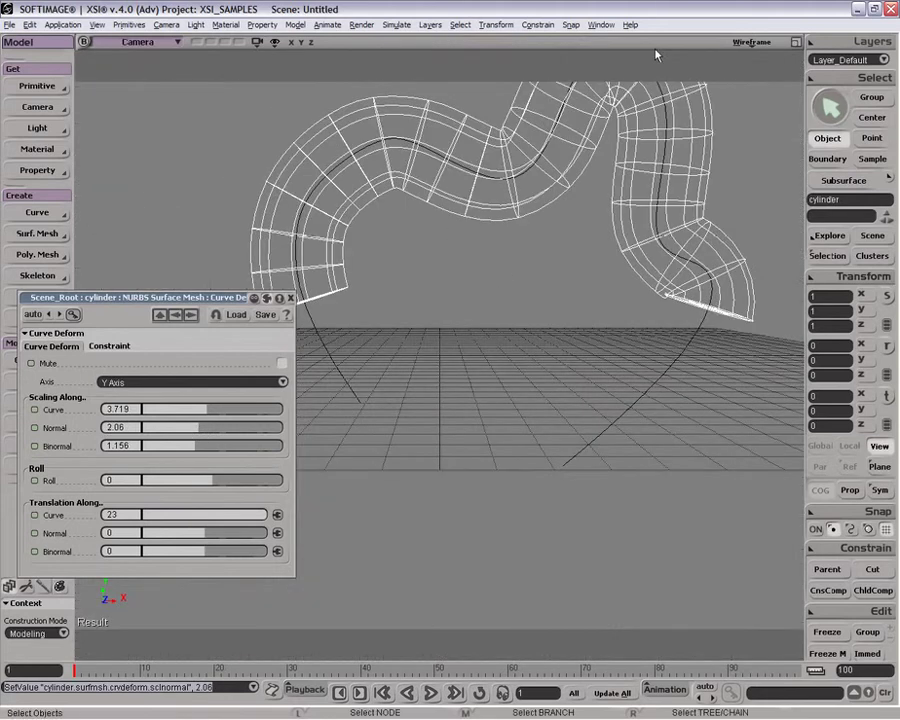
pyautogui.click(750, 42)
pyautogui.click(701, 222)
pyautogui.press('s')
pyautogui.moveTo(617, 351); pyautogui.dragTo(565, 255, button='middle')
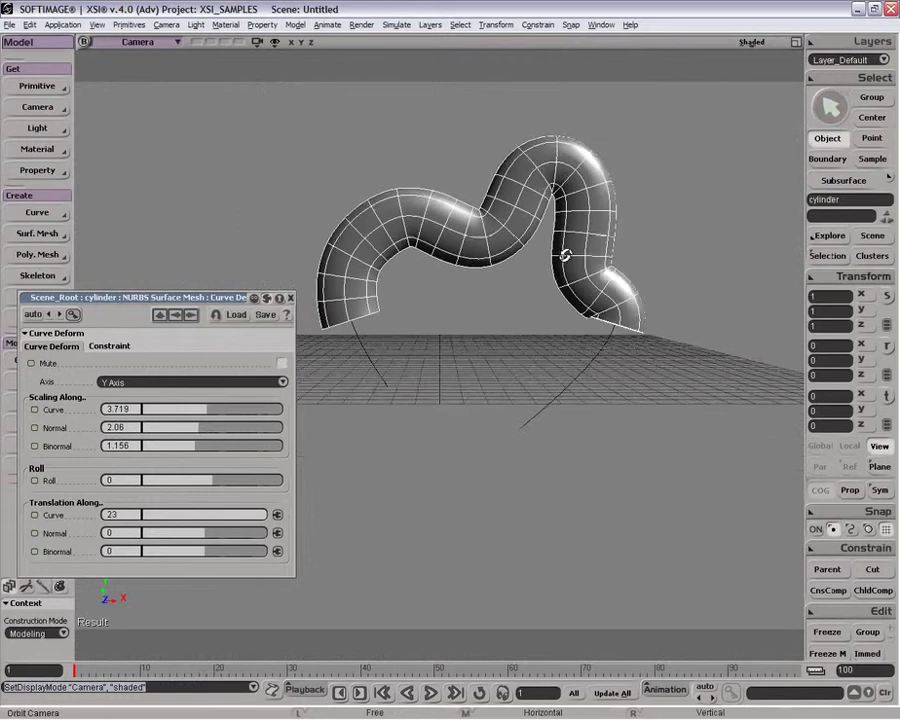
# Step: Set the curve deformation's normal translation to about 0.147 and its roll to about -92.26
pyautogui.moveTo(565, 255); pyautogui.dragTo(547, 277, button='right')
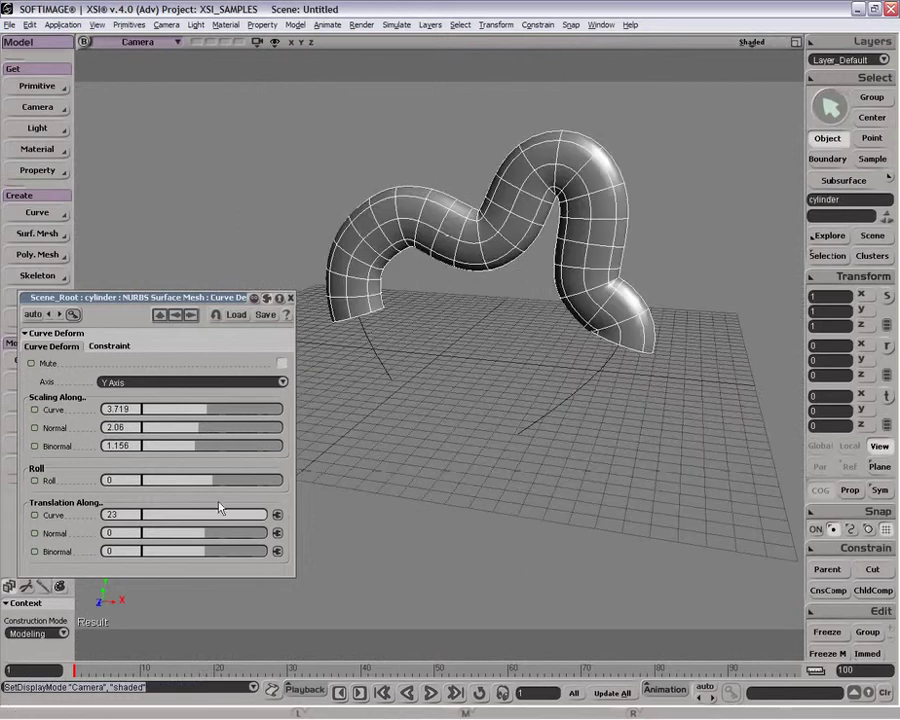
pyautogui.moveTo(196, 534)
pyautogui.mouseDown()
pyautogui.moveTo(278, 527)
pyautogui.moveTo(181, 532)
pyautogui.moveTo(221, 527)
pyautogui.moveTo(207, 536)
pyautogui.mouseUp()
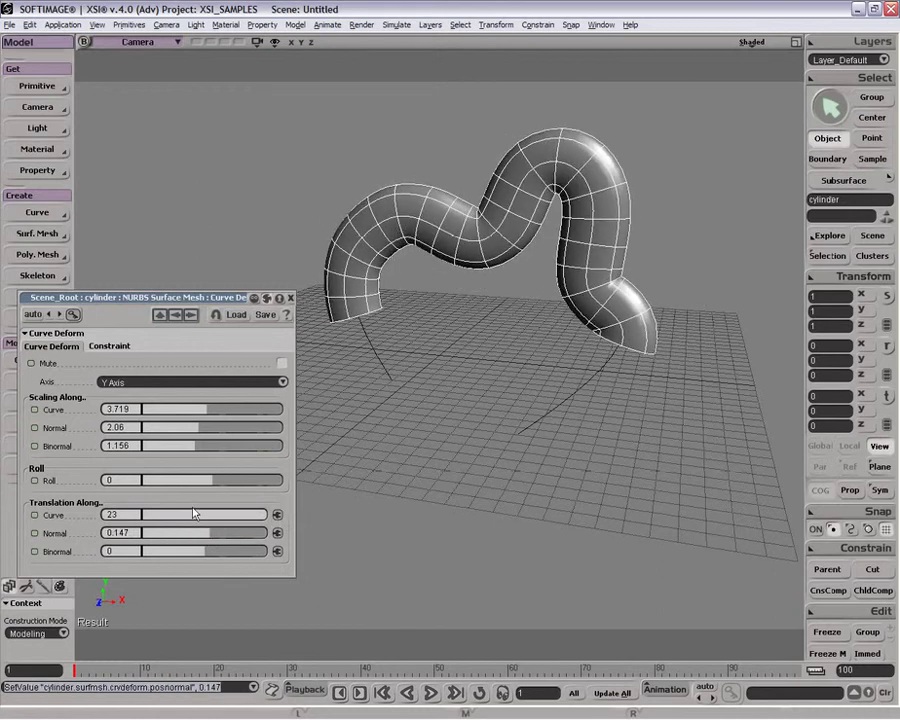
pyautogui.moveTo(210, 486); pyautogui.dragTo(196, 487)
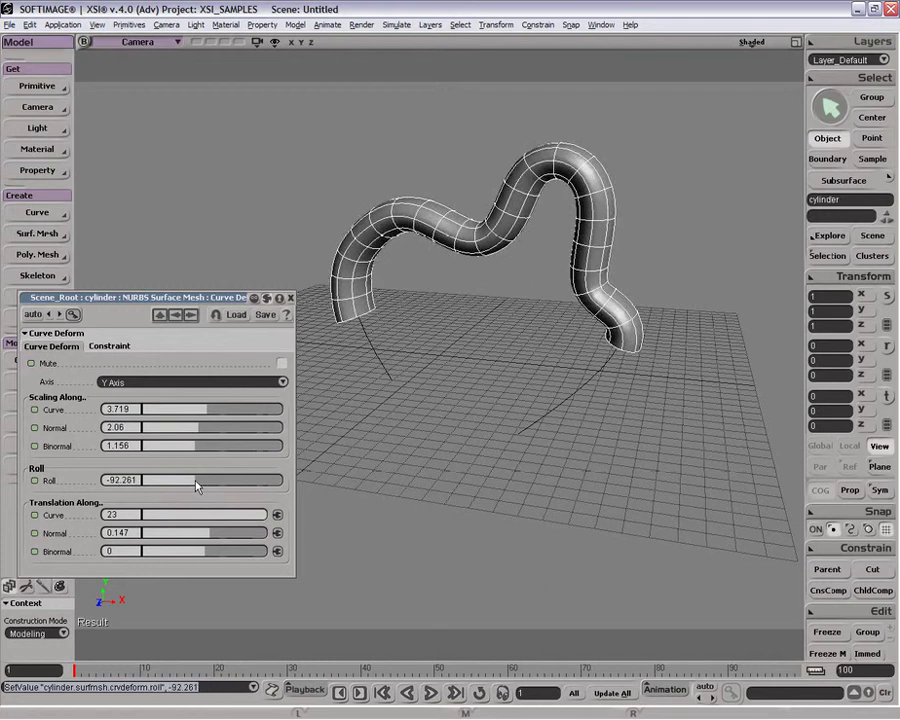
# Step: Toggle the Constrain To Deformee option on and off in the cylinder's curve deformation
pyautogui.click(115, 346)
pyautogui.click(282, 364)
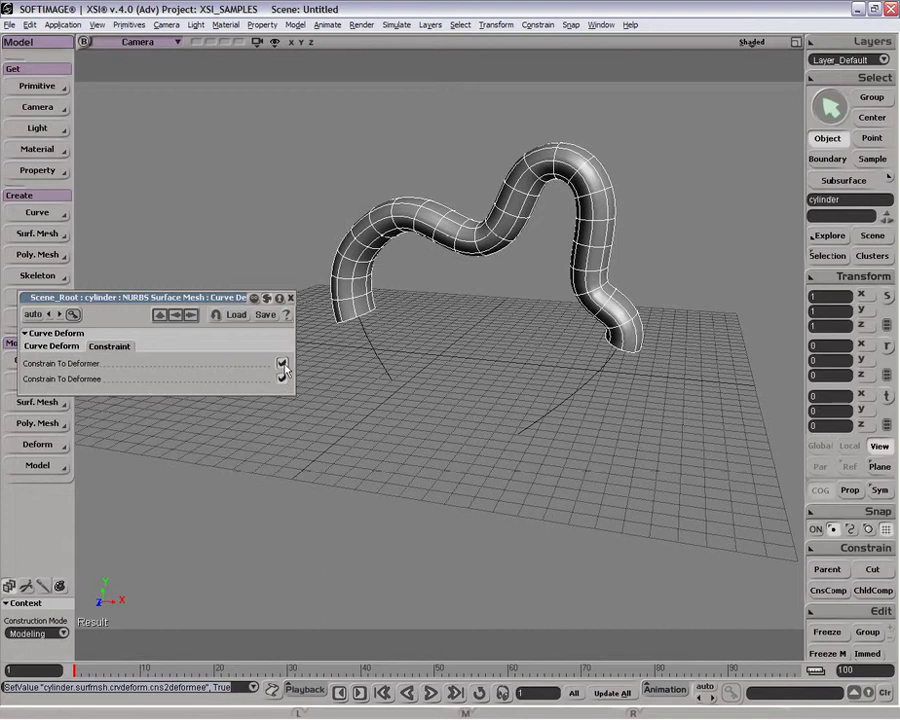
pyautogui.click(32, 347)
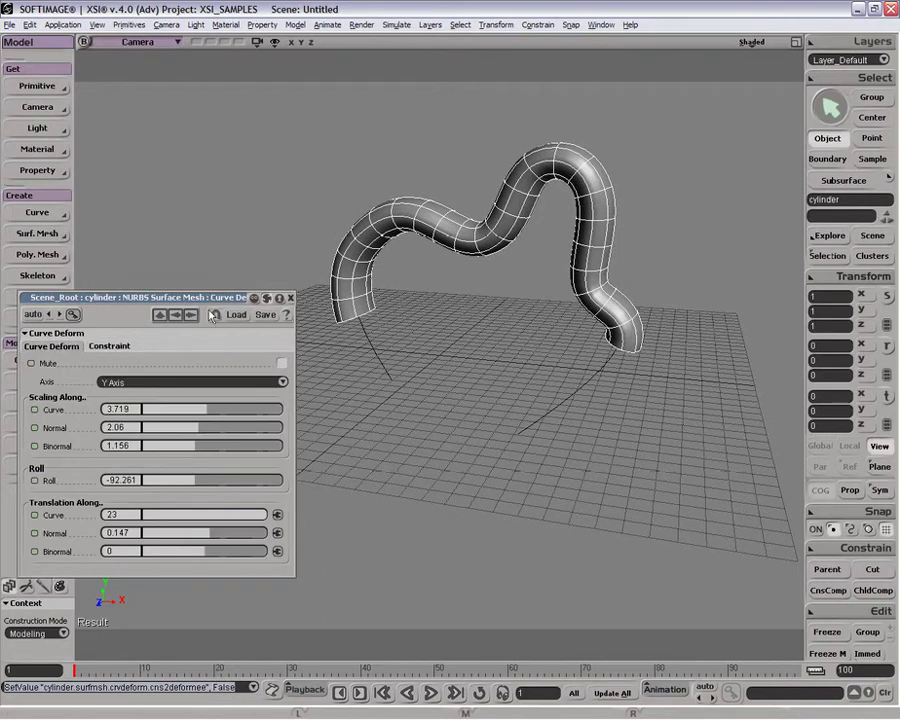
# Step: Close the cylinder's Curve Deform properties
pyautogui.moveTo(150, 297); pyautogui.dragTo(158, 304)
pyautogui.moveTo(234, 305); pyautogui.dragTo(439, 375)
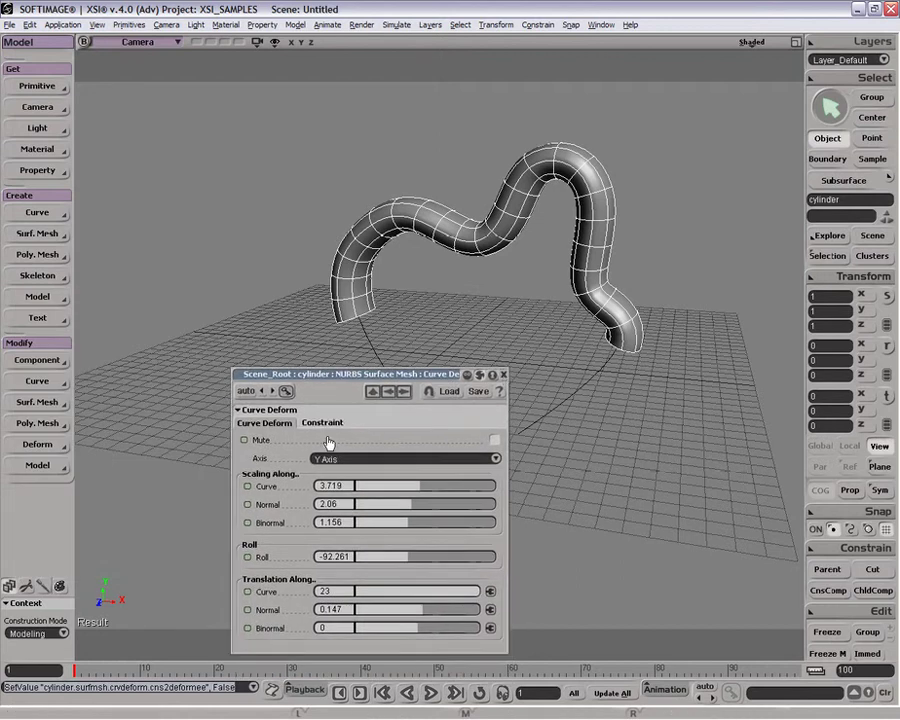
pyautogui.rightClick(250, 504)
pyautogui.click(201, 388)
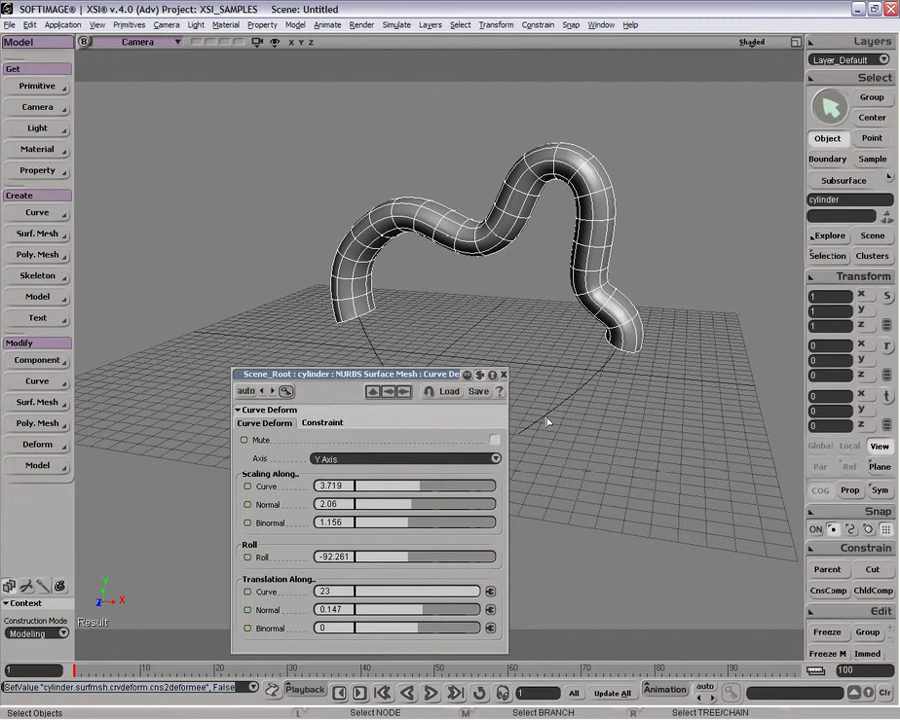
pyautogui.click(505, 374)
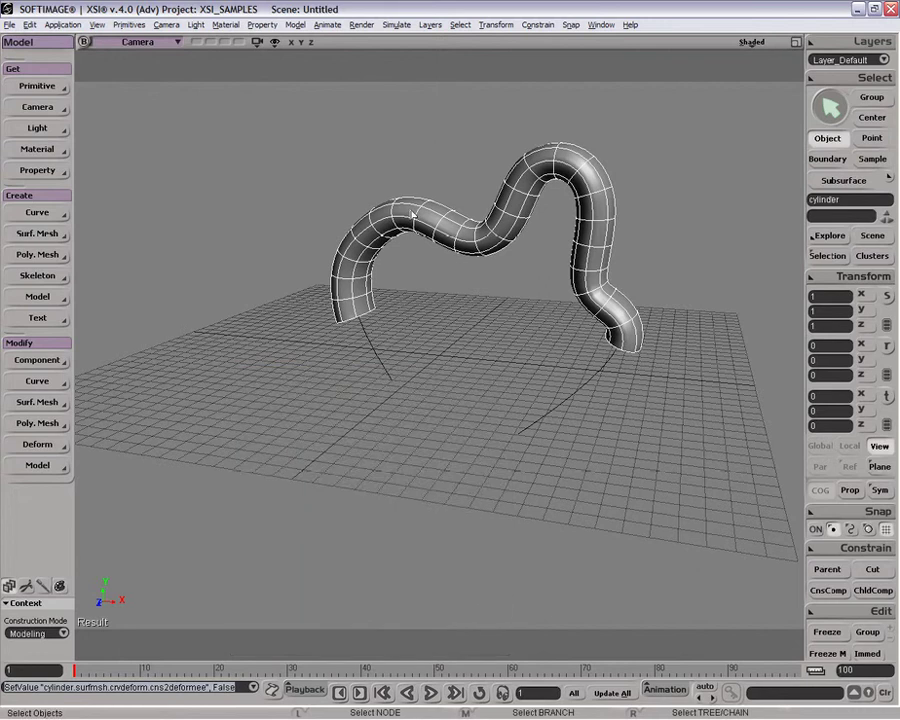
# Step: Delete the deformed cylinder together with its deforming curve
pyautogui.press('space')
pyautogui.moveTo(290, 116); pyautogui.dragTo(639, 355)
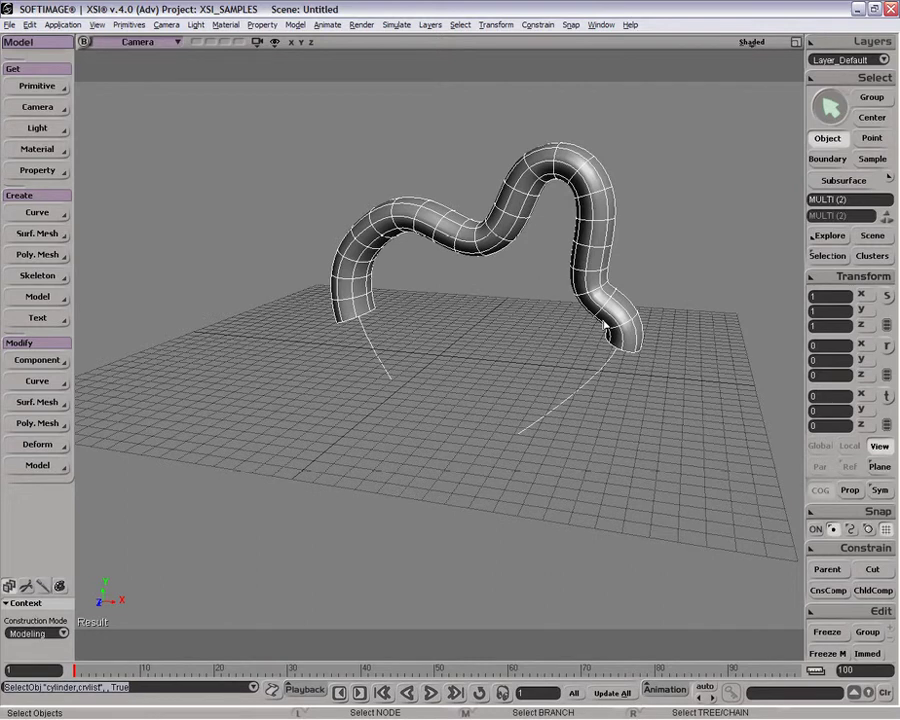
pyautogui.press('space')
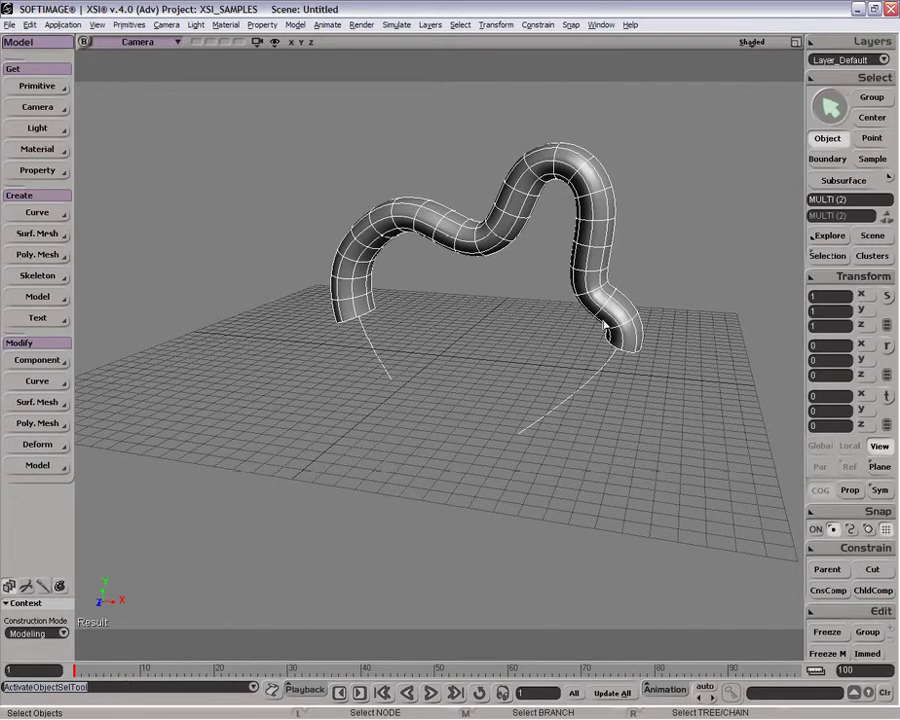
pyautogui.press('Delete')
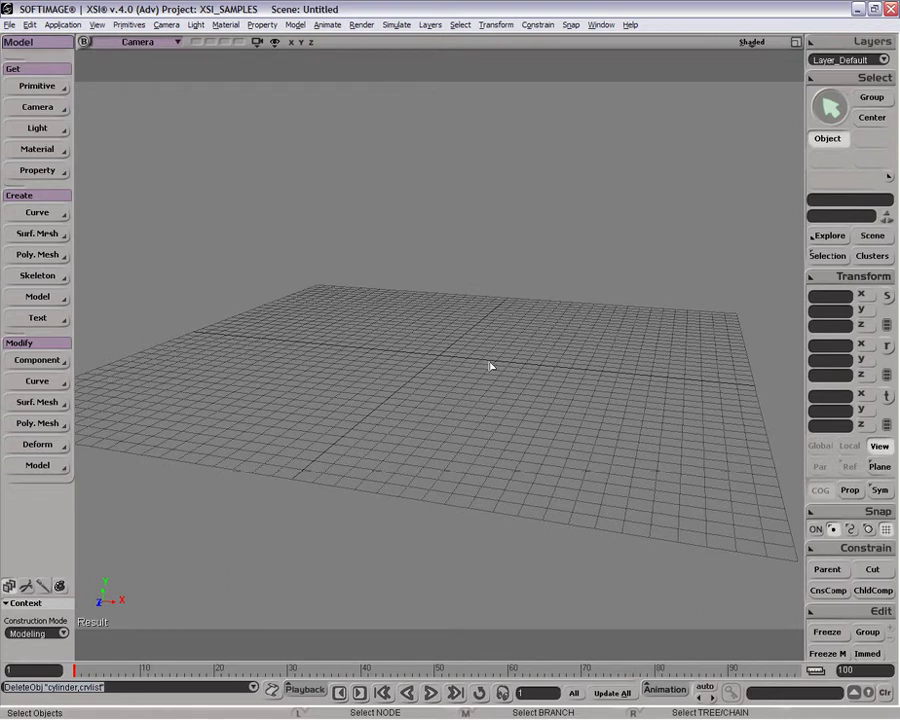
# Step: Add a NURBS surface torus with a main radius of 3 and a cross-section radius of 1
pyautogui.click(37, 444)
pyautogui.click(62, 86)
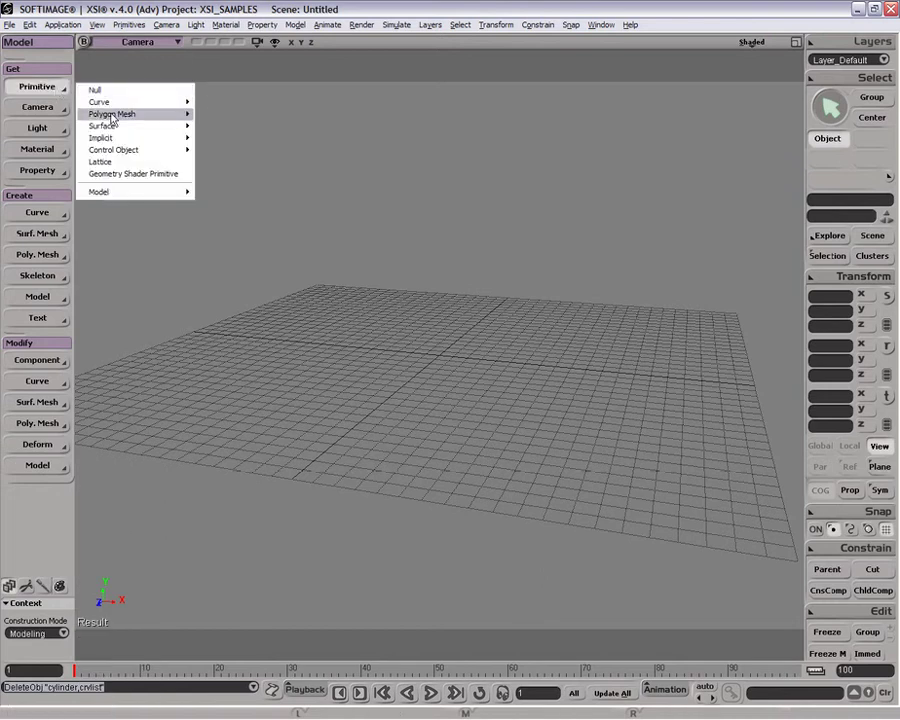
pyautogui.moveTo(112, 116)
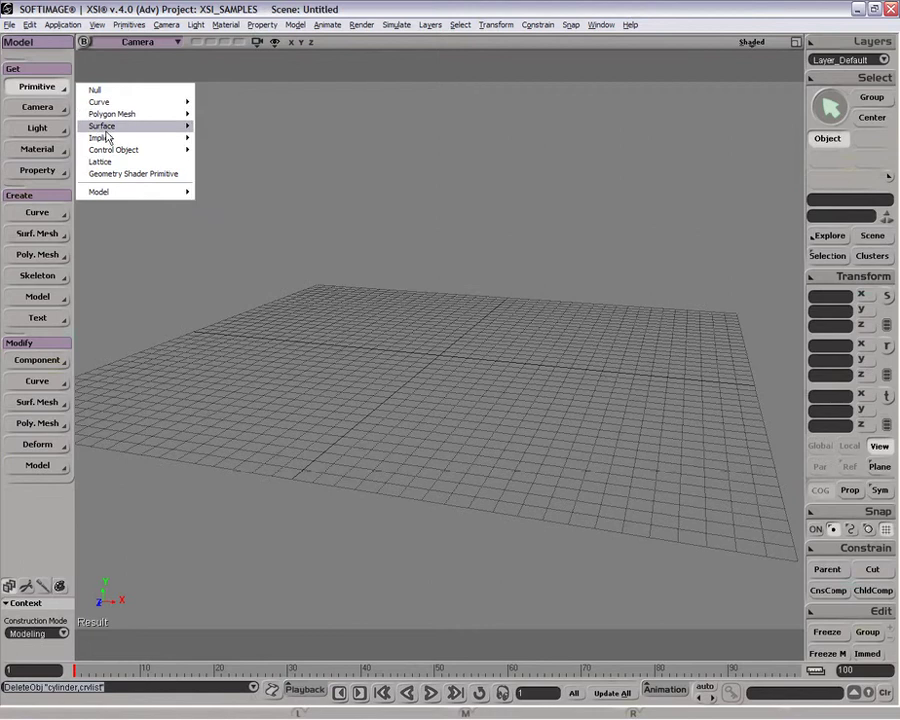
pyautogui.moveTo(172, 131)
pyautogui.click(220, 199)
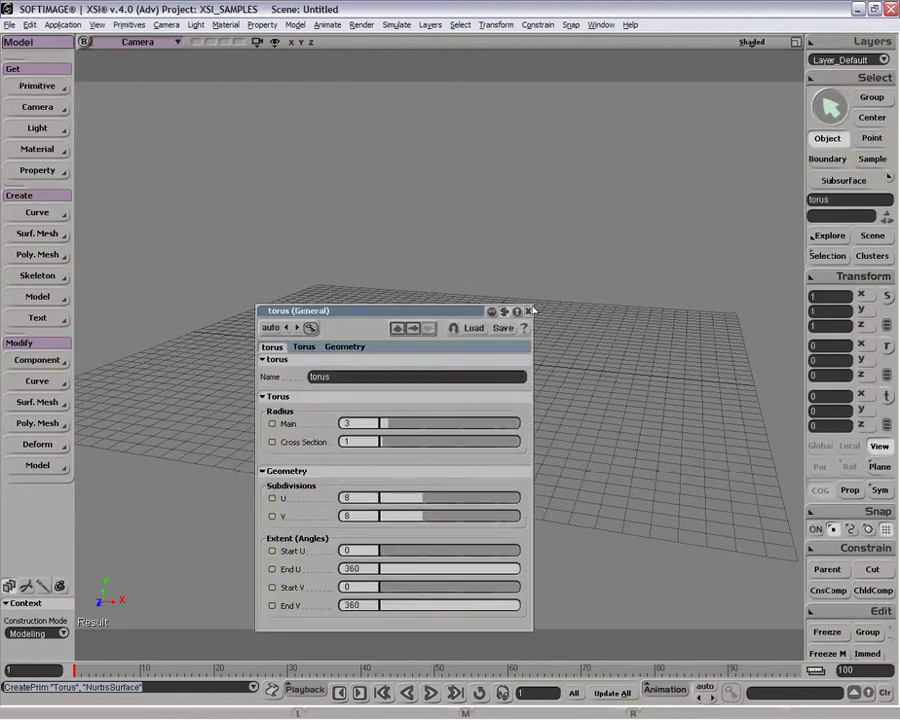
pyautogui.click(529, 311)
# Step: Set the NURBS torus's U and V subdivisions to 17
pyautogui.press('o')
pyautogui.moveTo(542, 343); pyautogui.dragTo(497, 428)
pyautogui.press('p')
pyautogui.press('Return')
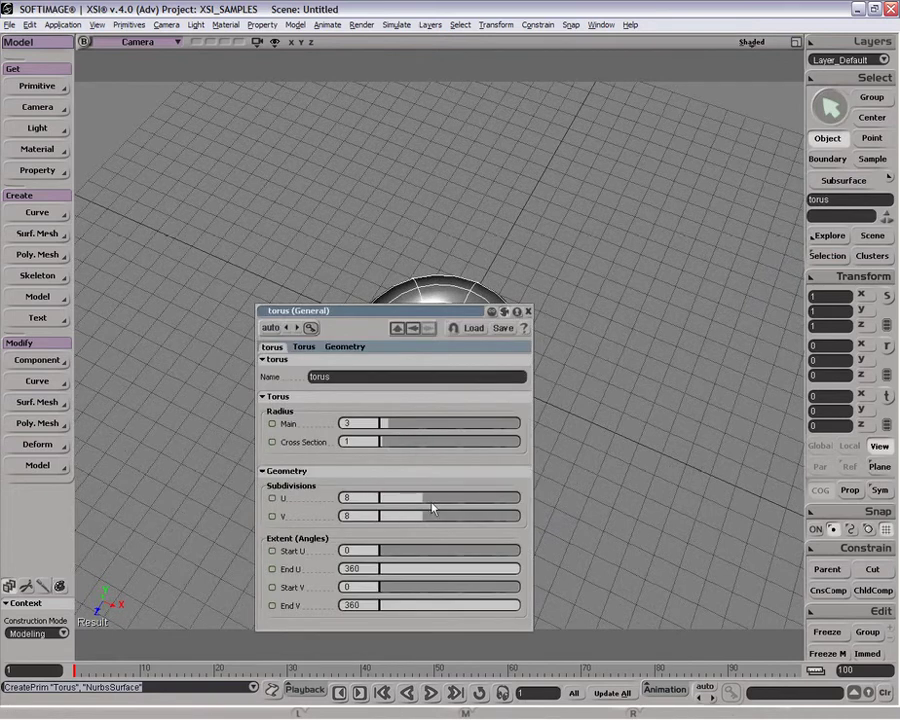
pyautogui.moveTo(432, 507); pyautogui.dragTo(476, 505)
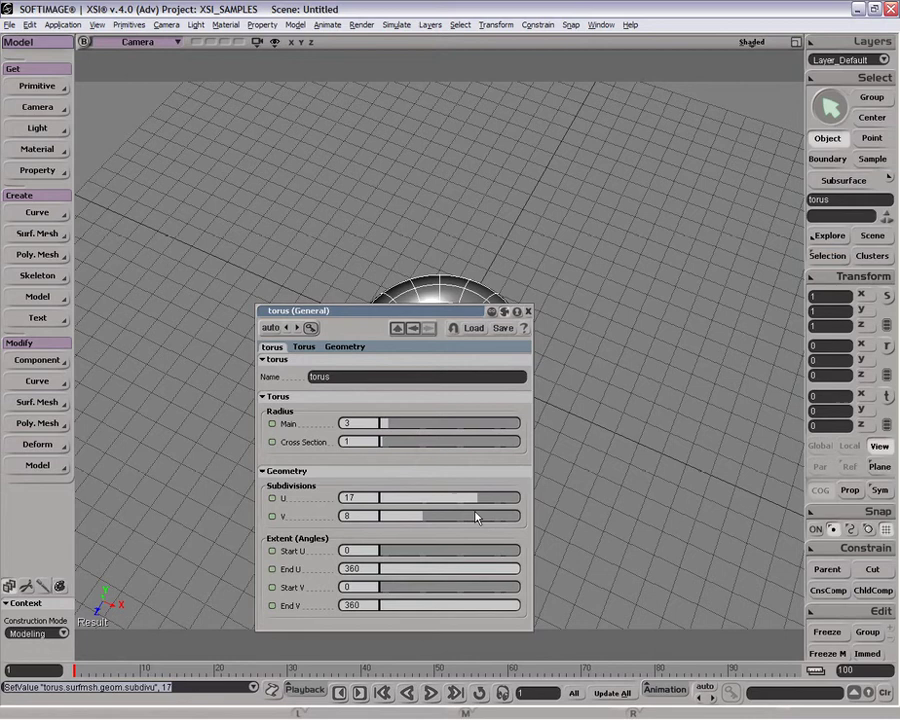
pyautogui.click(477, 517)
pyautogui.click(529, 311)
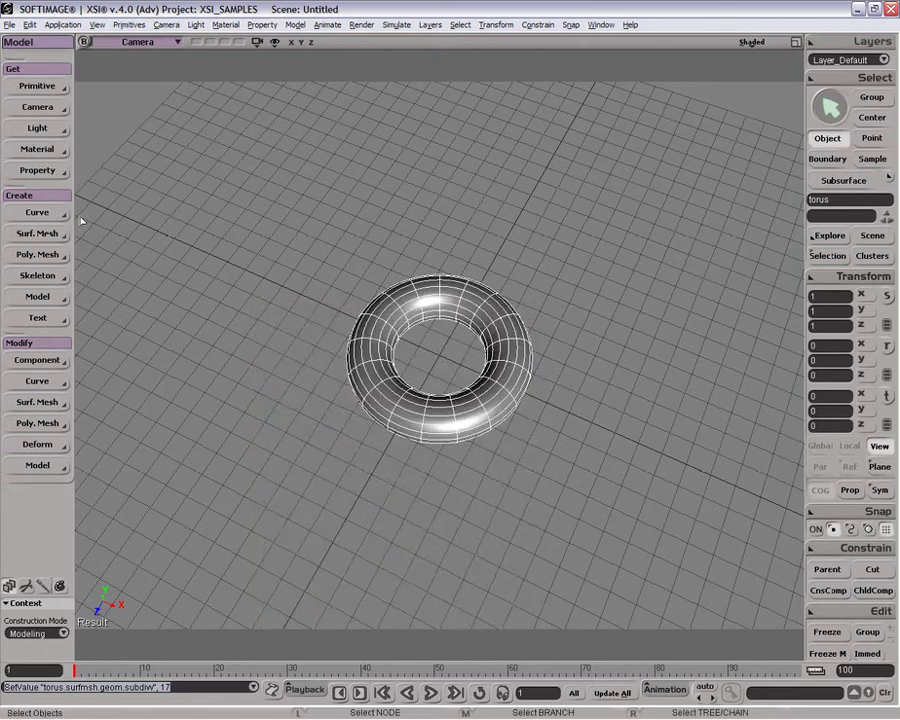
# Step: Add a polygon mesh torus around the NURBS torus with a cross-section radius of about 1.52
pyautogui.click(37, 86)
pyautogui.moveTo(146, 121)
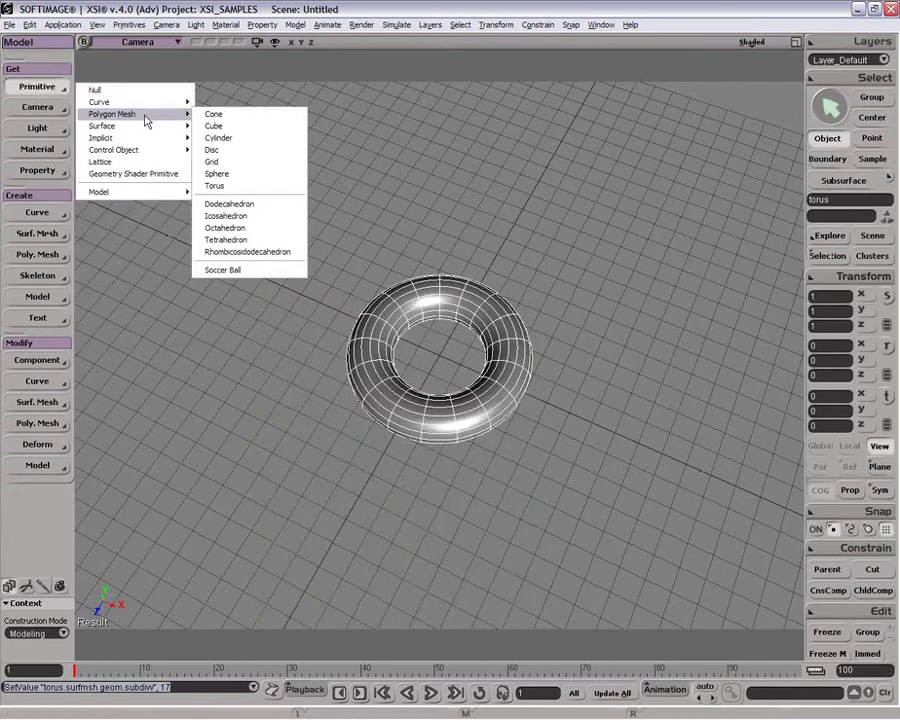
pyautogui.click(257, 194)
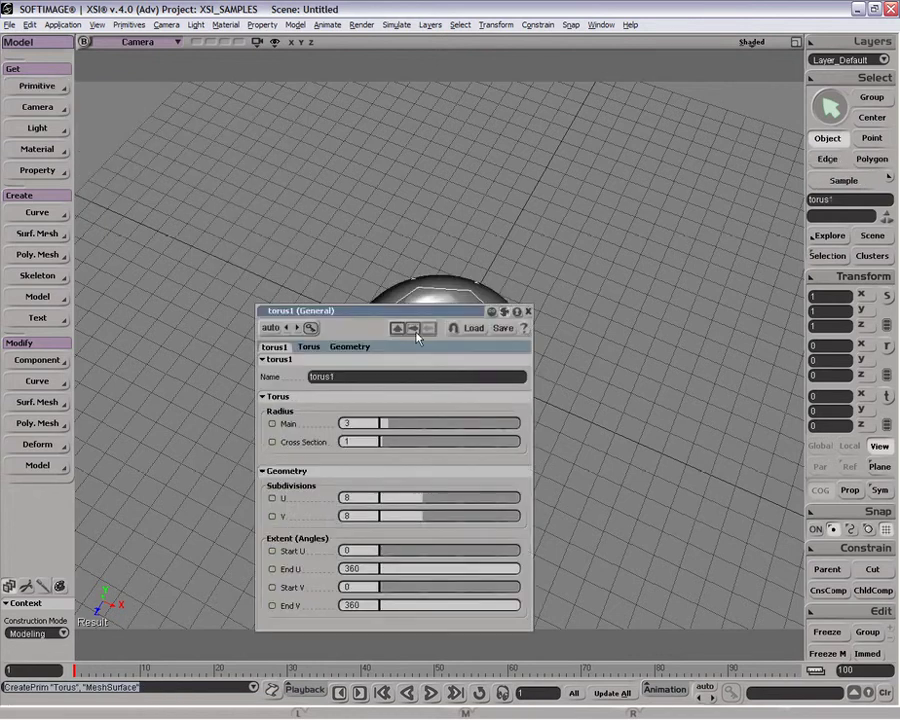
pyautogui.moveTo(420, 312); pyautogui.dragTo(222, 313)
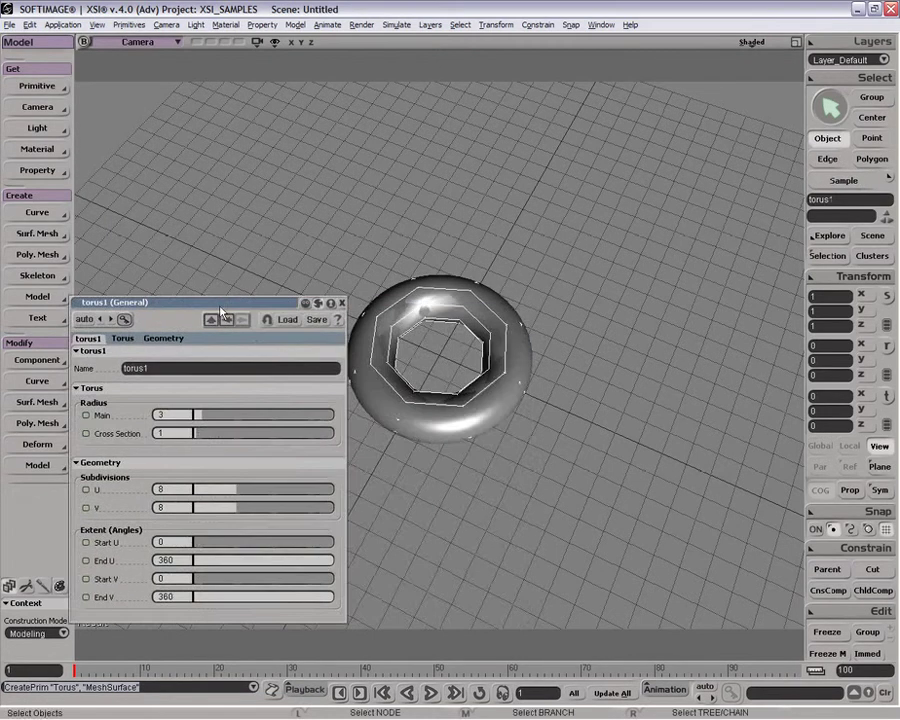
pyautogui.click(199, 436)
pyautogui.click(342, 302)
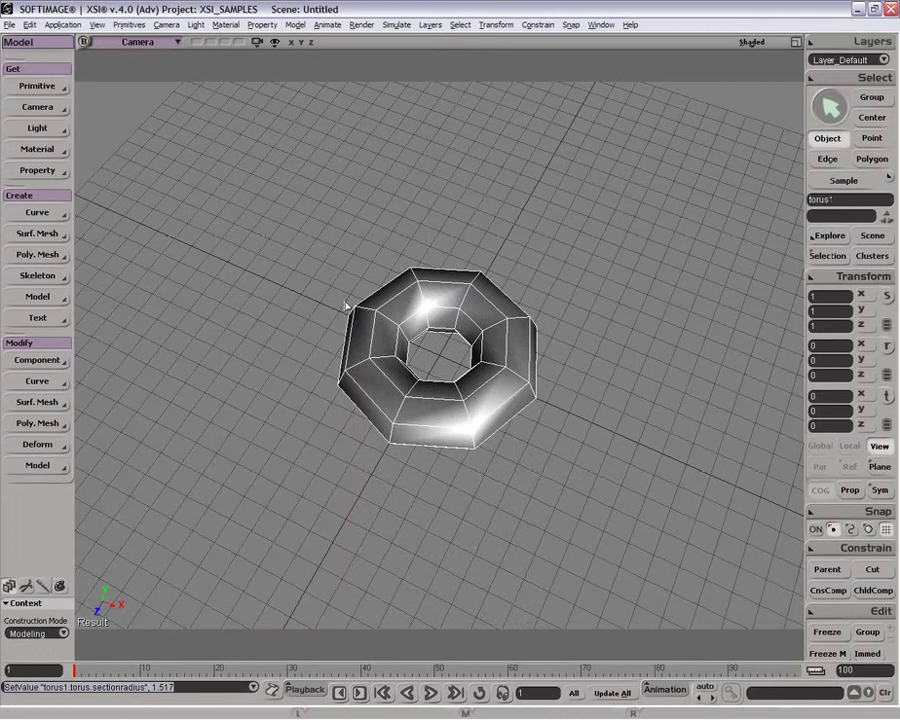
# Step: Show the Camera view in Wireframe display mode with both tori enlarged
pyautogui.click(745, 42)
pyautogui.click(686, 169)
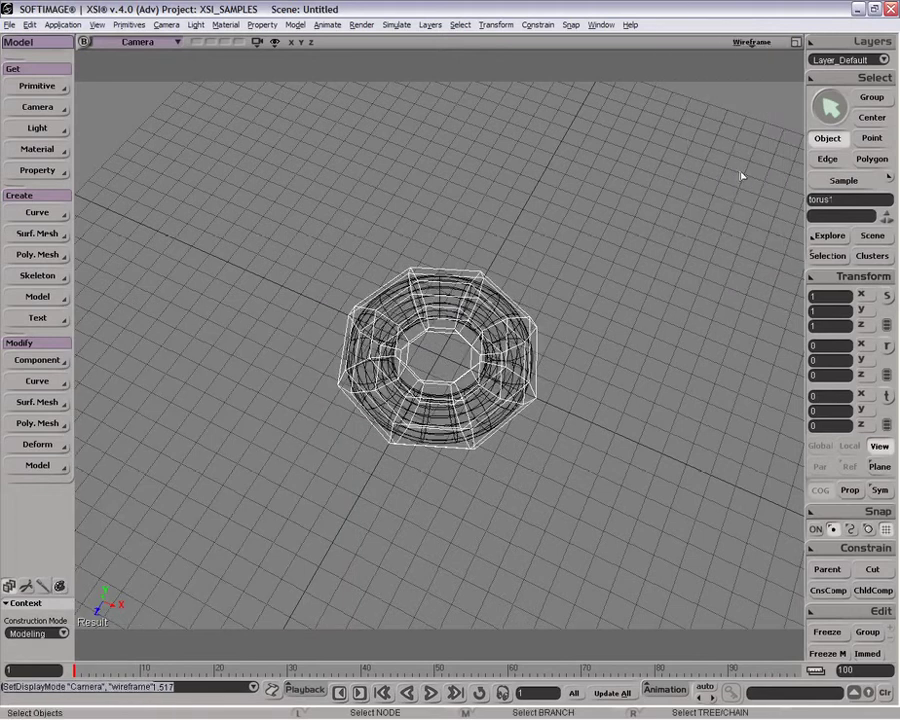
pyautogui.press('p')
pyautogui.moveTo(534, 251); pyautogui.dragTo(545, 341)
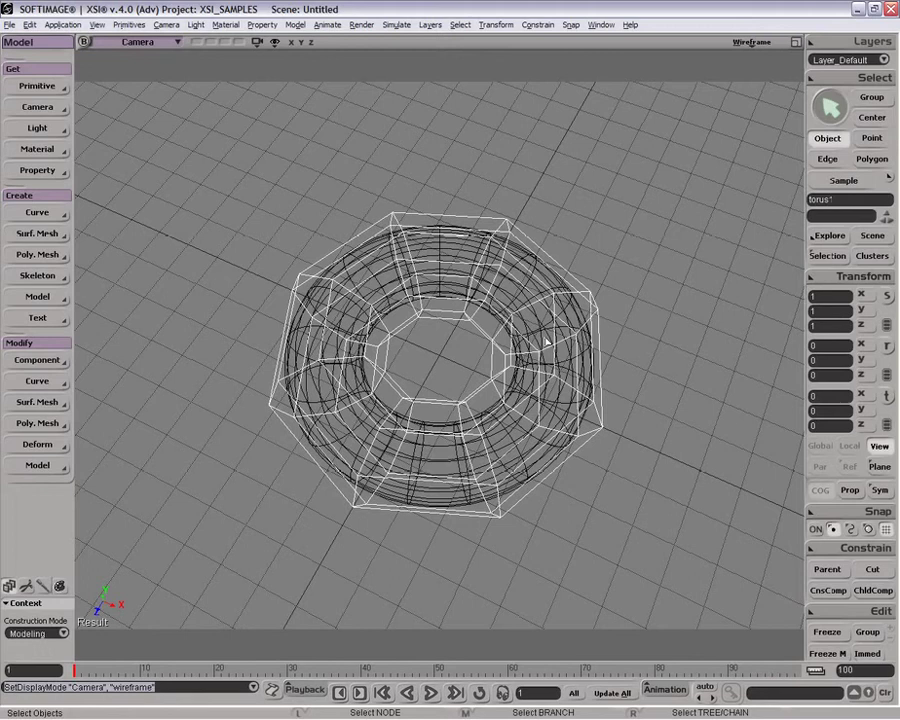
# Step: Select the inner NURBS torus and increase its surface subdivisions to 24
pyautogui.press('space')
pyautogui.click(505, 300)
pyautogui.press('space')
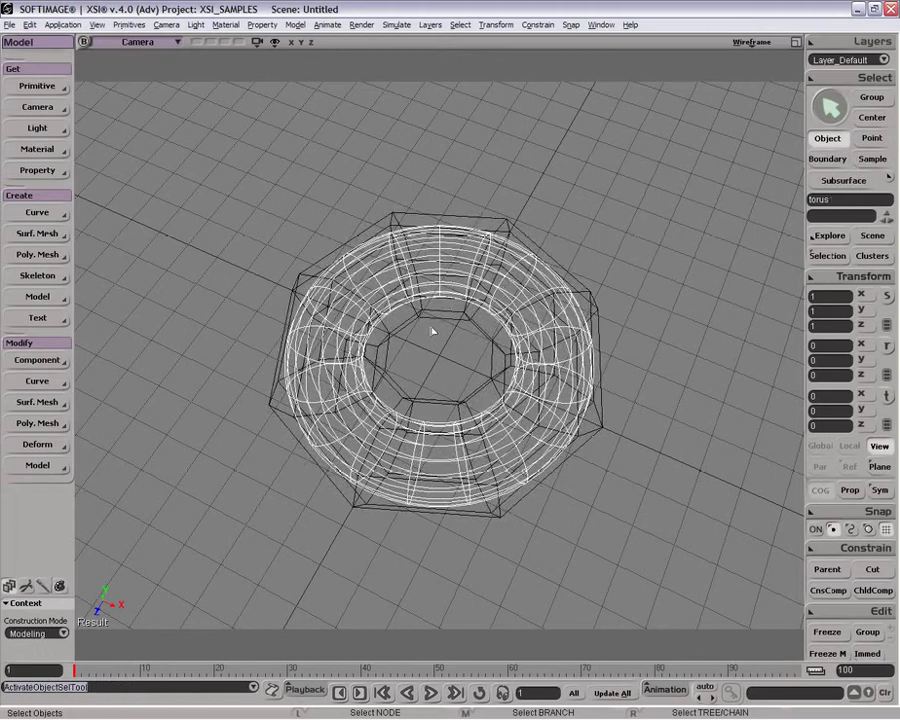
pyautogui.press('Return')
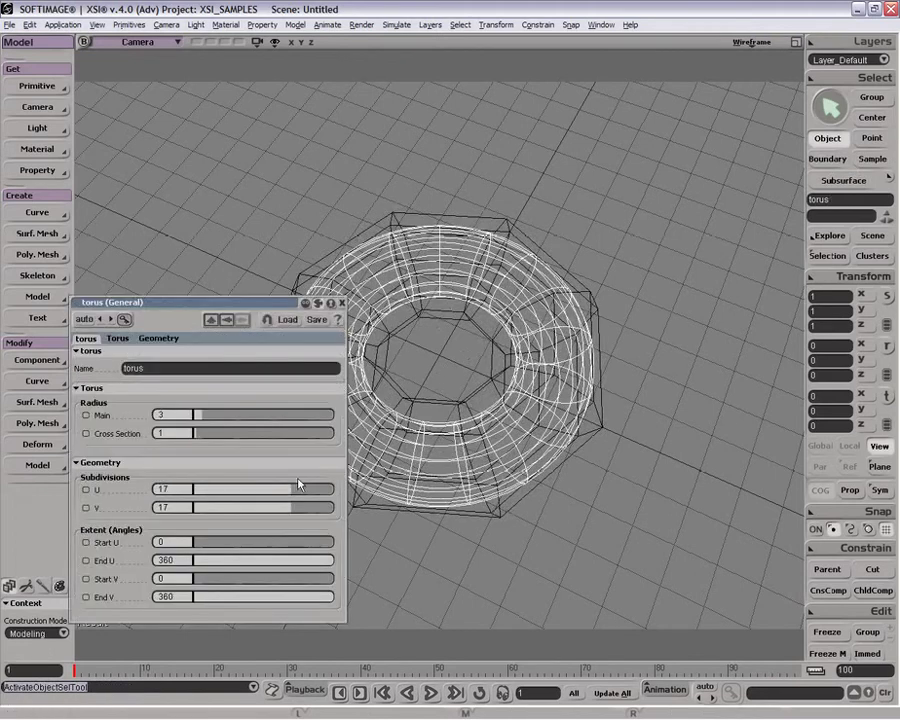
pyautogui.moveTo(298, 488); pyautogui.dragTo(375, 496)
pyautogui.click(342, 303)
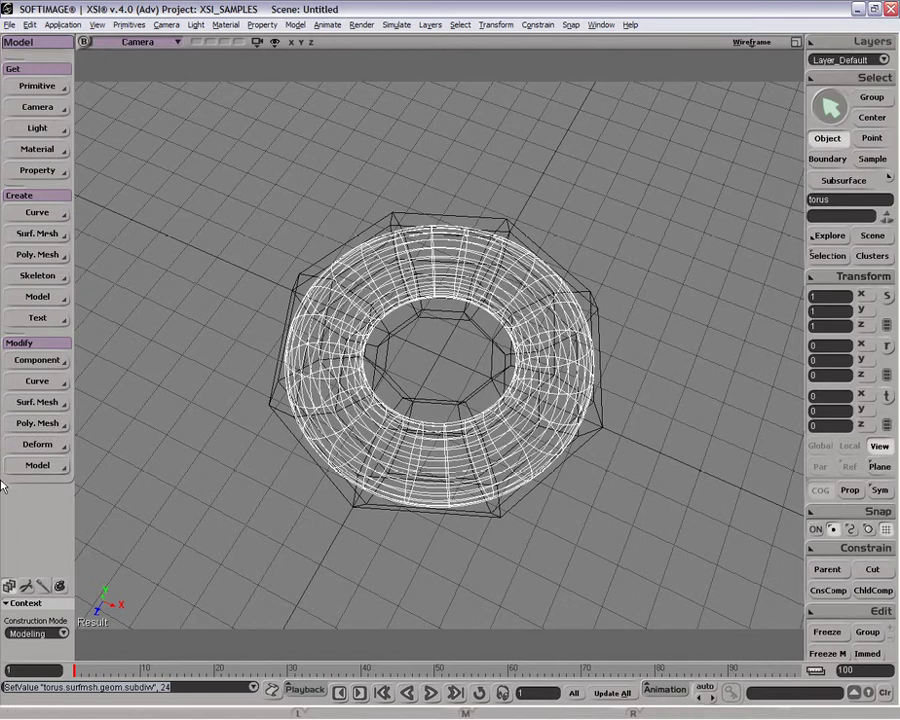
# Step: Apply a cage deformation to the NURBS torus using the polygon torus as the cage
pyautogui.click(37, 444)
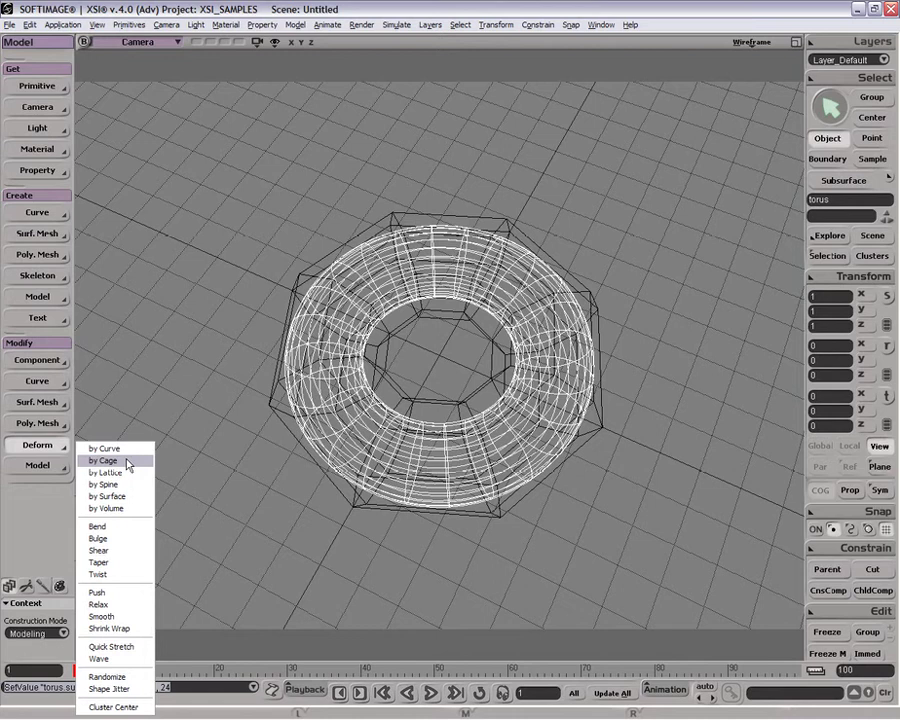
pyautogui.click(120, 460)
pyautogui.click(284, 424)
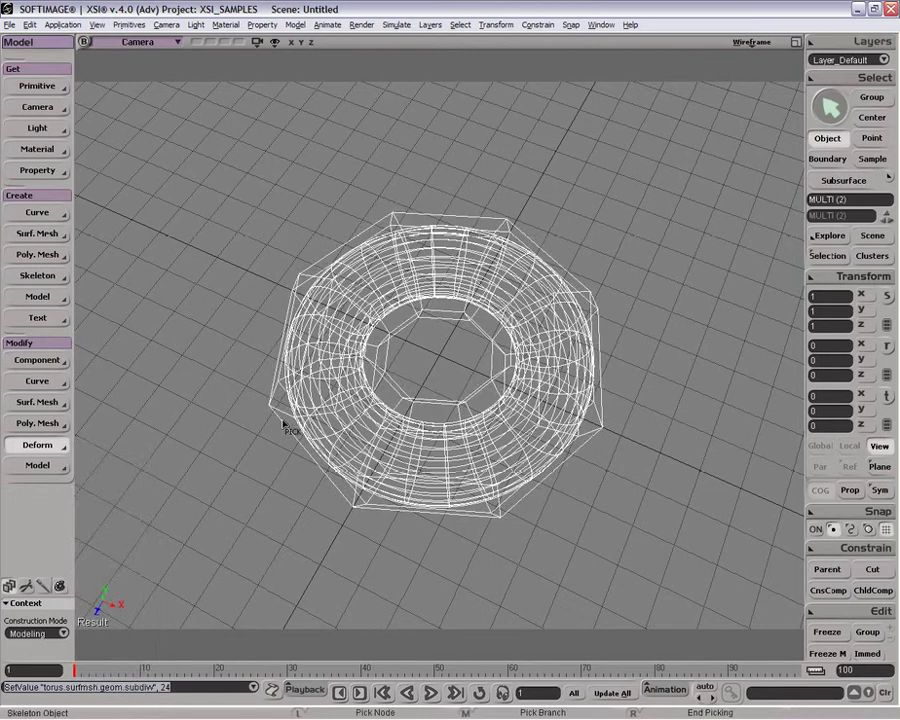
pyautogui.rightClick(183, 368)
pyautogui.moveTo(352, 376); pyautogui.dragTo(204, 119)
pyautogui.press('space')
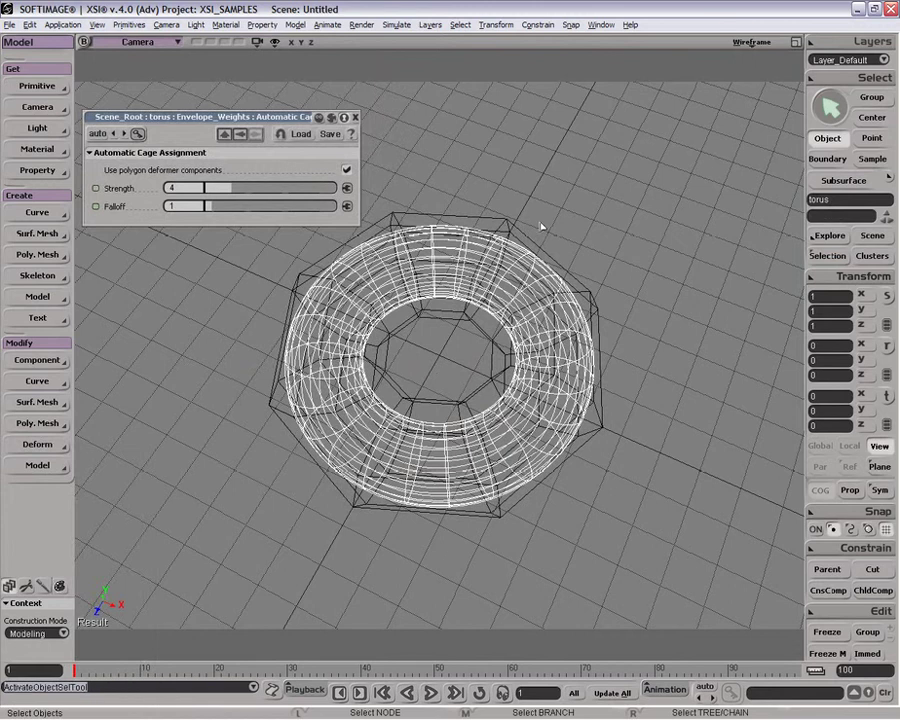
# Step: Select the polygon cage and its 16 points forming the two cross-section rings on the positive X side
pyautogui.click(500, 218)
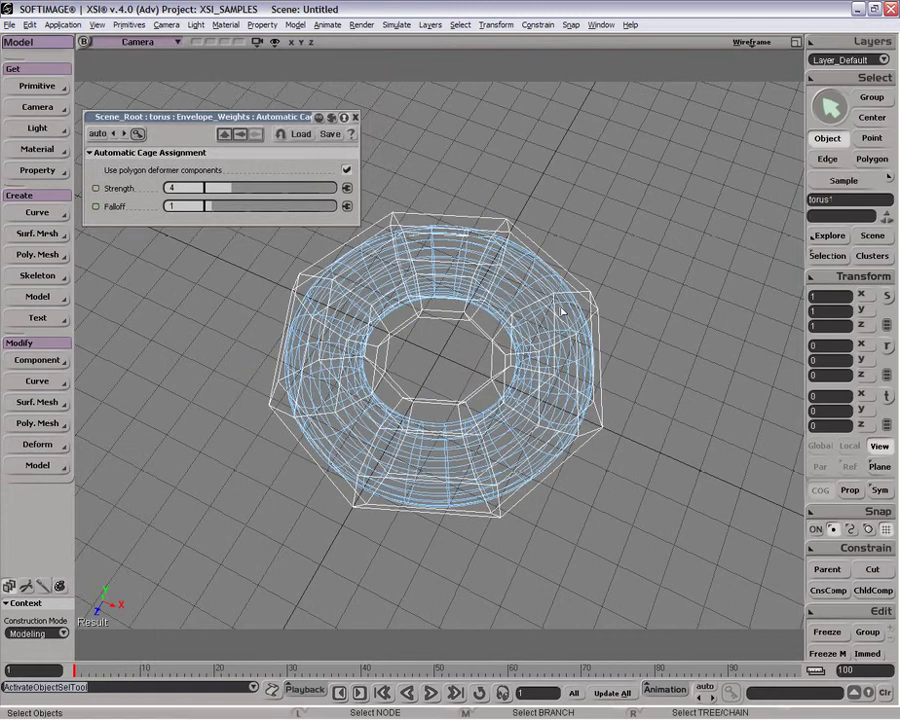
pyautogui.press('t')
pyautogui.moveTo(480, 292); pyautogui.dragTo(652, 428)
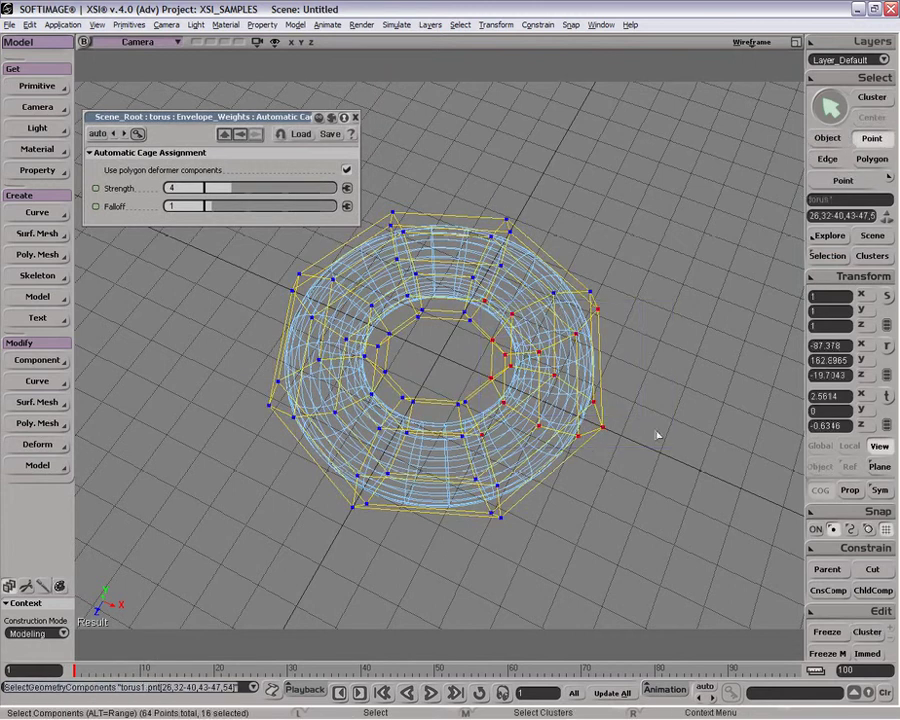
pyautogui.keyDown('ctrl'); pyautogui.keyDown('shift'); pyautogui.moveTo(476, 290); pyautogui.dragTo(491, 308); pyautogui.keyUp('shift'); pyautogui.keyUp('ctrl')
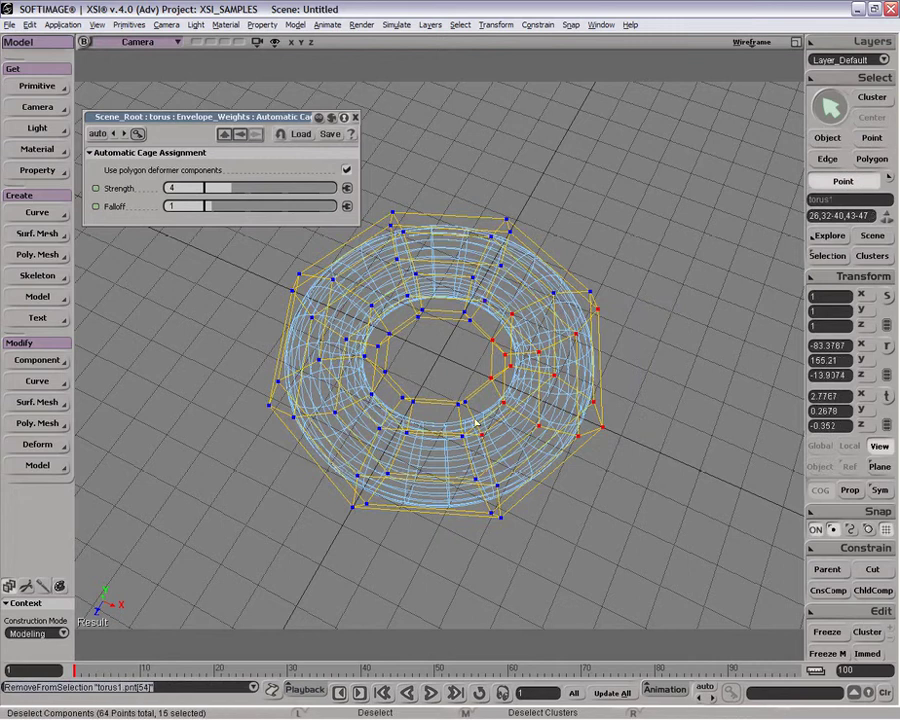
pyautogui.keyDown('ctrl'); pyautogui.keyDown('shift'); pyautogui.moveTo(471, 421); pyautogui.dragTo(496, 450); pyautogui.keyUp('shift'); pyautogui.keyUp('ctrl')
pyautogui.keyDown('shift'); pyautogui.moveTo(536, 277); pyautogui.dragTo(631, 336); pyautogui.keyUp('shift')
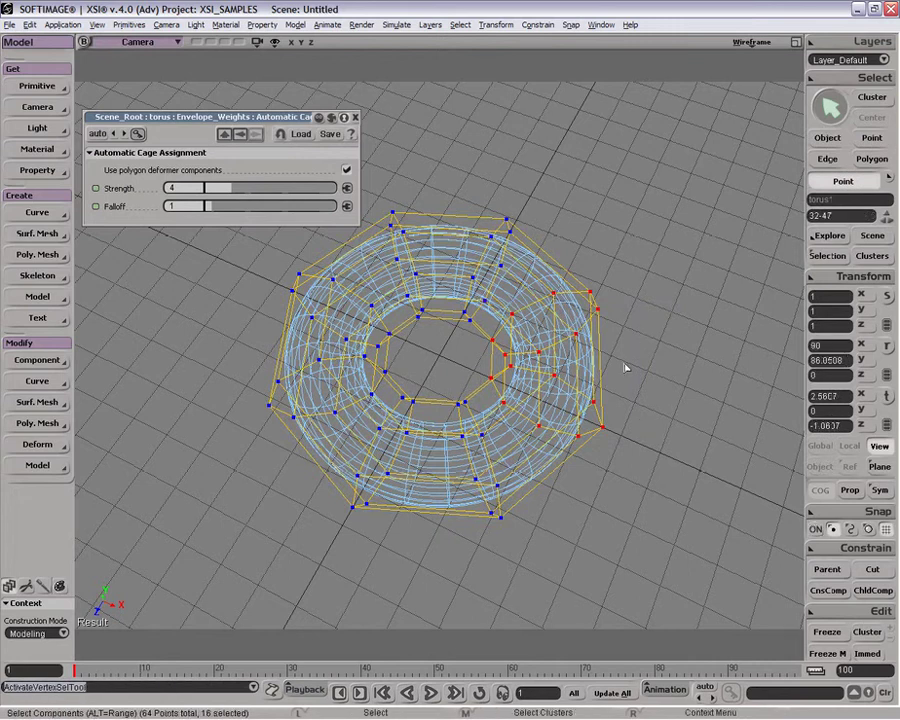
# Step: Translate the selected cage points outward to about X 6, Y -2, Z -2, and return to object selection
pyautogui.press('v')
pyautogui.moveTo(640, 384); pyautogui.dragTo(756, 412)
pyautogui.moveTo(647, 446); pyautogui.dragTo(668, 412)
pyautogui.moveTo(709, 361); pyautogui.dragTo(623, 355)
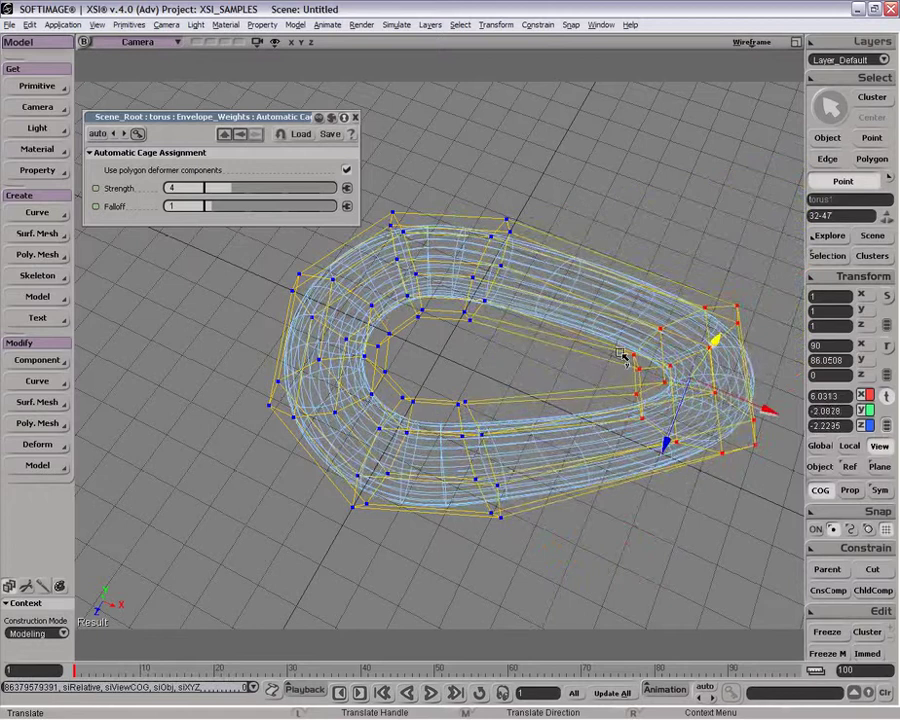
pyautogui.press('space')
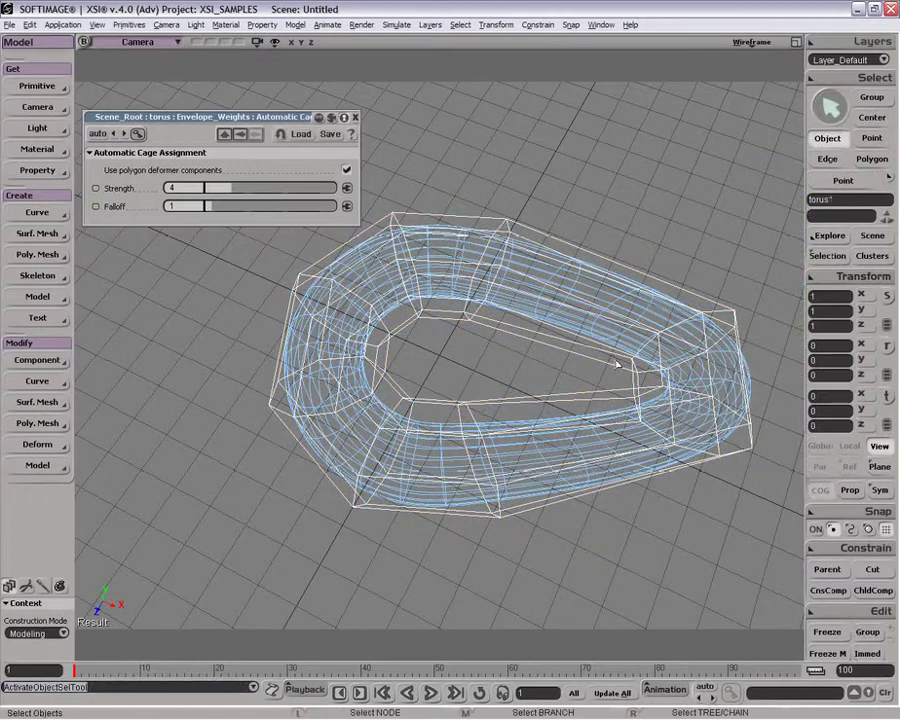
# Step: Set both the strength and the falloff of the torus's automatic cage assignment to about 1.497
pyautogui.press('p')
pyautogui.moveTo(535, 316); pyautogui.dragTo(470, 288)
pyautogui.press('o')
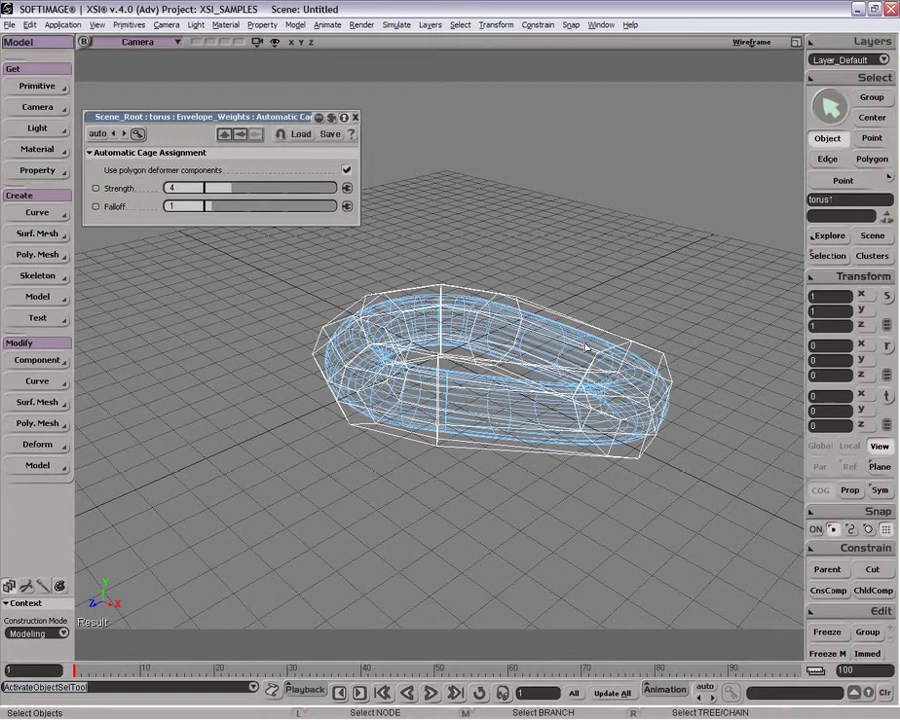
pyautogui.press('o')
pyautogui.moveTo(522, 320); pyautogui.dragTo(520, 398)
pyautogui.press('p')
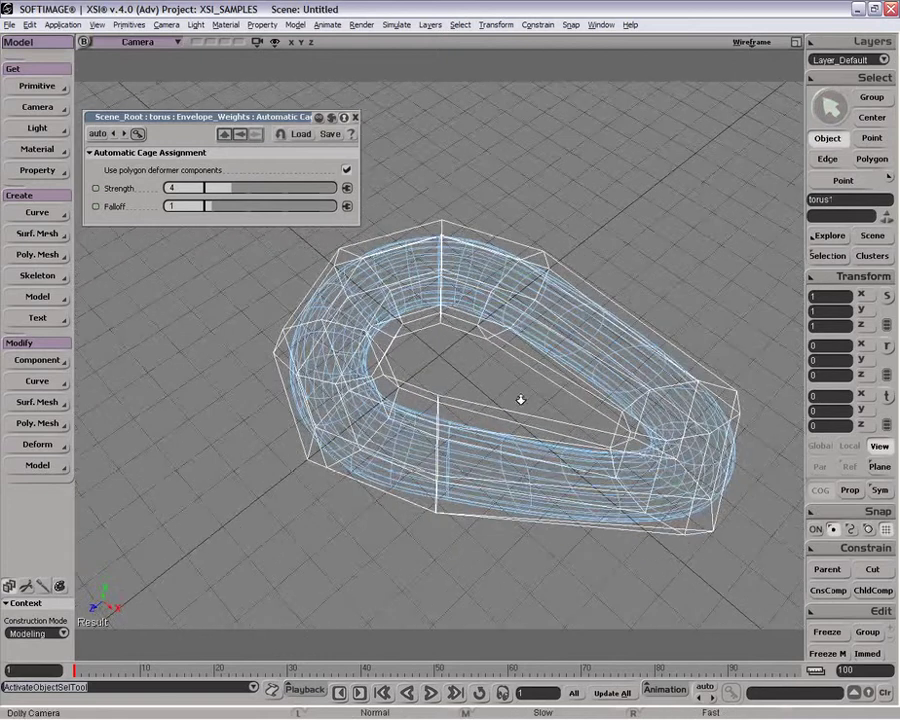
pyautogui.moveTo(243, 191); pyautogui.dragTo(207, 205)
pyautogui.moveTo(216, 189); pyautogui.dragTo(207, 189)
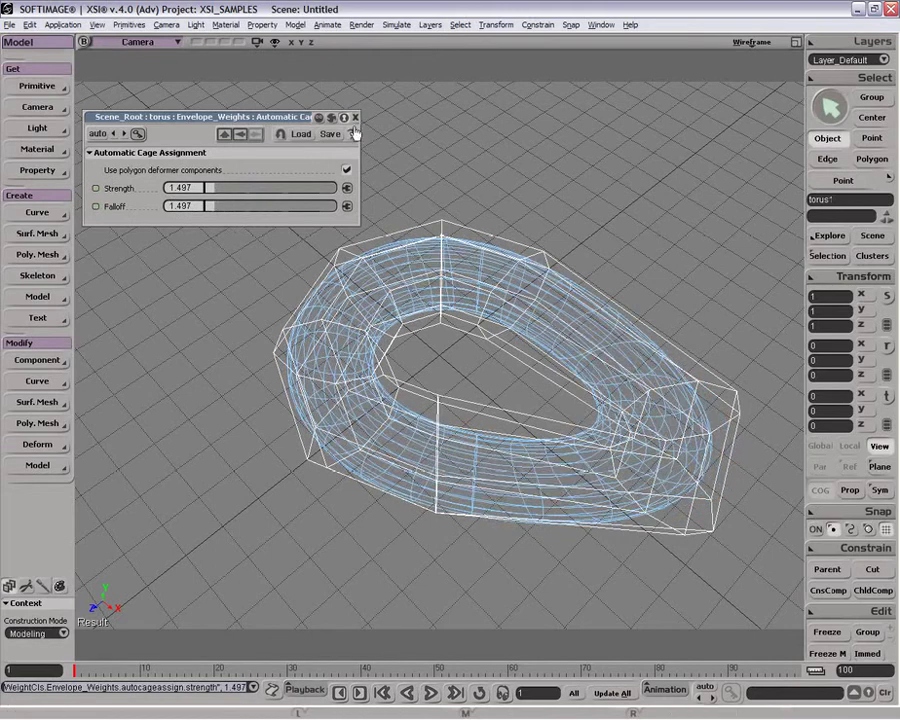
# Step: Compare the cage deformation with polygon deformer components turned off, re-enable the option and close the cage assignment properties
pyautogui.click(346, 170)
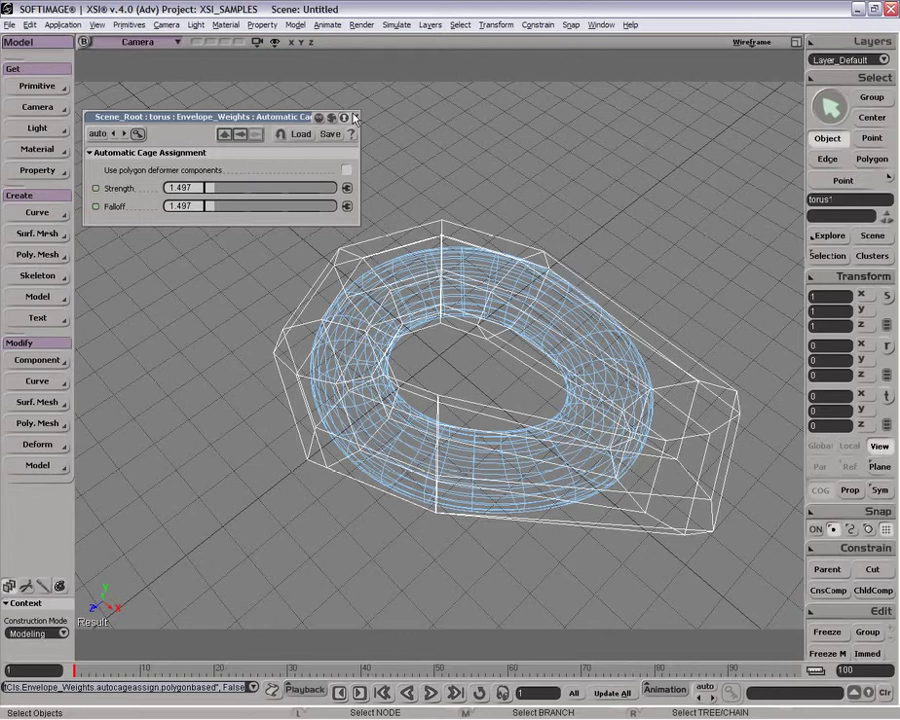
pyautogui.click(346, 170)
pyautogui.click(421, 191)
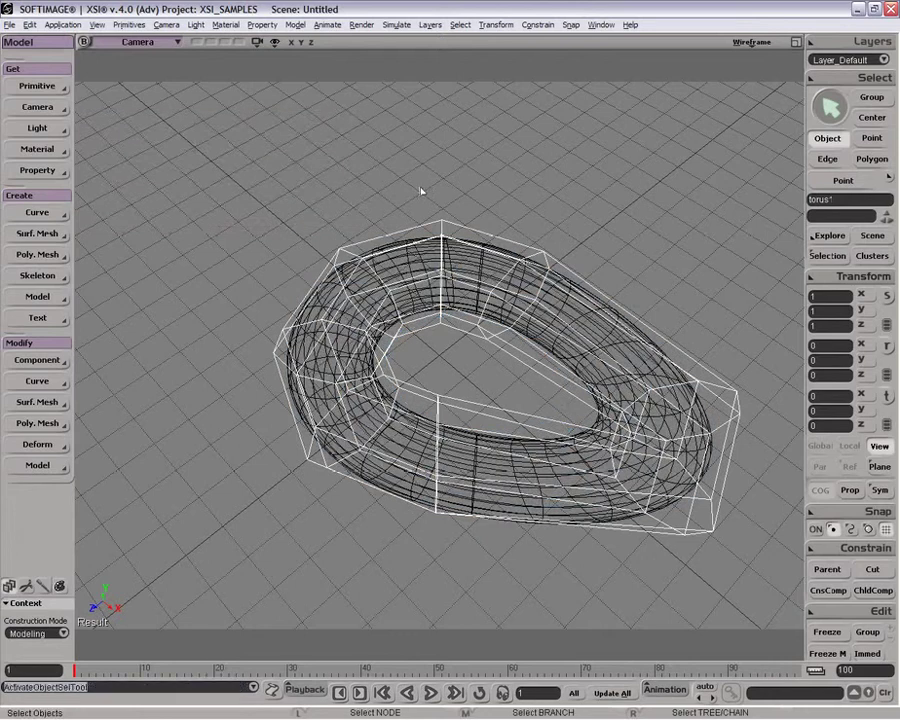
# Step: Select the NURBS torus together with its polygon cage and delete both from the scene
pyautogui.moveTo(267, 155); pyautogui.dragTo(567, 452)
pyautogui.press('Delete')
# Step: Create a NURBS surface grid with a U length and V length of 50
pyautogui.click(38, 87)
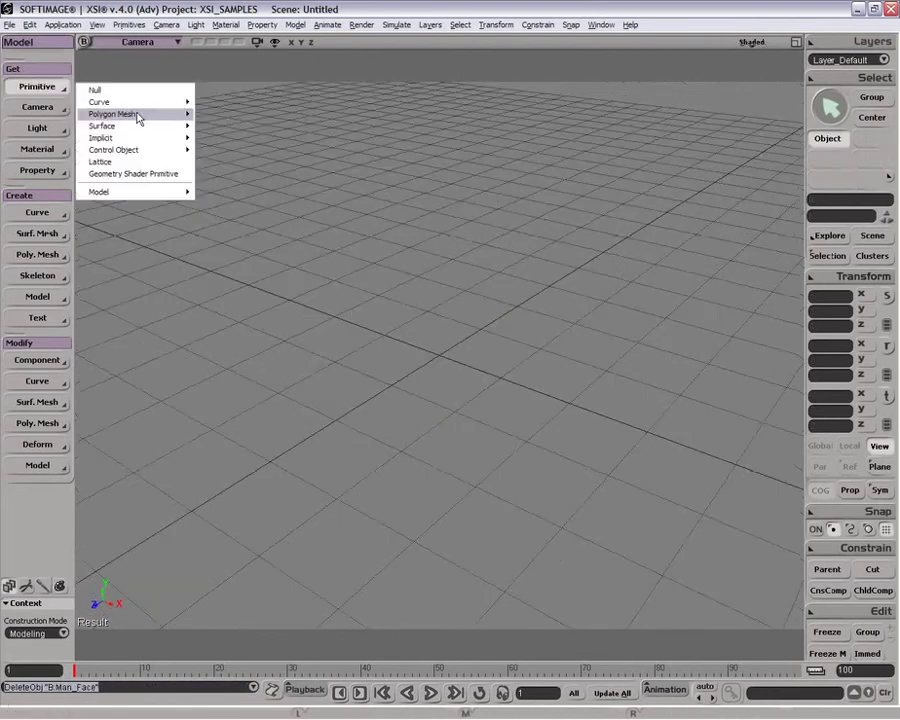
pyautogui.moveTo(141, 125)
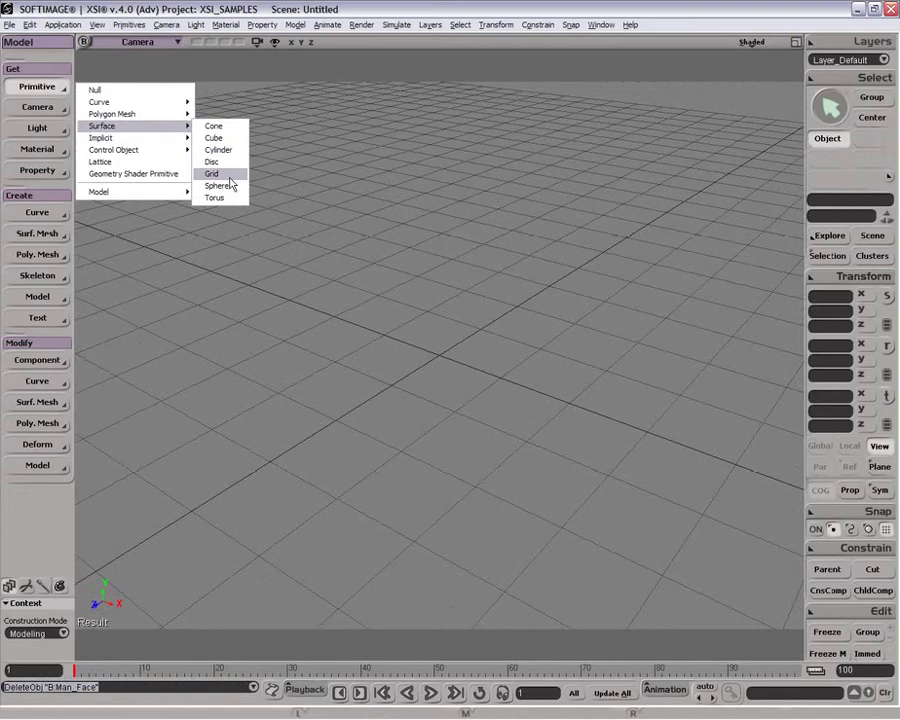
pyautogui.click(230, 179)
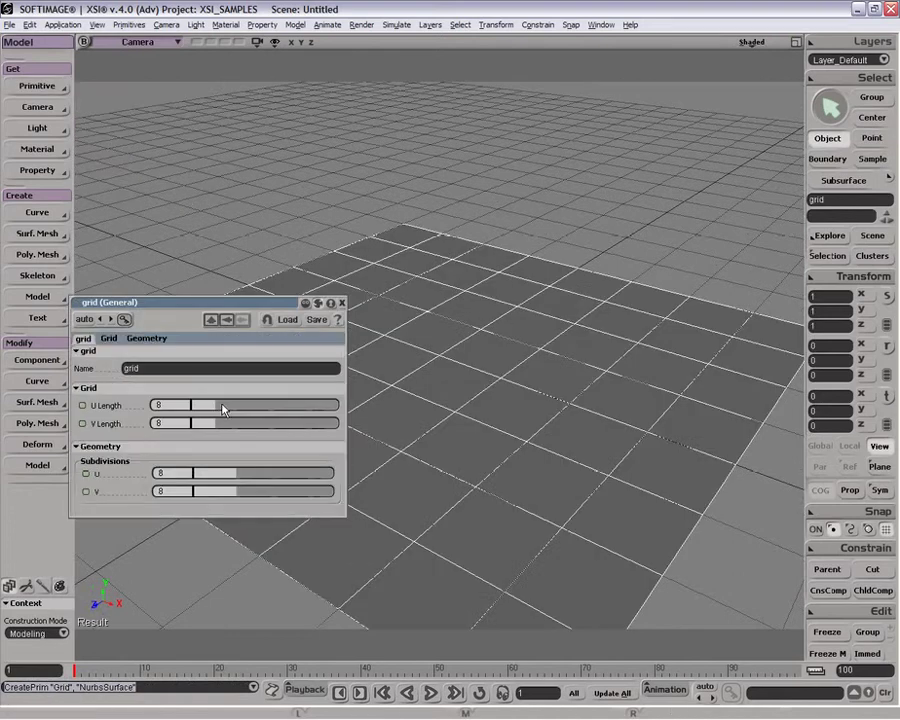
pyautogui.moveTo(225, 406); pyautogui.dragTo(350, 408)
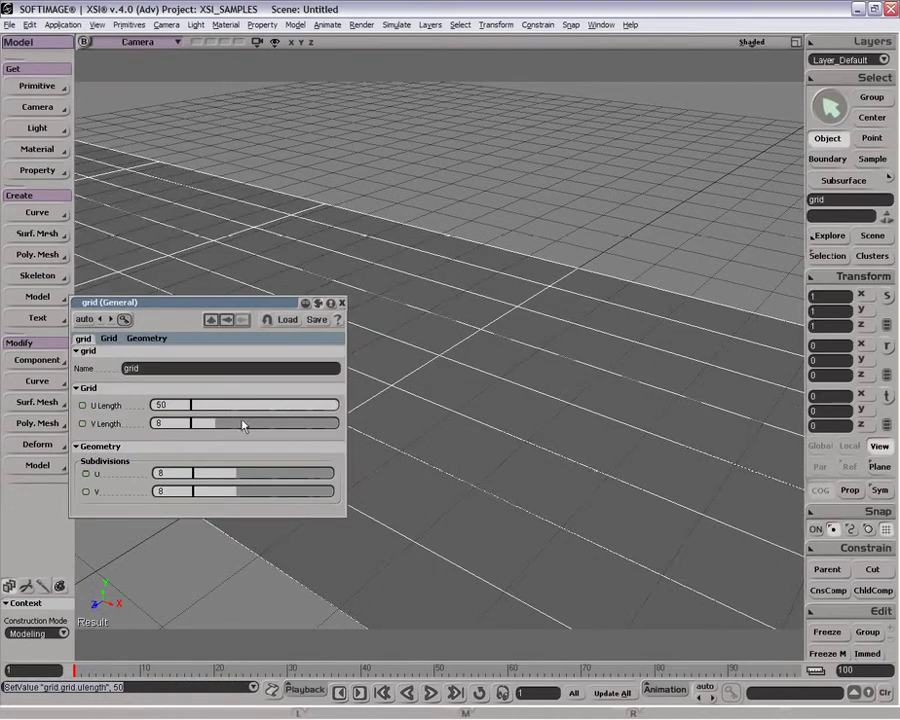
pyautogui.moveTo(243, 423); pyautogui.dragTo(385, 430)
# Step: Set the surface grid's U and V subdivisions to 50
pyautogui.moveTo(240, 476); pyautogui.dragTo(362, 496)
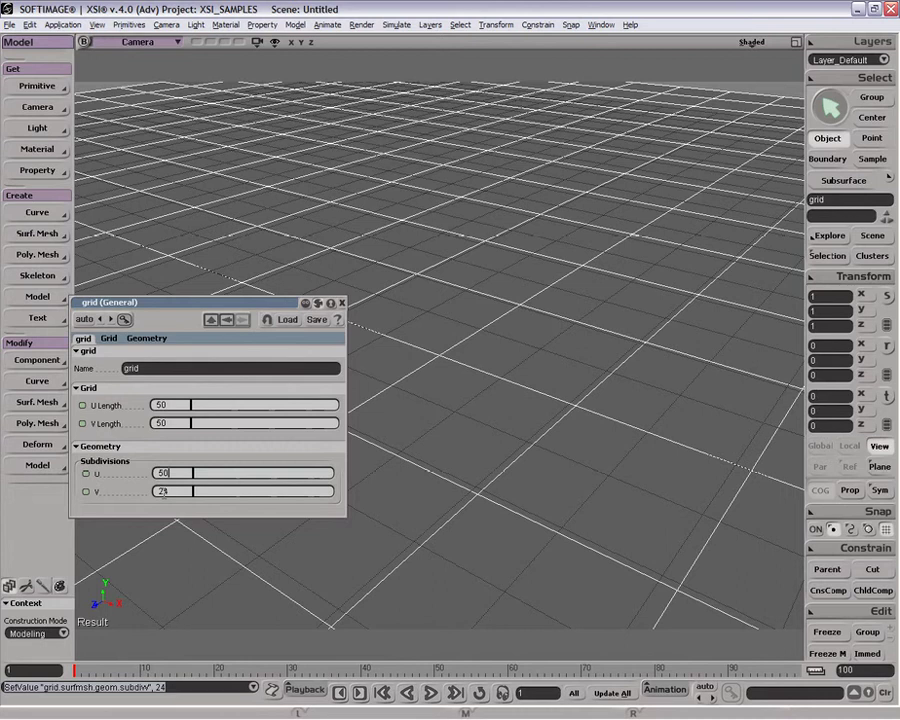
pyautogui.press('Tab')
pyautogui.write('5')
pyautogui.press('Return')
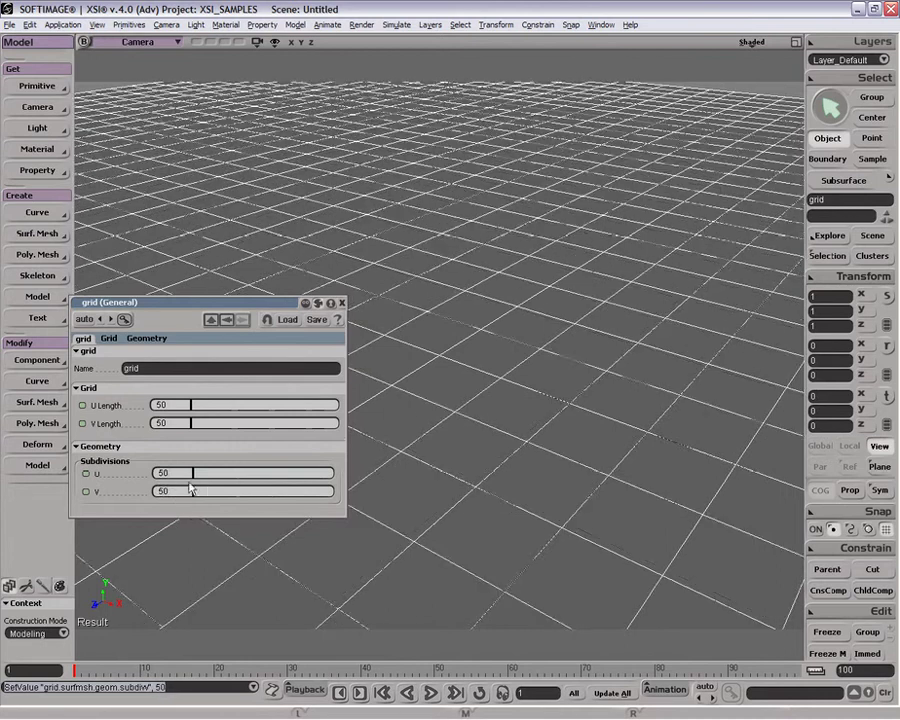
# Step: Switch to the four-viewport layout, close the grid properties and frame the whole surface grid in the Top view
pyautogui.press('p')
pyautogui.moveTo(470, 386); pyautogui.dragTo(499, 131)
pyautogui.press('o')
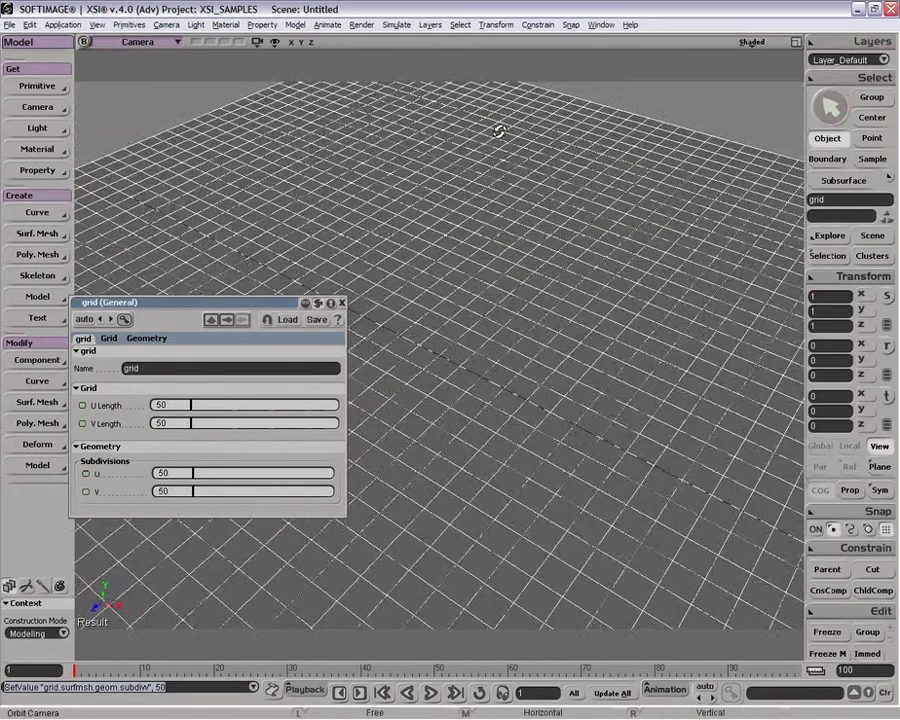
pyautogui.click(796, 42)
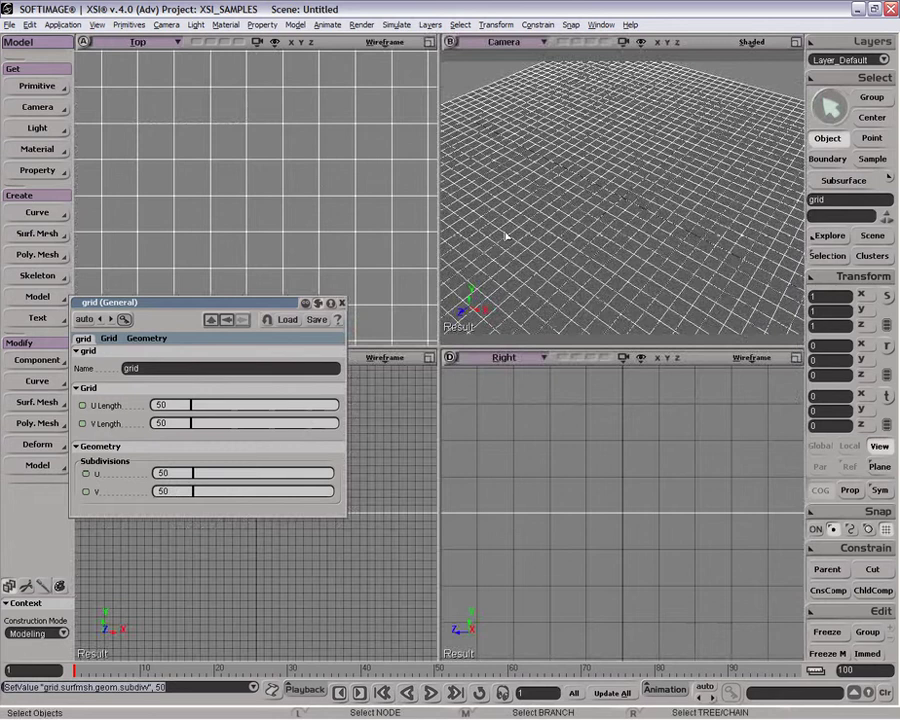
pyautogui.click(341, 304)
pyautogui.press('f')
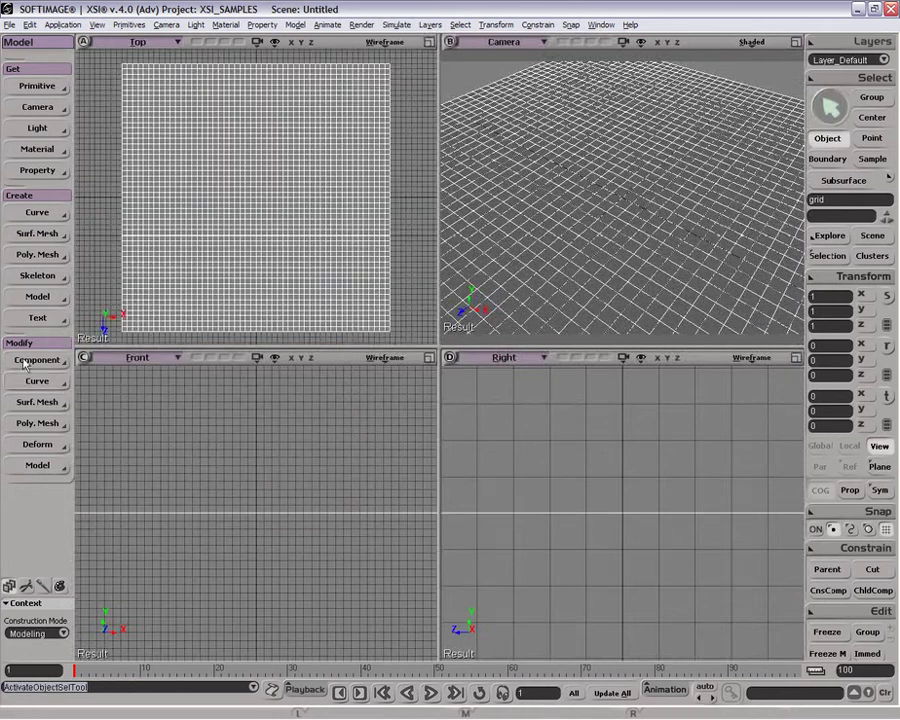
# Step: Draw a winding NURBS curve in the Top view, running diagonally across the surface grid and extending slightly past its edges at both ends
pyautogui.click(36, 212)
pyautogui.click(140, 215)
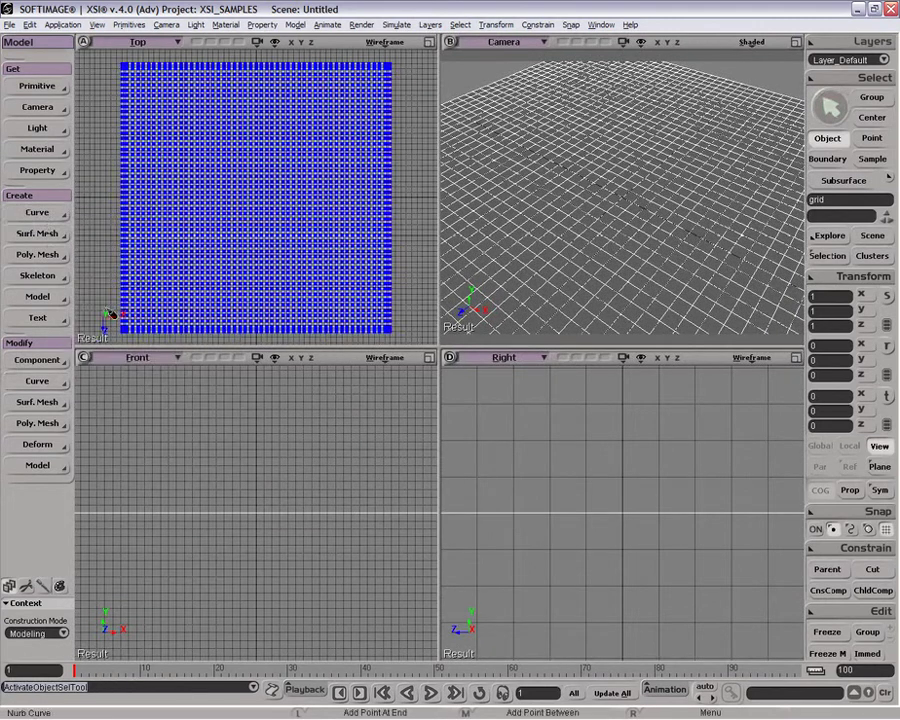
pyautogui.click(114, 300)
pyautogui.click(123, 261)
pyautogui.click(147, 230)
pyautogui.click(162, 248)
pyautogui.click(190, 266)
pyautogui.click(228, 244)
pyautogui.click(235, 199)
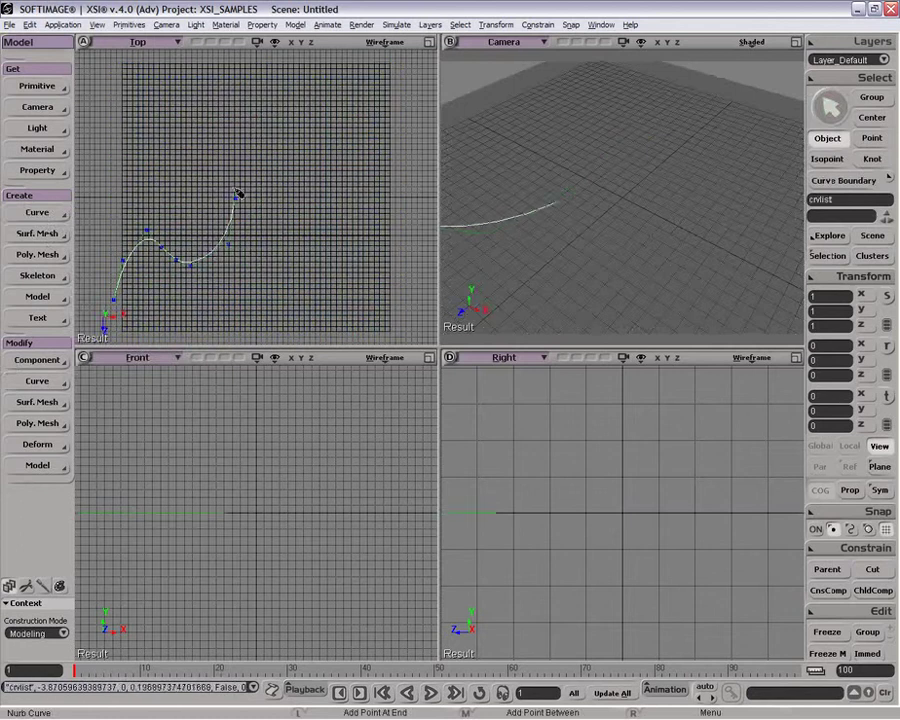
pyautogui.click(235, 134)
pyautogui.click(244, 115)
pyautogui.click(285, 117)
pyautogui.click(332, 139)
pyautogui.click(350, 112)
pyautogui.click(377, 112)
pyautogui.click(400, 105)
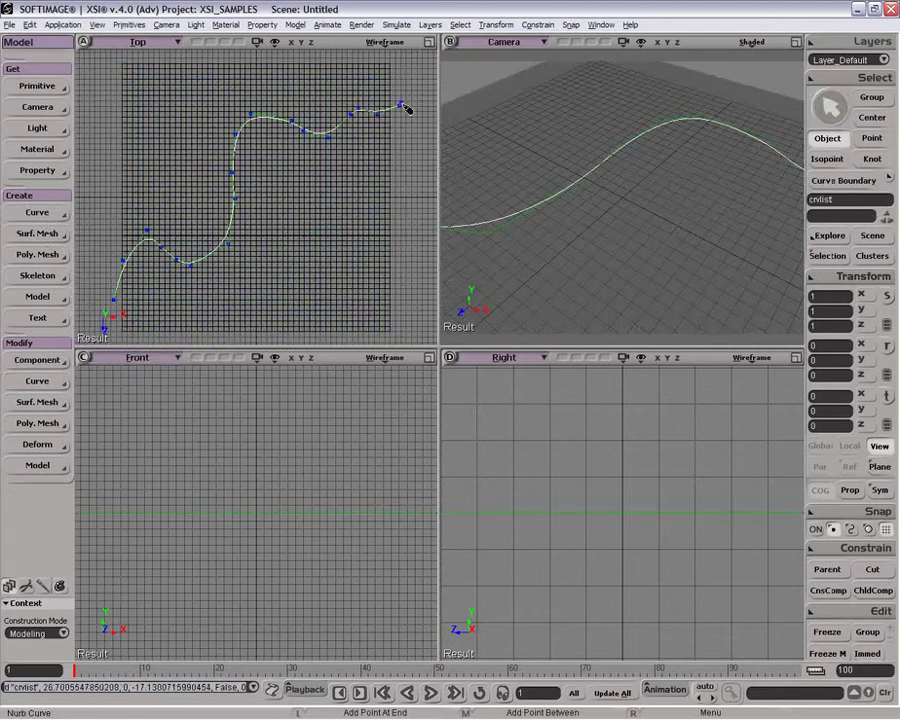
pyautogui.click(405, 98)
pyautogui.press('space')
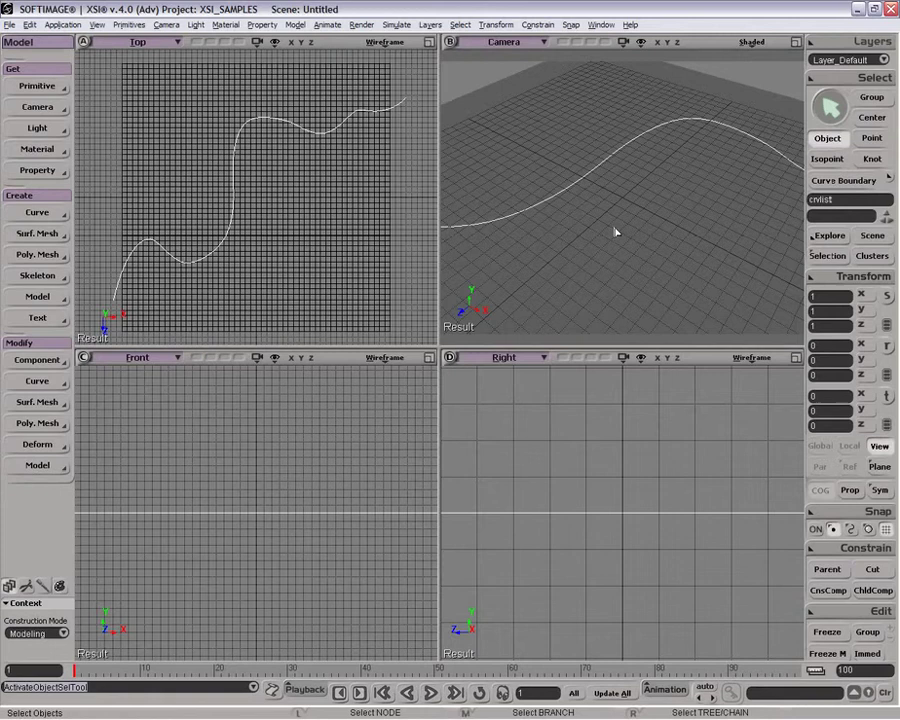
# Step: Select the NURBS surface grid and hide the reference grid in the viewports
pyautogui.click(615, 232)
pyautogui.press('g')
pyautogui.press('g')
pyautogui.press('g')
pyautogui.press('g')
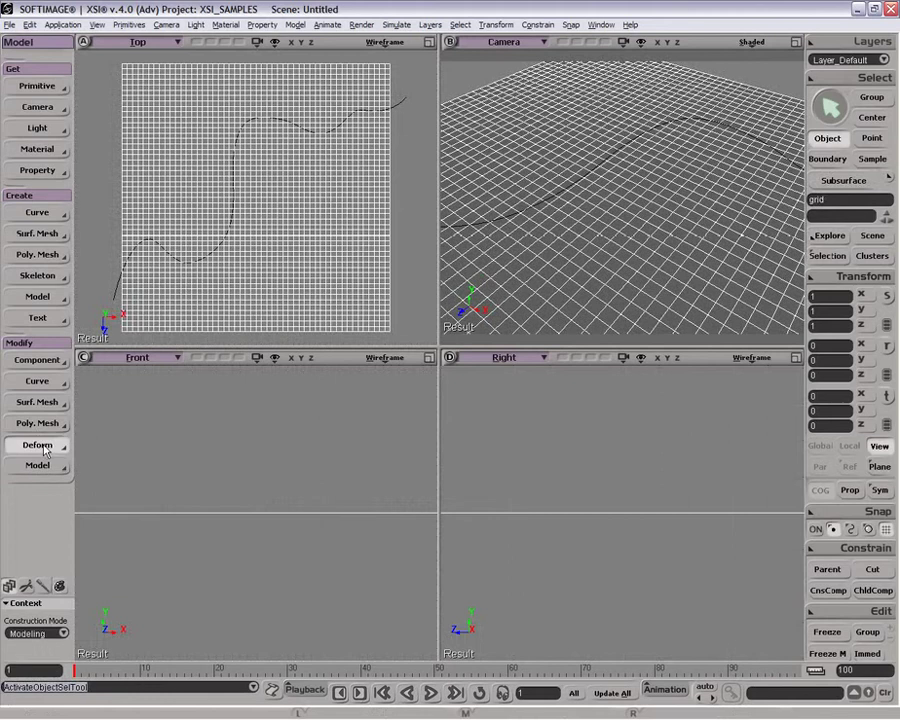
# Step: Apply a Deform by Spine to the surface grid, using the winding curve as the spine
pyautogui.click(37, 444)
pyautogui.click(105, 484)
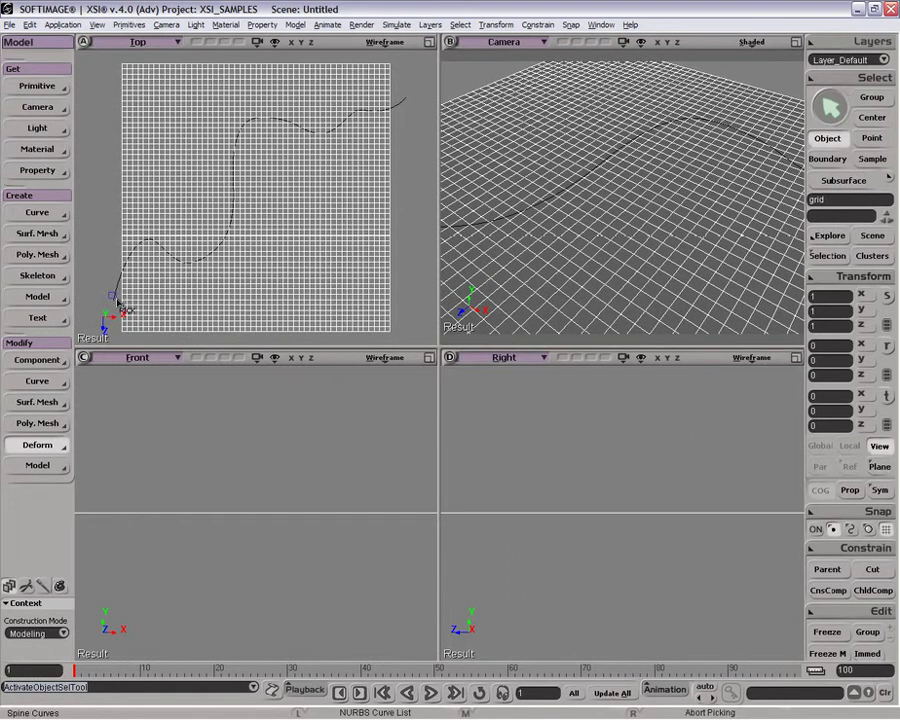
pyautogui.click(117, 301)
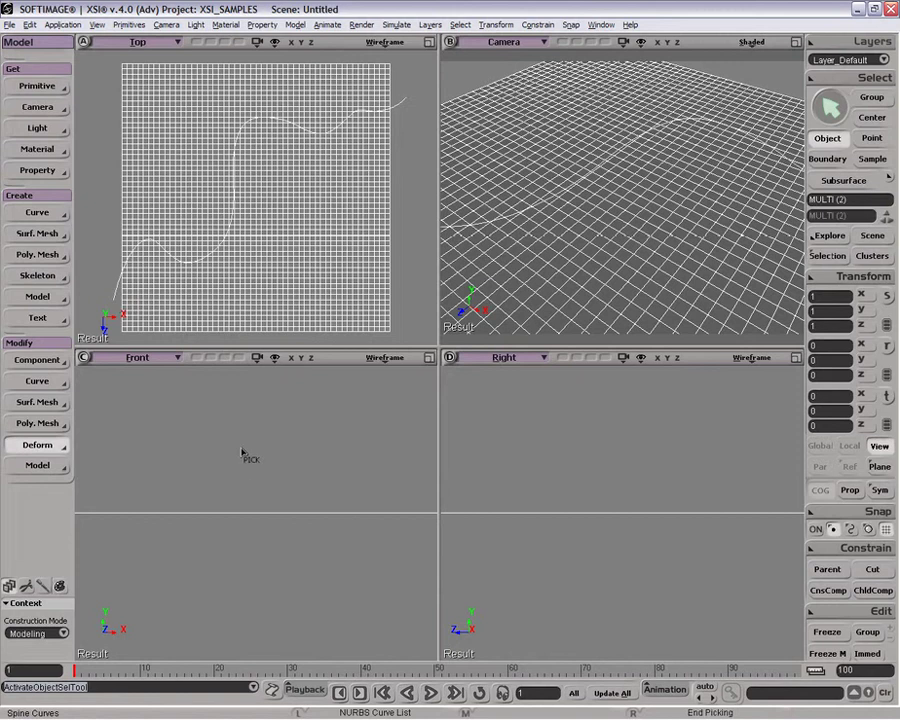
pyautogui.rightClick(241, 455)
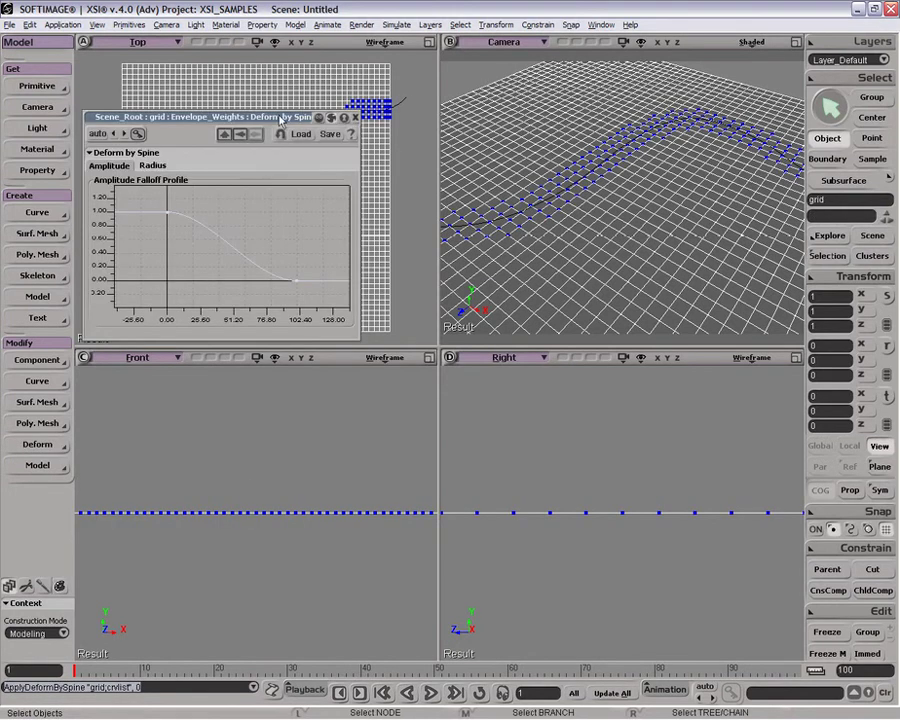
# Step: Reshape the spine deformation's amplitude falloff profile so it drops steeply from 1, dips, rises slightly and falls to 0 at 100
pyautogui.moveTo(281, 120); pyautogui.dragTo(399, 333)
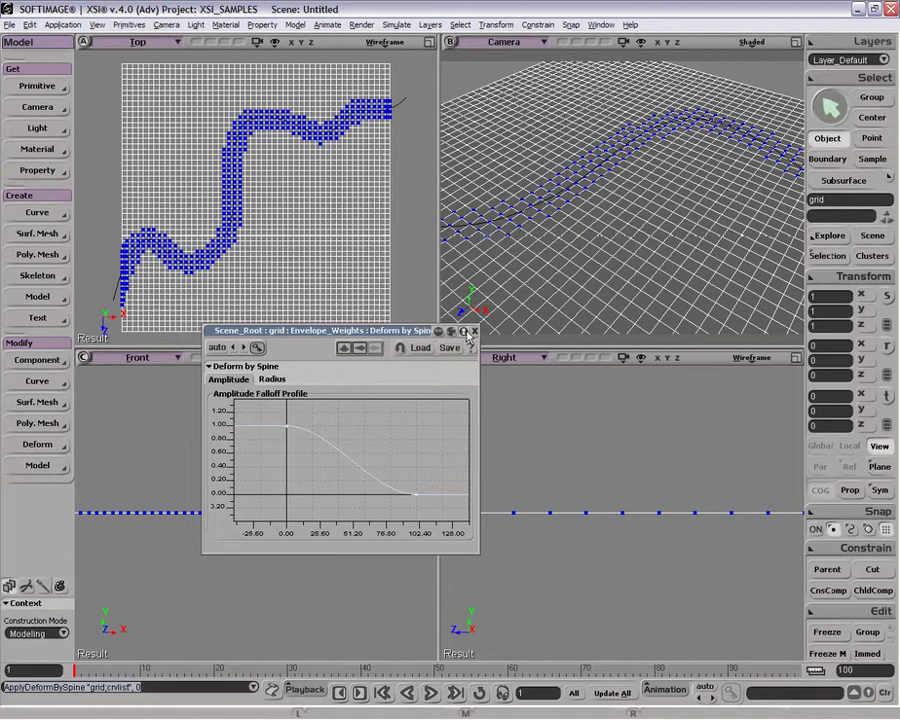
pyautogui.click(429, 43)
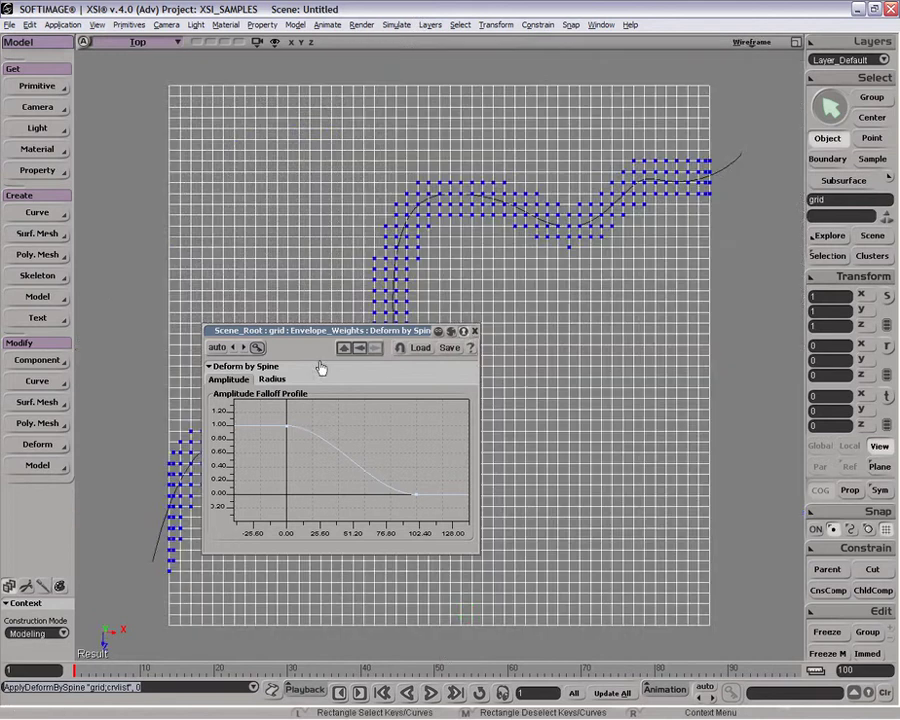
pyautogui.moveTo(325, 338); pyautogui.dragTo(667, 336)
pyautogui.click(617, 378)
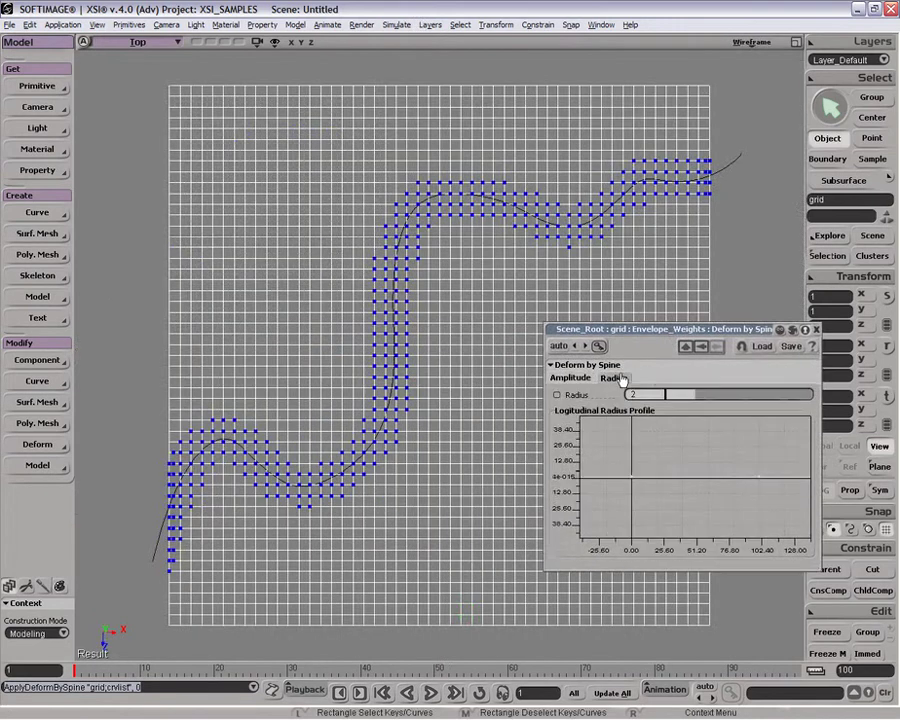
pyautogui.click(574, 379)
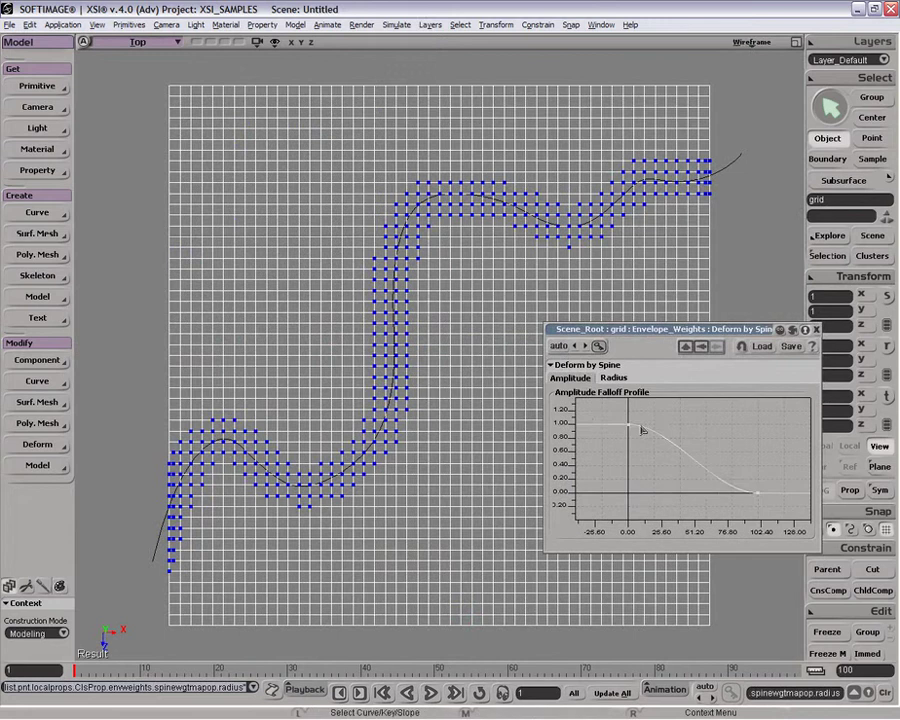
pyautogui.moveTo(671, 424); pyautogui.dragTo(715, 422)
pyautogui.moveTo(716, 495); pyautogui.dragTo(779, 414)
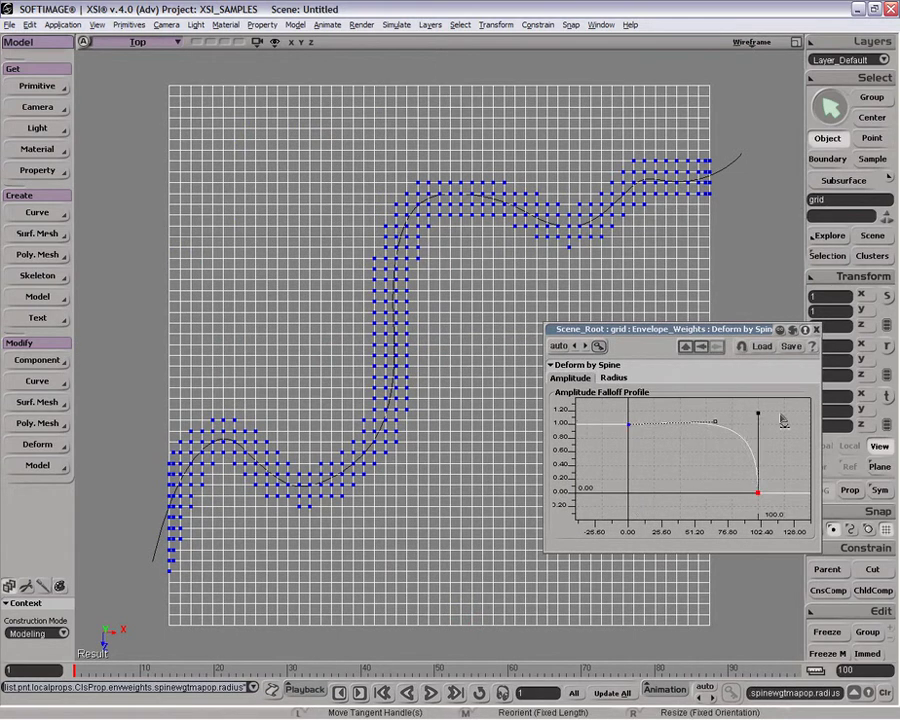
pyautogui.moveTo(715, 424); pyautogui.dragTo(634, 544)
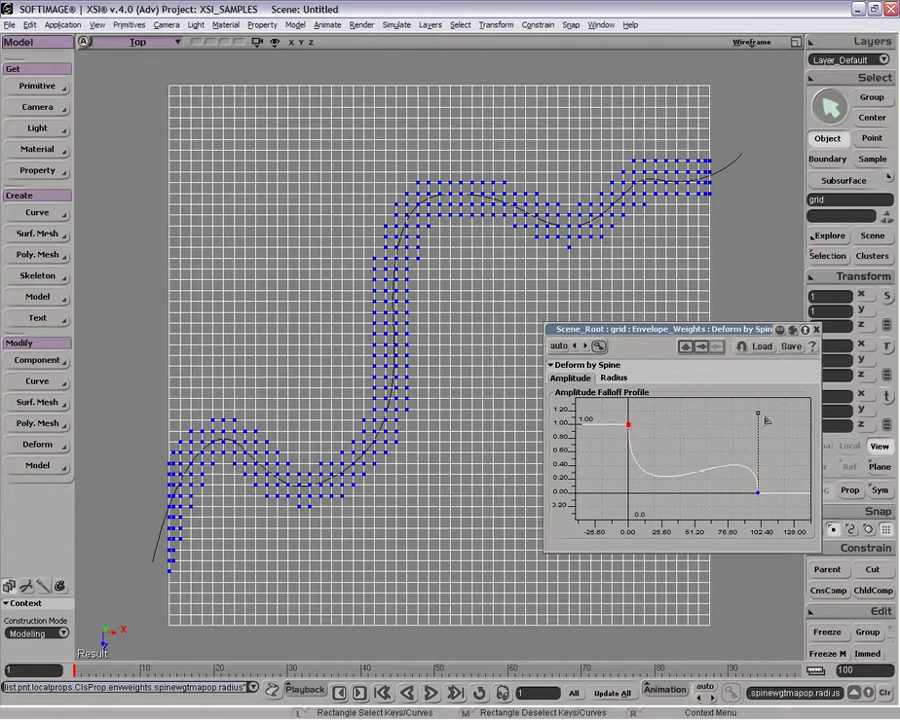
# Step: Increase the spine deformation radius to 3.636 and adjust the start tangent of the longitudinal radius profile to widen the middle
pyautogui.click(613, 378)
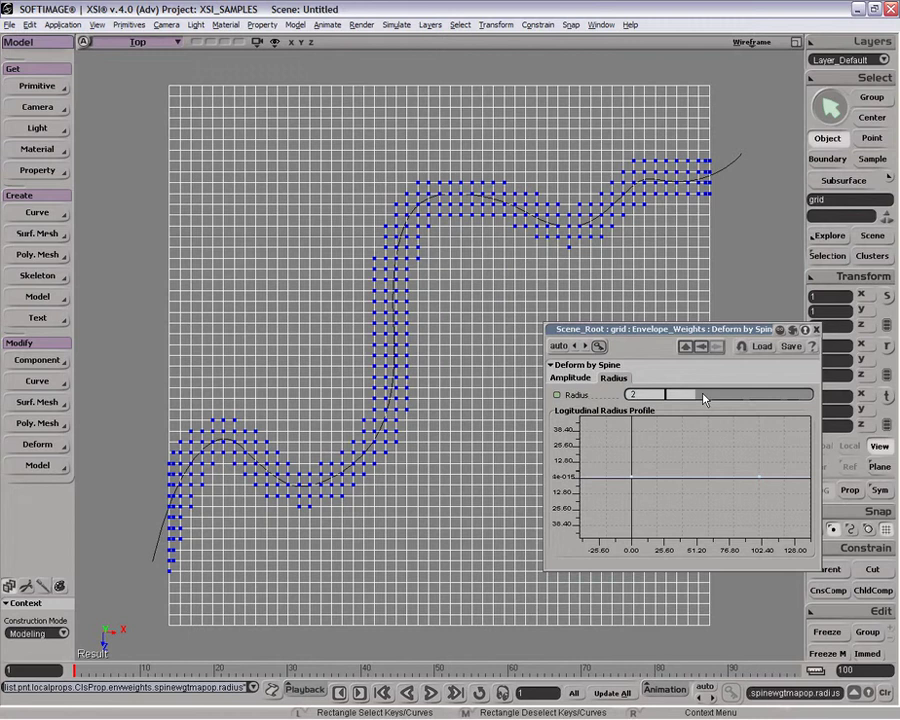
pyautogui.moveTo(702, 394); pyautogui.dragTo(722, 395)
pyautogui.click(632, 478)
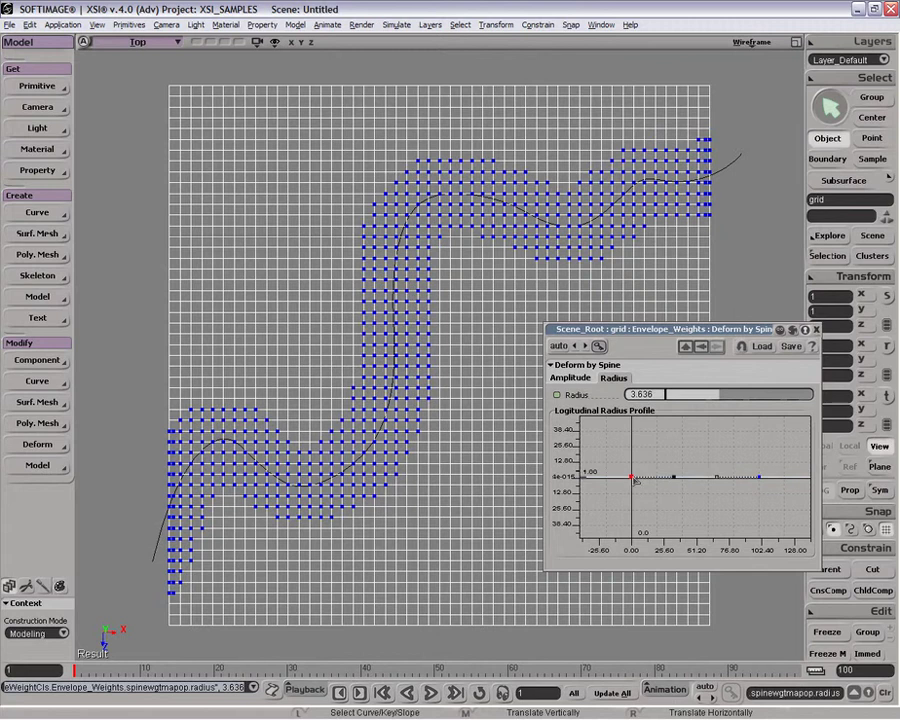
pyautogui.moveTo(675, 478)
pyautogui.mouseDown()
pyautogui.moveTo(677, 471)
pyautogui.moveTo(672, 479)
pyautogui.mouseUp()
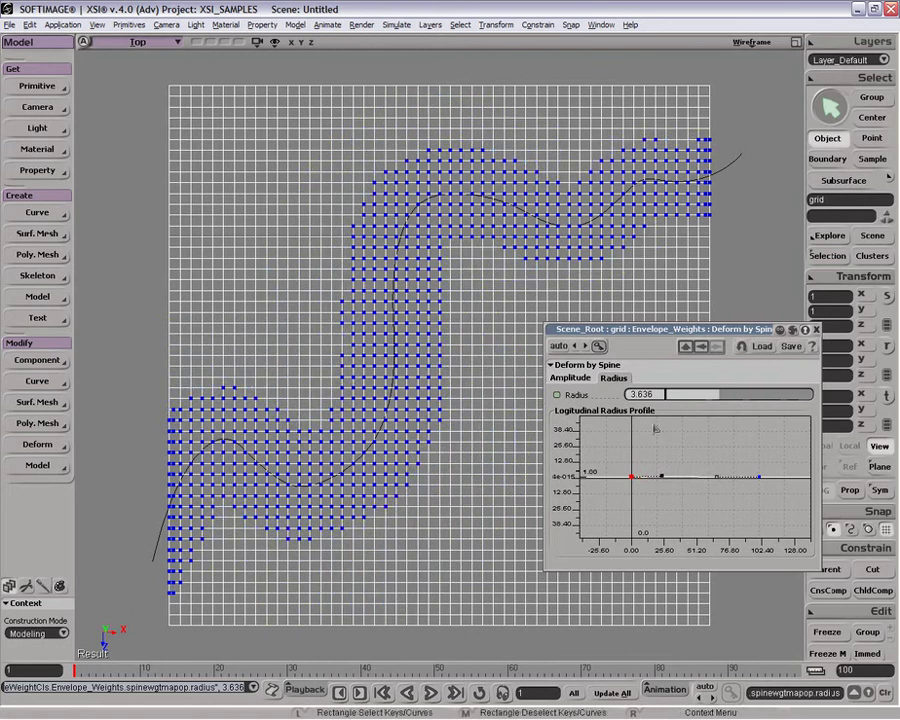
# Step: Select the spine curve and translate it upward in Y above the surface grid to raise the deformed surface
pyautogui.click(748, 191)
pyautogui.press('space')
pyautogui.click(740, 155)
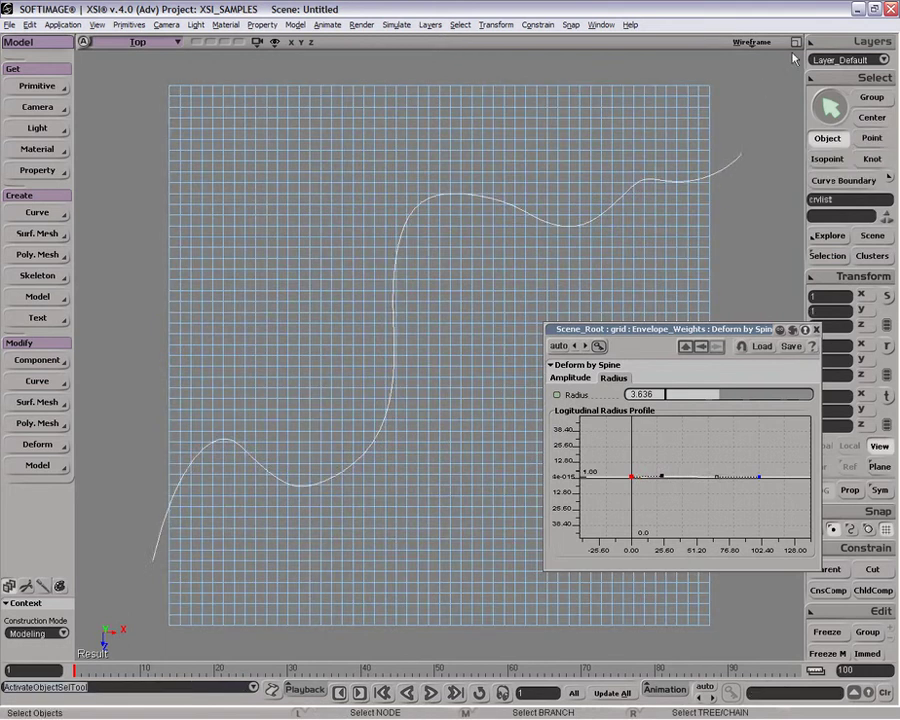
pyautogui.click(796, 42)
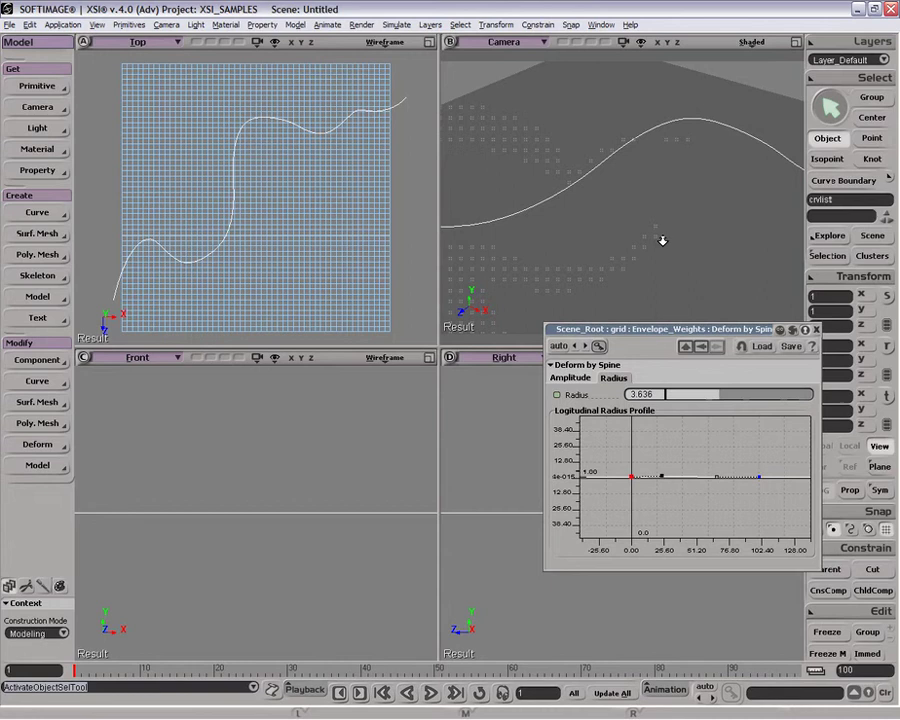
pyautogui.moveTo(662, 241); pyautogui.dragTo(700, 180)
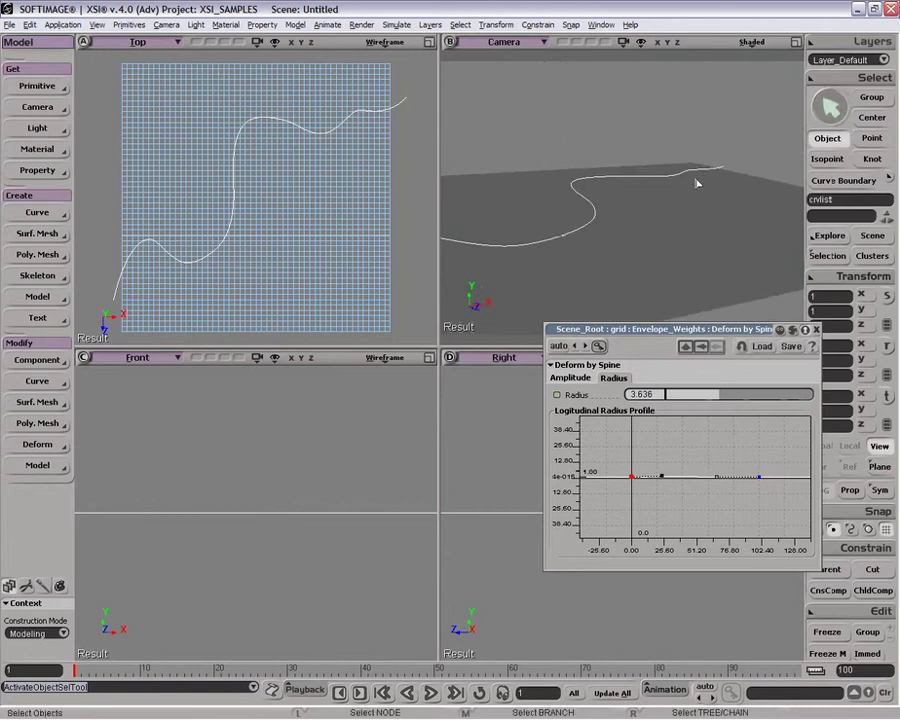
pyautogui.press('v')
pyautogui.moveTo(628, 177); pyautogui.dragTo(630, 93)
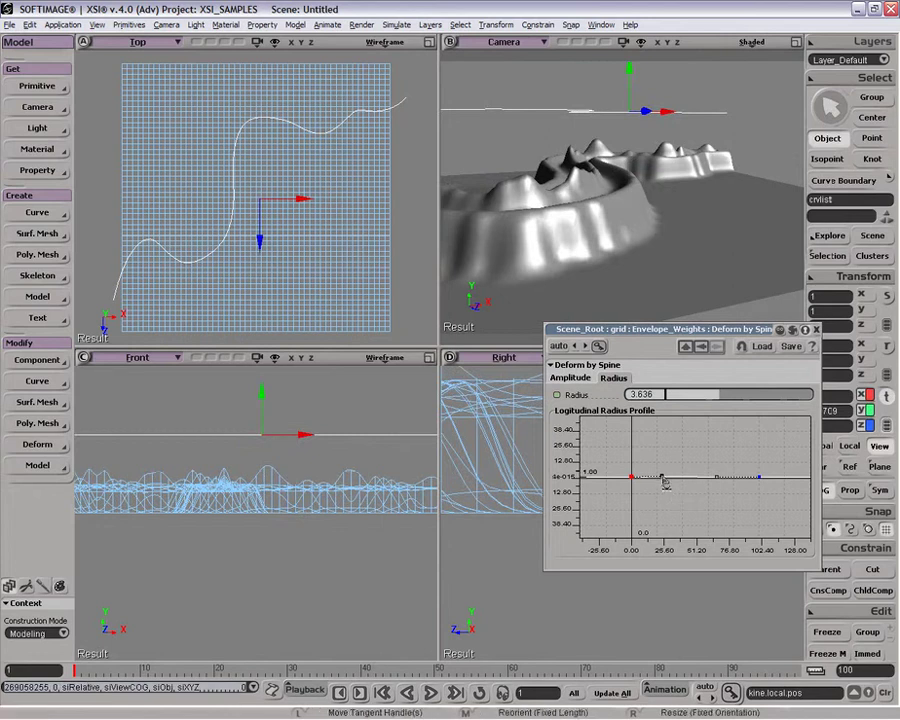
# Step: Shorten the start tangent of the longitudinal radius profile and tilt its end tangent slightly upward to widen the deformation
pyautogui.moveTo(665, 483)
pyautogui.mouseDown()
pyautogui.moveTo(654, 473)
pyautogui.moveTo(658, 482)
pyautogui.mouseUp()
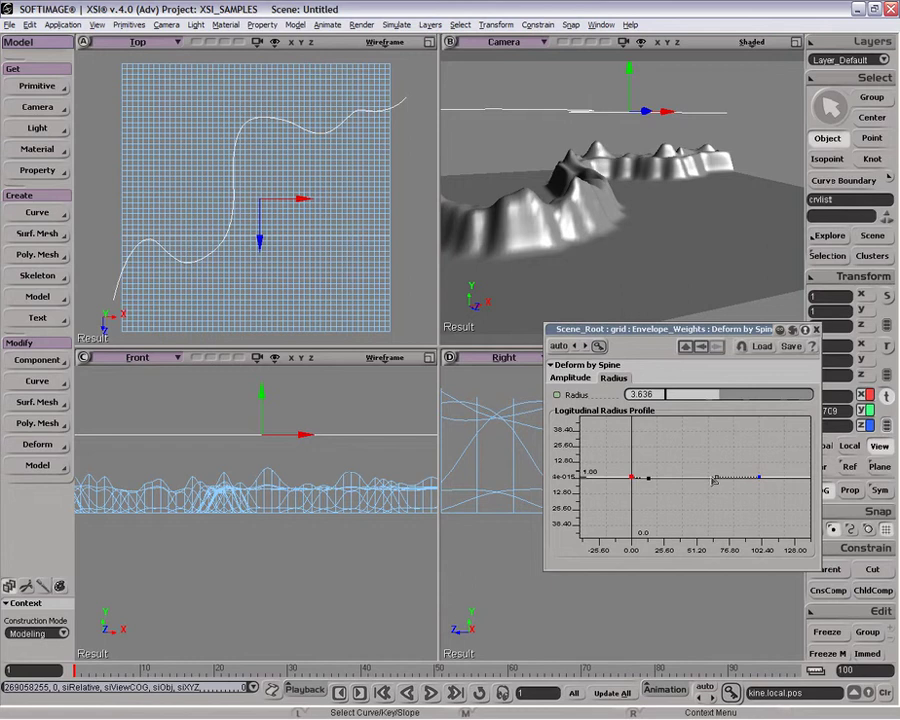
pyautogui.moveTo(714, 479); pyautogui.dragTo(719, 477)
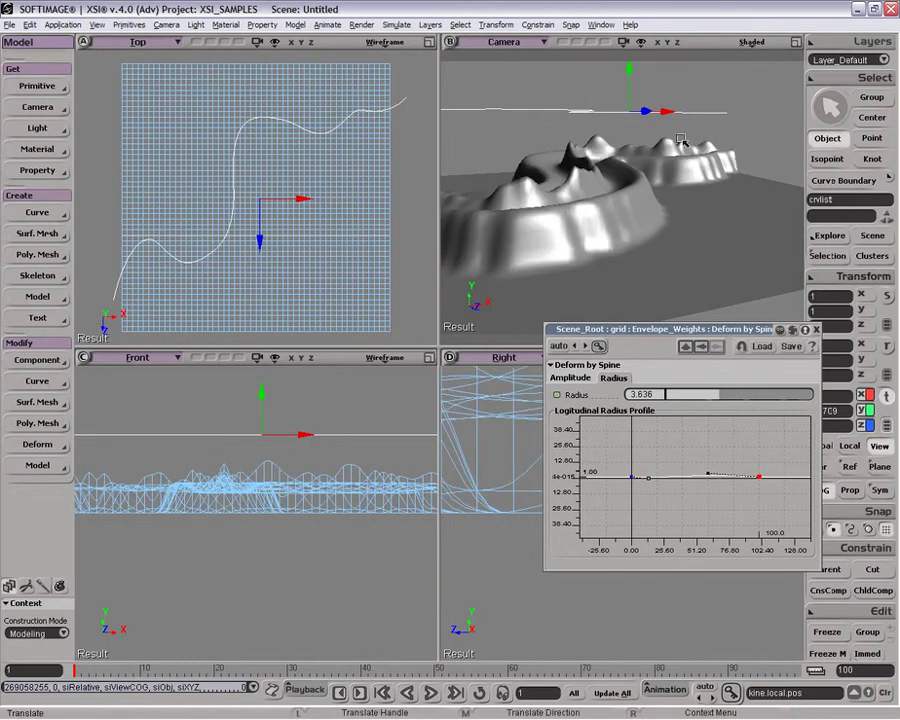
pyautogui.press('o')
pyautogui.moveTo(713, 132); pyautogui.dragTo(706, 181)
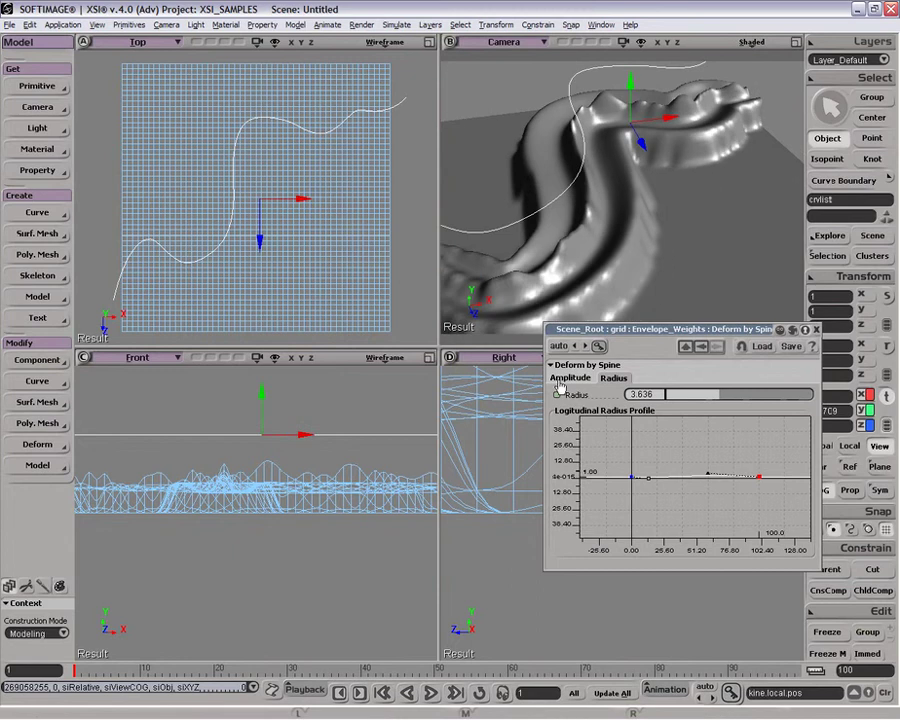
# Step: Move the start key of the amplitude falloff profile to about 21.1 with a value of about 1.09
pyautogui.click(569, 378)
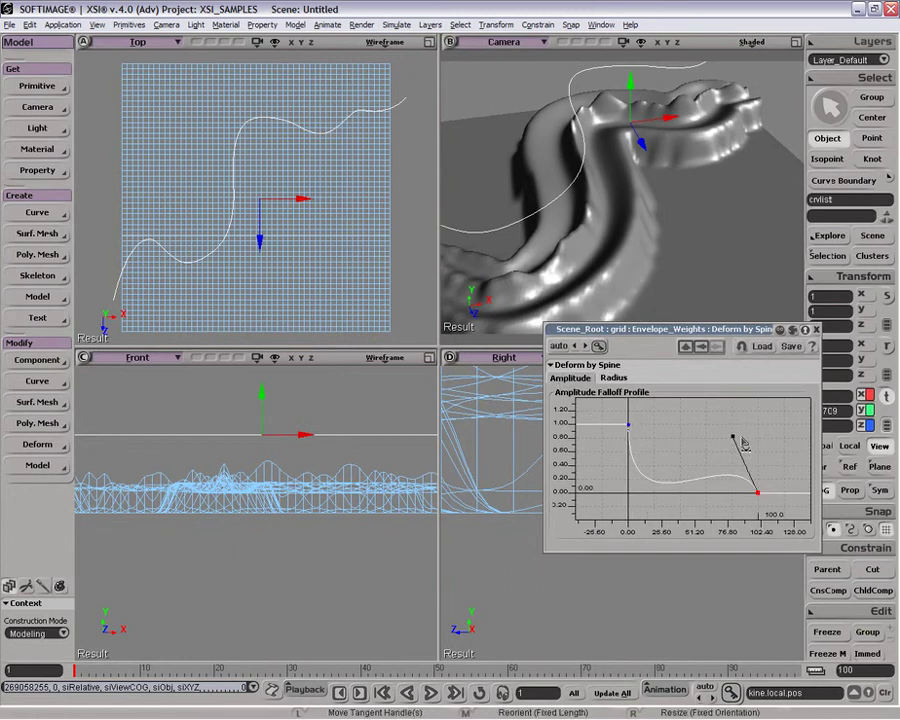
pyautogui.click(629, 426)
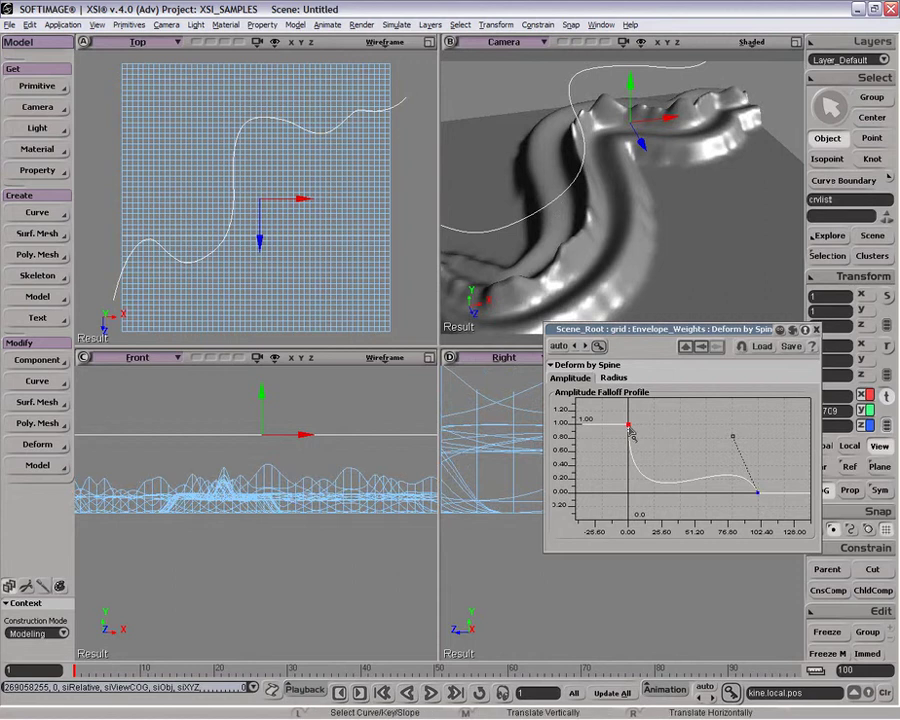
pyautogui.moveTo(613, 410); pyautogui.dragTo(642, 445)
pyautogui.moveTo(746, 461); pyautogui.dragTo(783, 512)
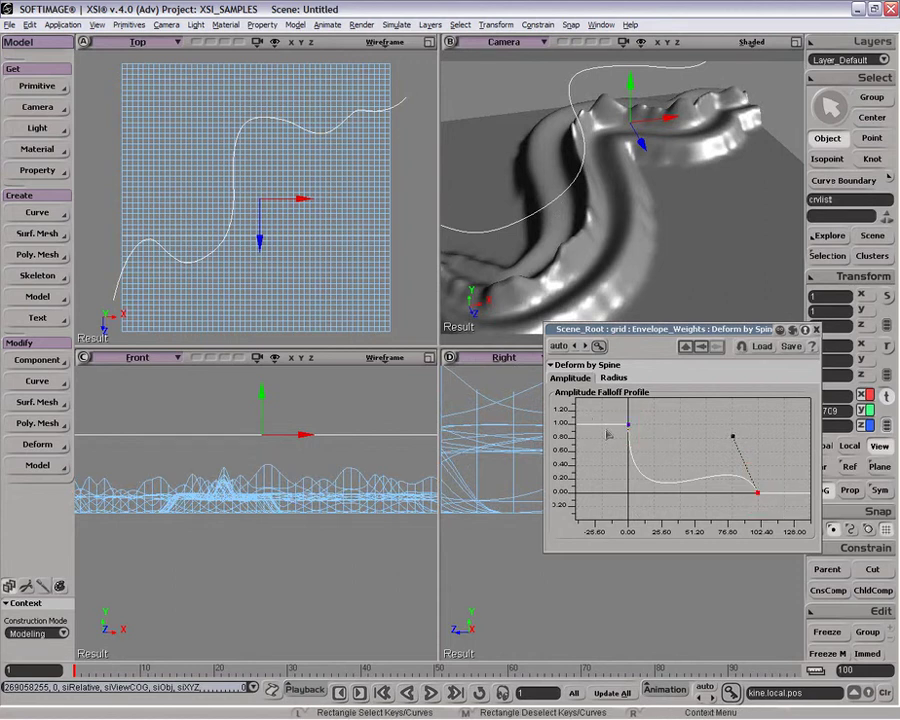
pyautogui.moveTo(628, 425); pyautogui.dragTo(658, 420)
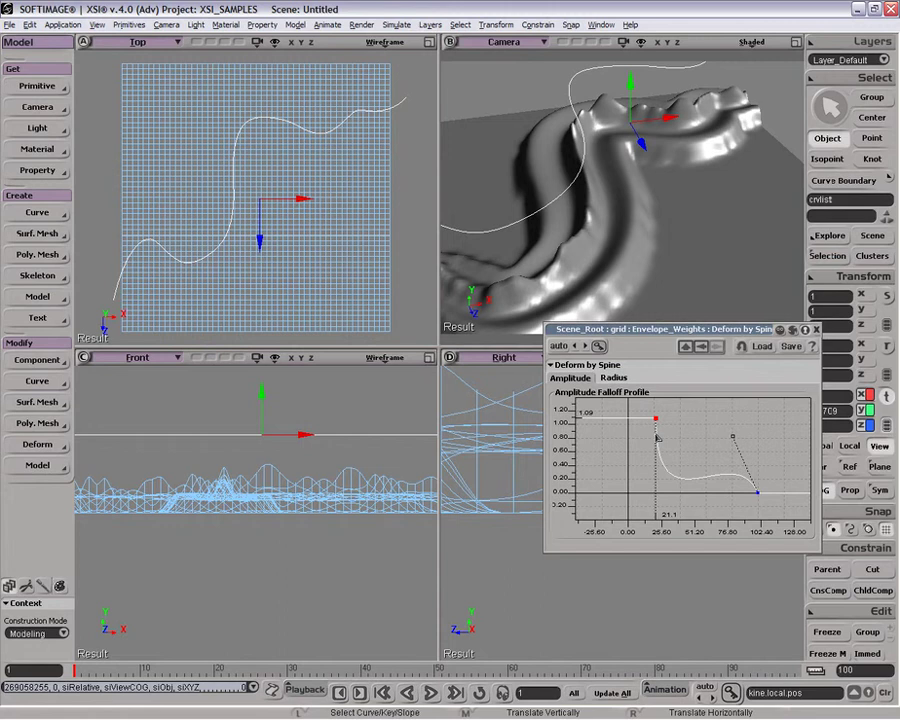
# Step: Reshape the amplitude falloff tangents into a rounded convex slope from the start key down to 0 at 100
pyautogui.press('z')
pyautogui.rightClick(662, 495)
pyautogui.moveTo(658, 494); pyautogui.dragTo(730, 413)
pyautogui.click(613, 377)
pyautogui.click(570, 377)
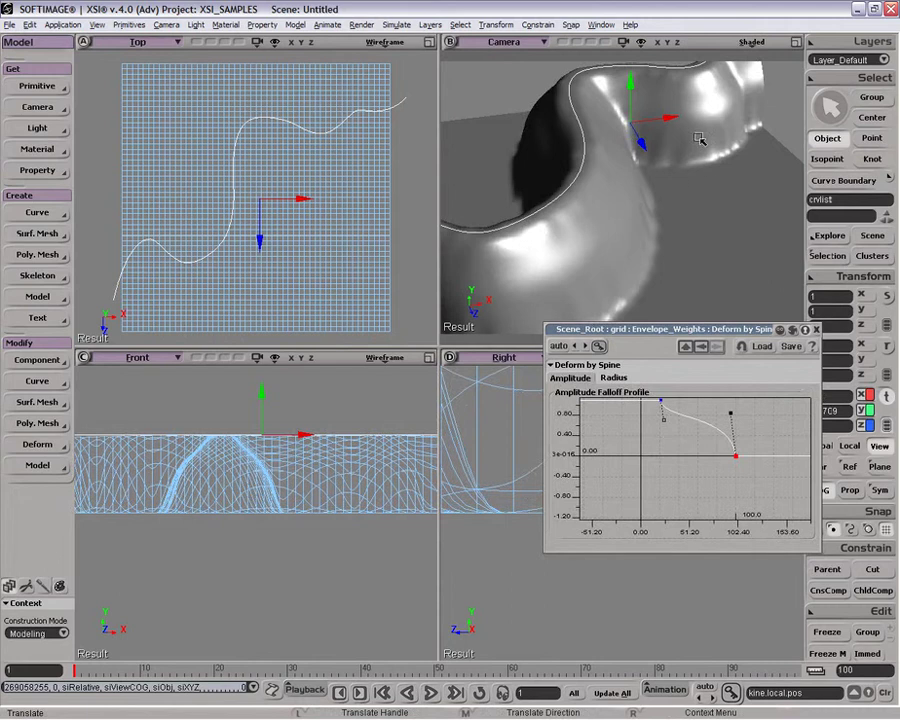
# Step: Select the deformed grid together with its spine curve, delete both and close the Deform by Spine properties
pyautogui.press('o')
pyautogui.moveTo(669, 183); pyautogui.dragTo(572, 216)
pyautogui.press('space')
pyautogui.click(573, 212)
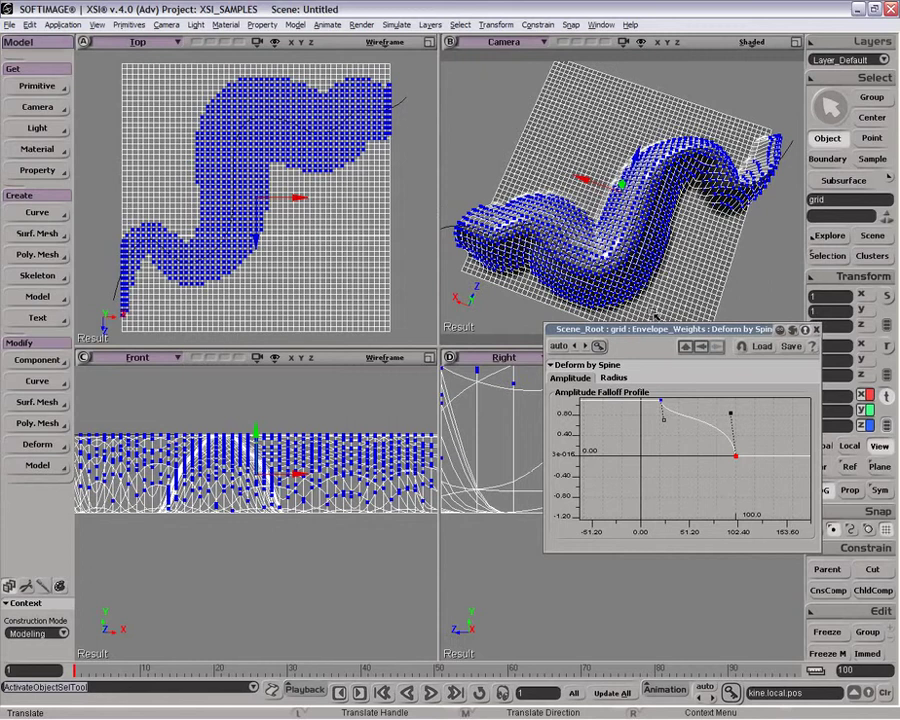
pyautogui.moveTo(659, 333); pyautogui.dragTo(616, 491)
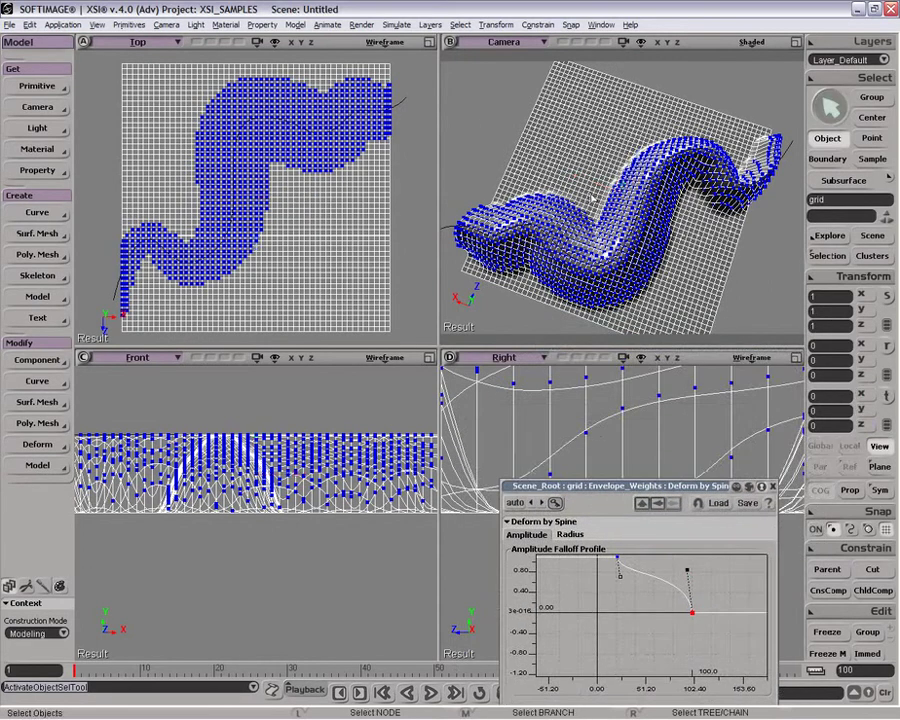
pyautogui.moveTo(472, 118); pyautogui.dragTo(520, 306)
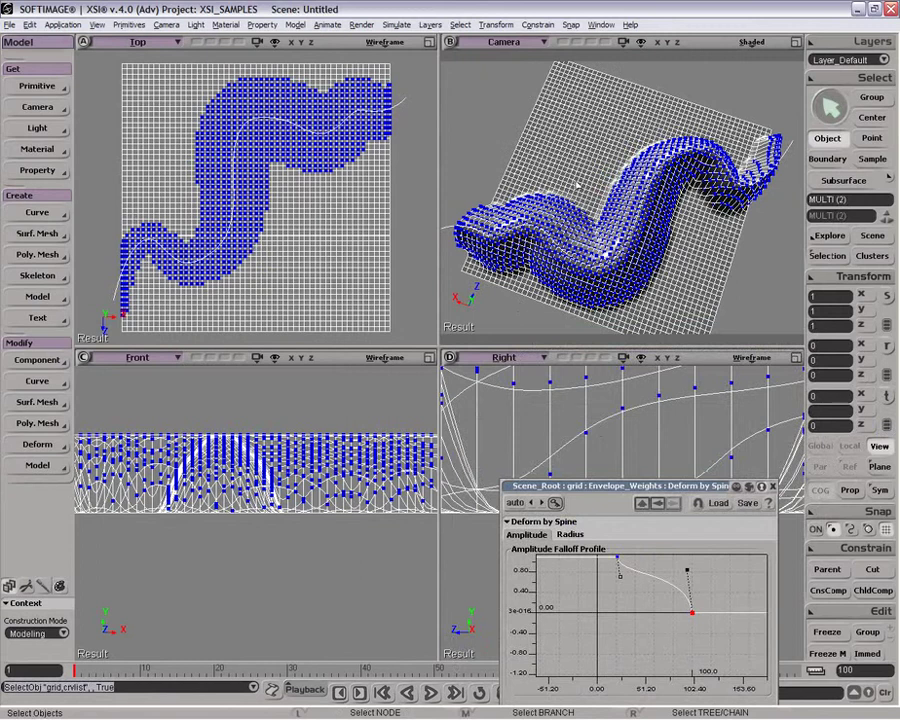
pyautogui.press('space')
pyautogui.moveTo(452, 148); pyautogui.dragTo(582, 312)
pyautogui.press('Delete')
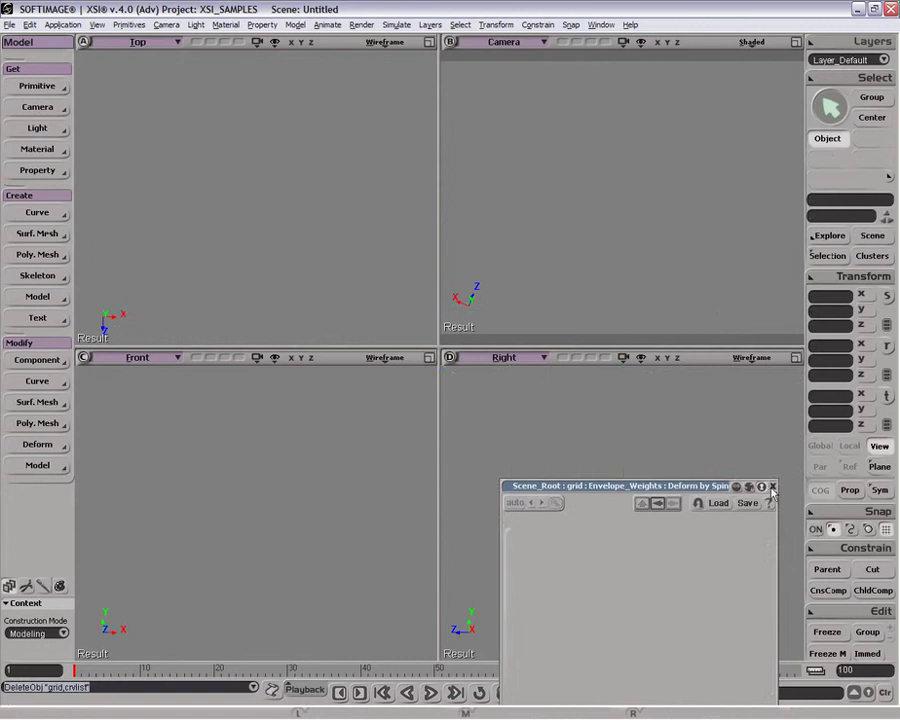
pyautogui.click(772, 487)
# Step: Show the reference grids in the viewports and reset the camera view
pyautogui.hotkey('ctrl', 'z')
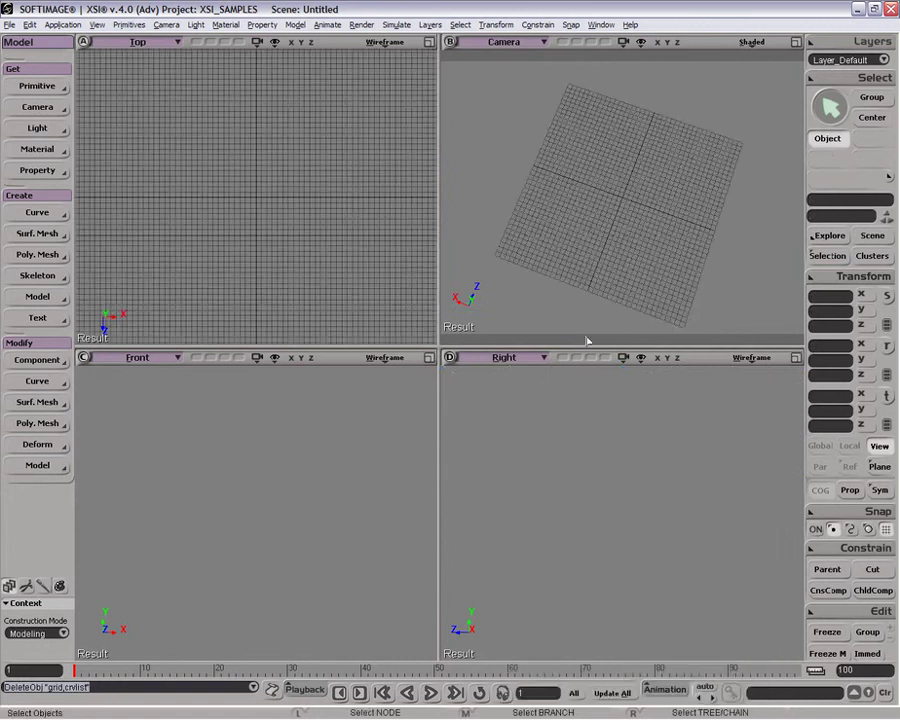
pyautogui.press('r')
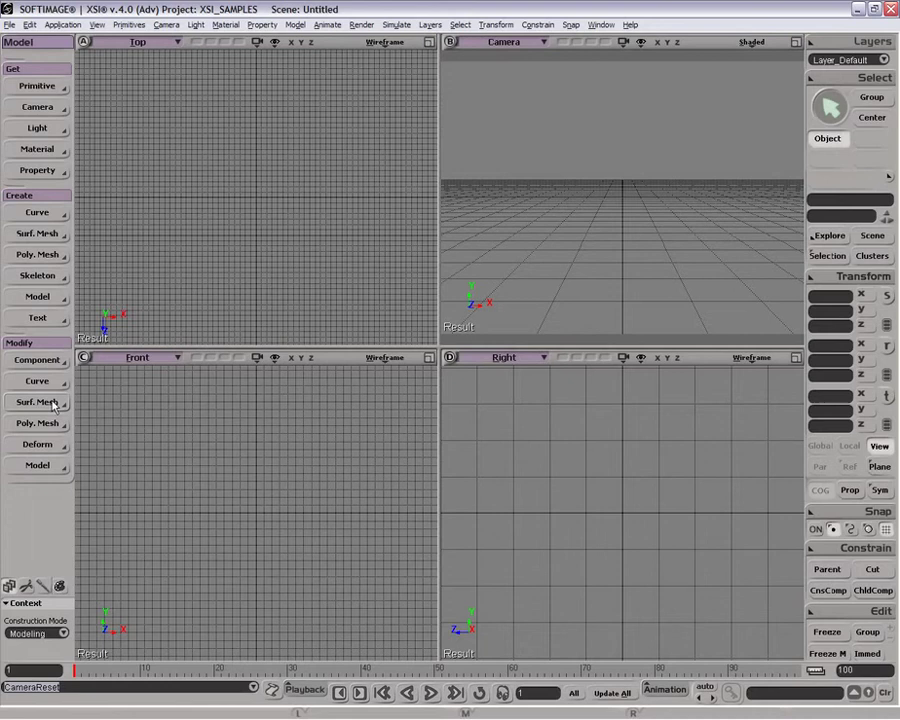
pyautogui.click(38, 446)
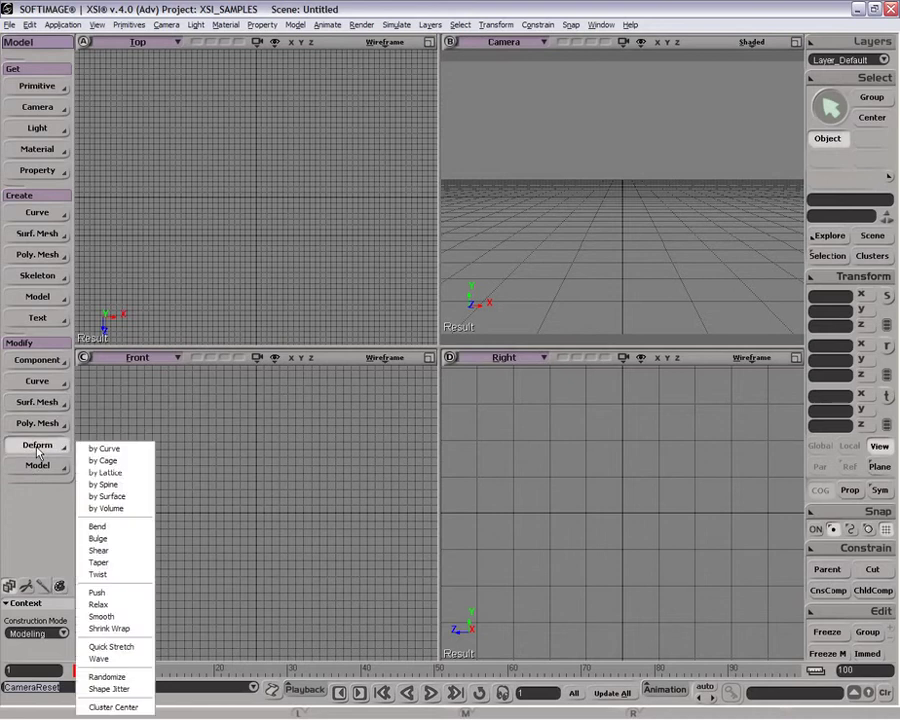
pyautogui.click(139, 503)
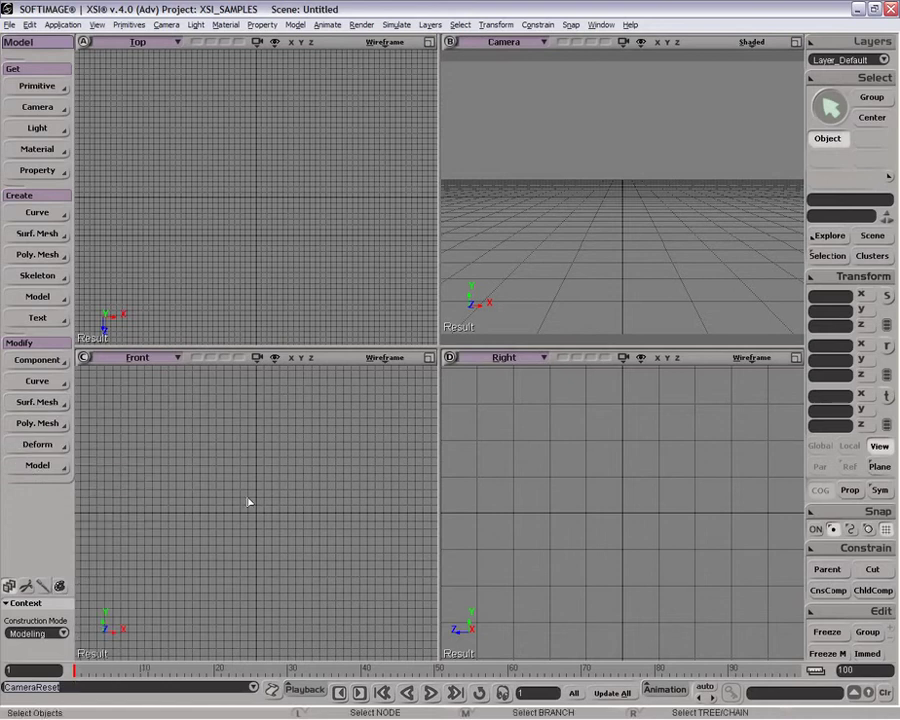
# Step: Create a NURBS surface sphere and a NURBS surface grid with their default settings
pyautogui.click(38, 86)
pyautogui.moveTo(148, 130)
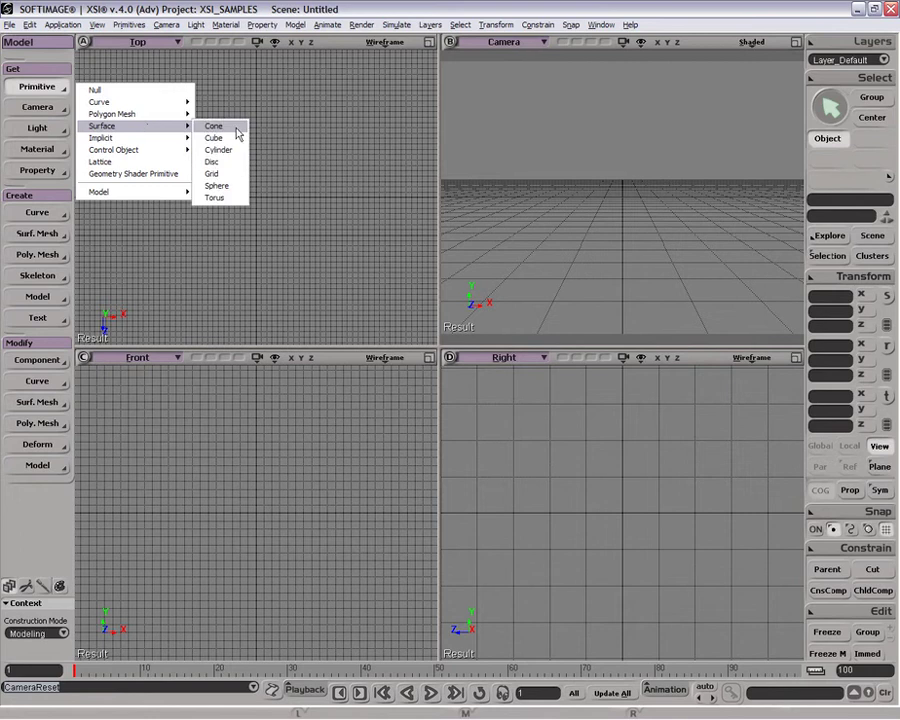
pyautogui.click(236, 187)
pyautogui.click(50, 88)
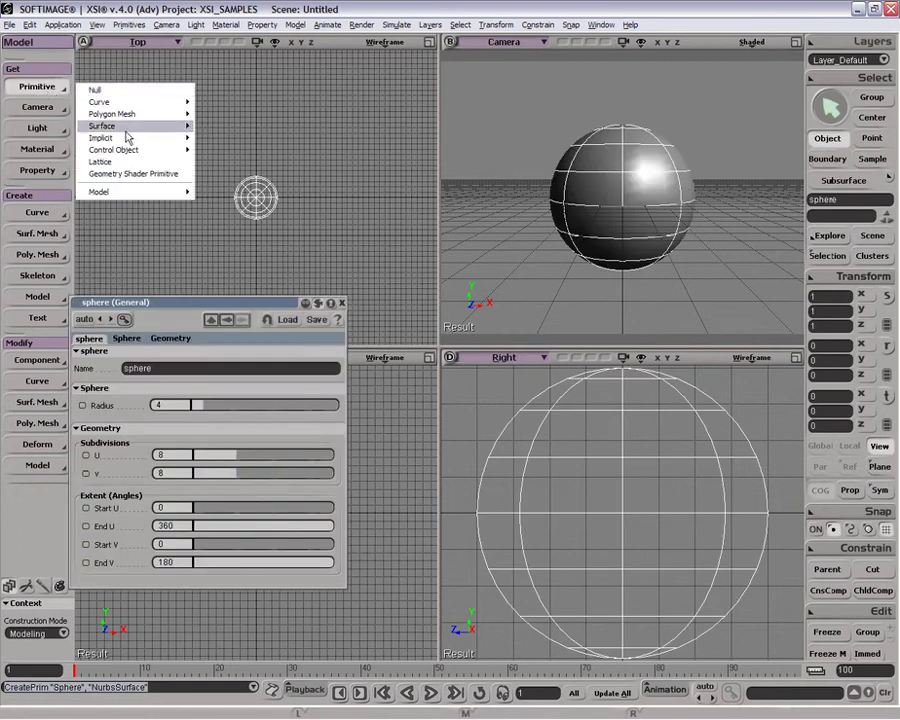
pyautogui.moveTo(190, 126)
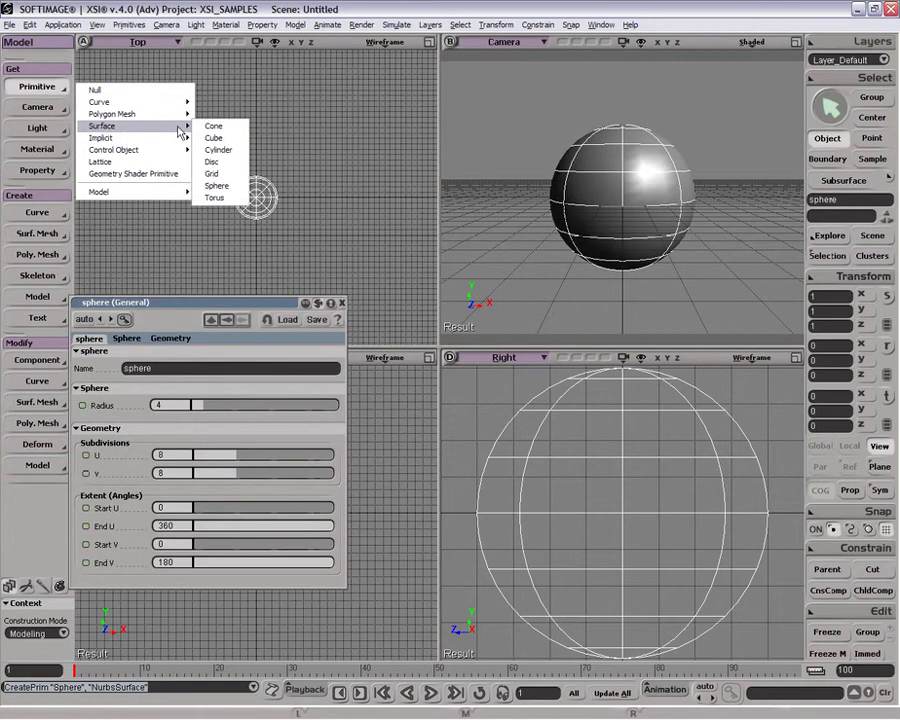
pyautogui.click(226, 174)
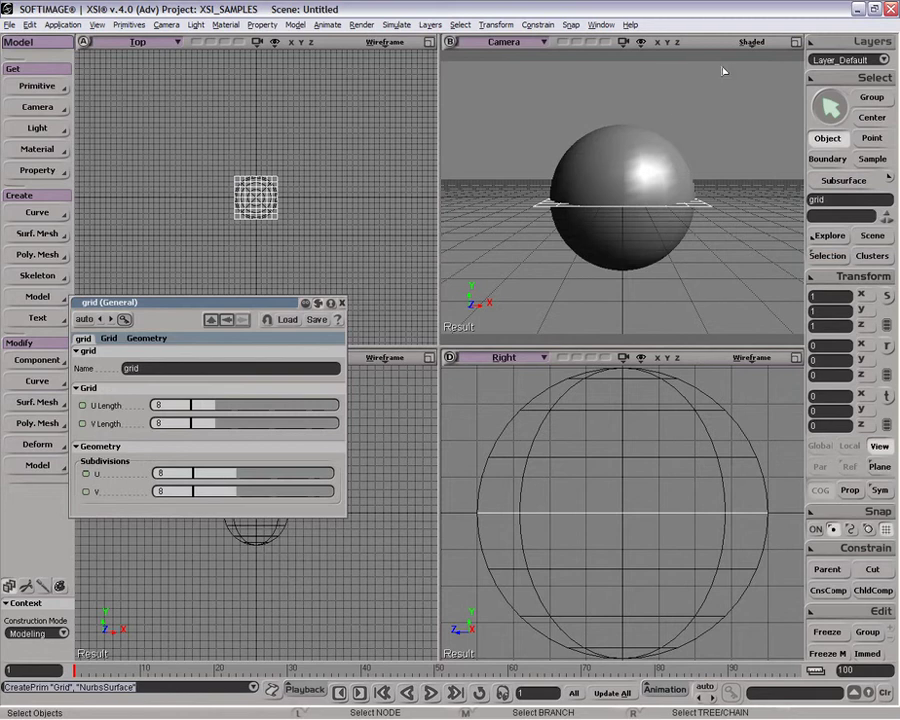
# Step: Maximize the camera view and translate the grid to about -11.3 in Z, behind the sphere
pyautogui.press('F12')
pyautogui.press('o')
pyautogui.moveTo(610, 237); pyautogui.dragTo(516, 323)
pyautogui.press('p')
pyautogui.press('space')
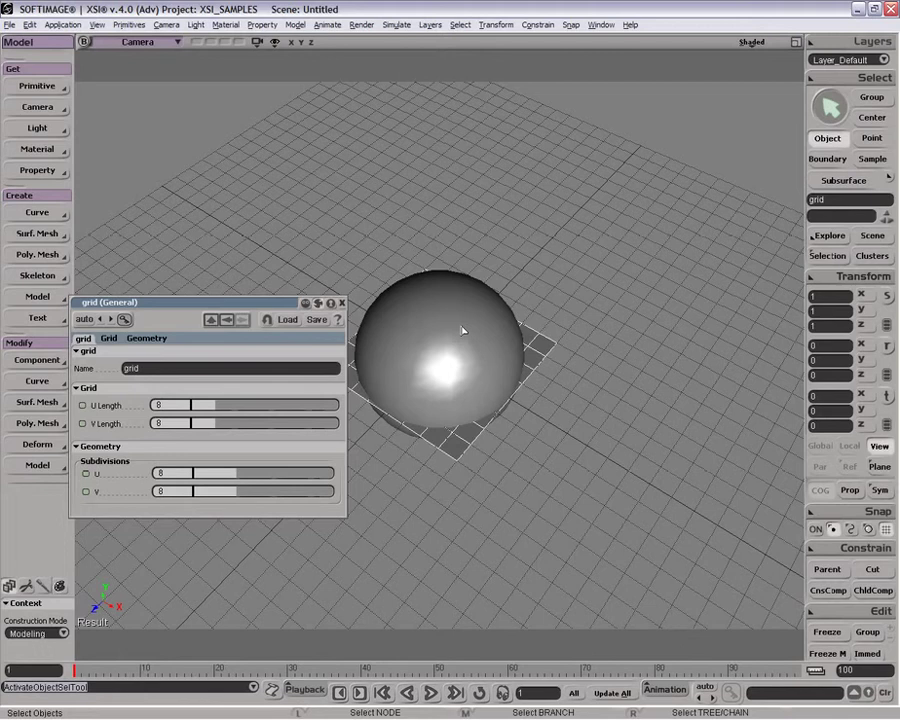
pyautogui.press('v')
pyautogui.moveTo(486, 355); pyautogui.dragTo(565, 285)
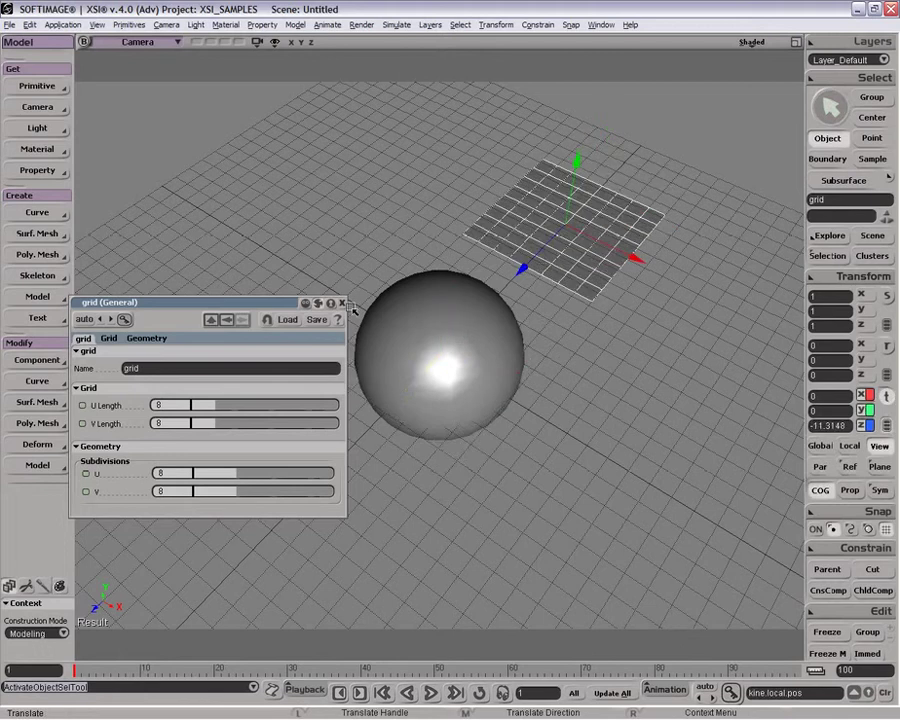
pyautogui.click(342, 303)
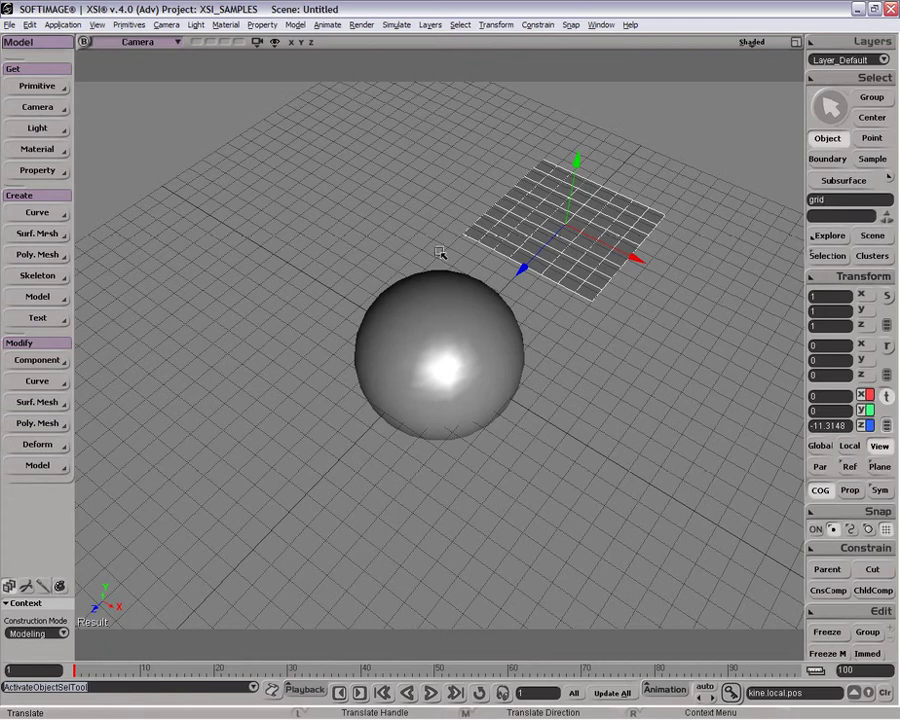
# Step: Apply Deform by Surface to the grid with the sphere as target and set the deformation's Y translation to 1.073
pyautogui.click(40, 445)
pyautogui.click(125, 497)
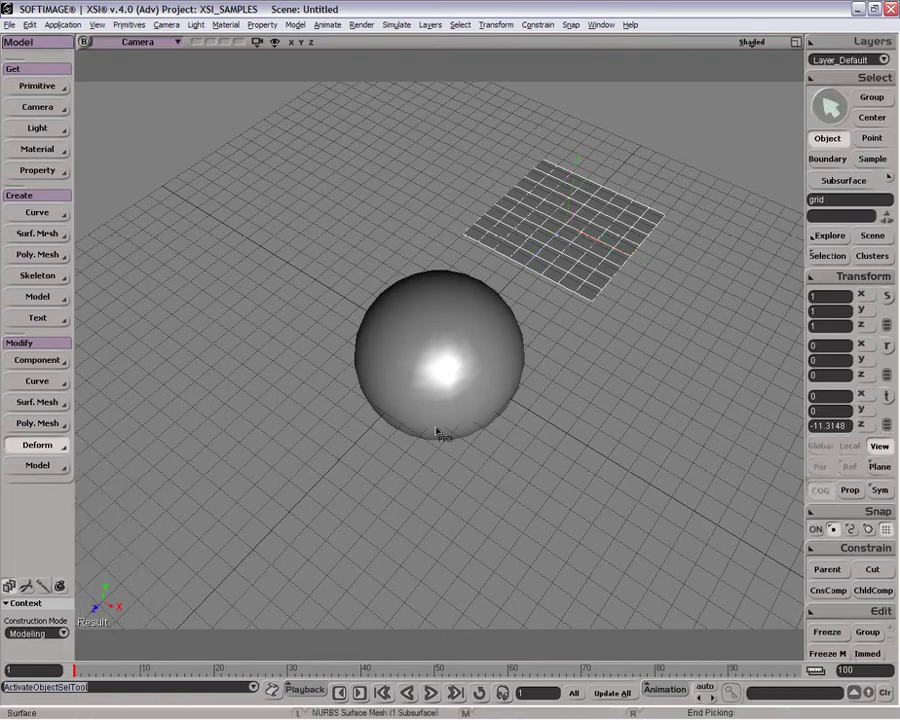
pyautogui.click(471, 369)
pyautogui.moveTo(637, 478); pyautogui.dragTo(649, 243)
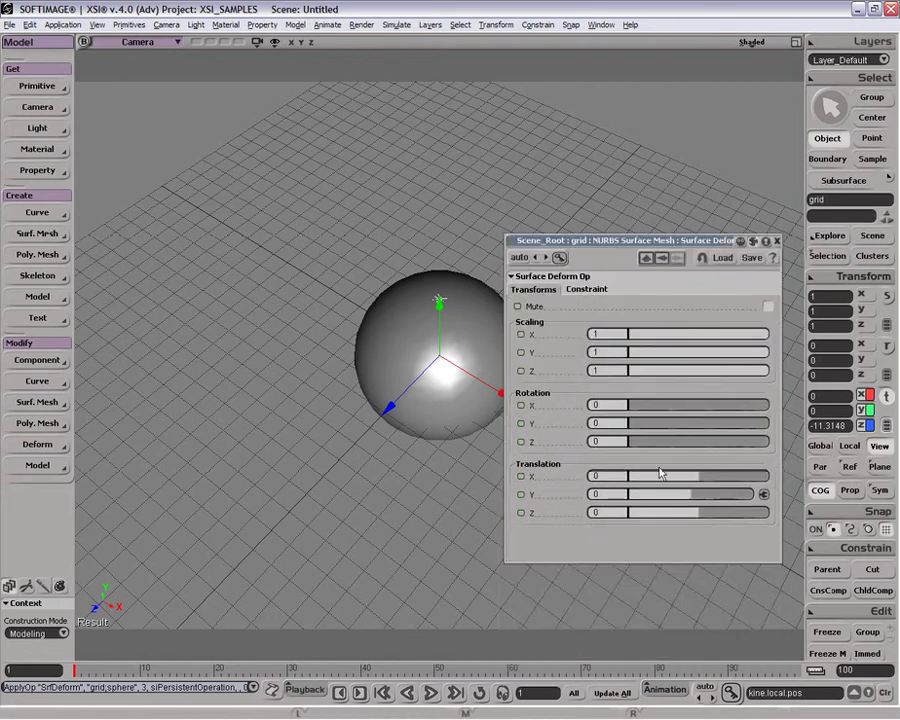
pyautogui.moveTo(693, 496); pyautogui.dragTo(699, 496)
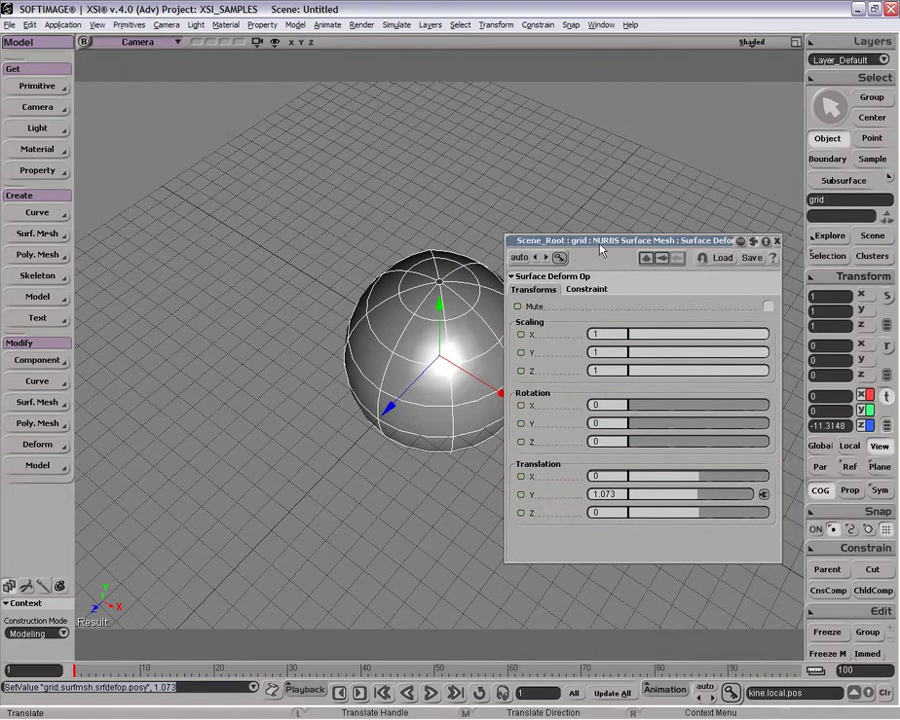
pyautogui.moveTo(600, 243); pyautogui.dragTo(696, 212)
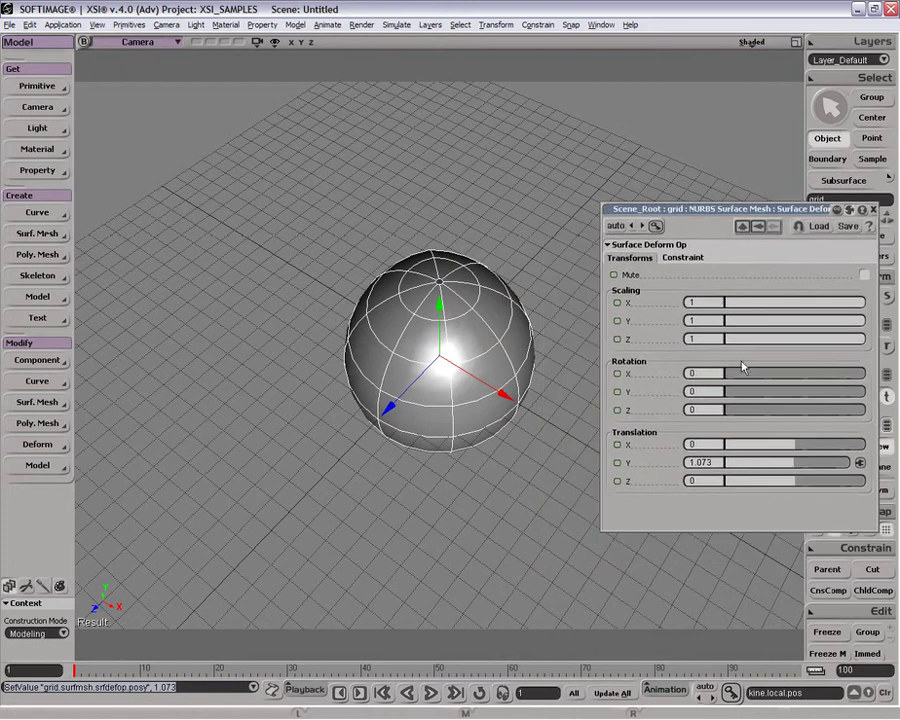
# Step: Set the surface deformation scaling to X 0.457 and Z 0.487, and its translation to X 4.07, Y 0.056 and Z -1.055
pyautogui.moveTo(838, 307); pyautogui.dragTo(789, 304)
pyautogui.moveTo(836, 340); pyautogui.dragTo(794, 342)
pyautogui.moveTo(800, 467); pyautogui.dragTo(775, 476)
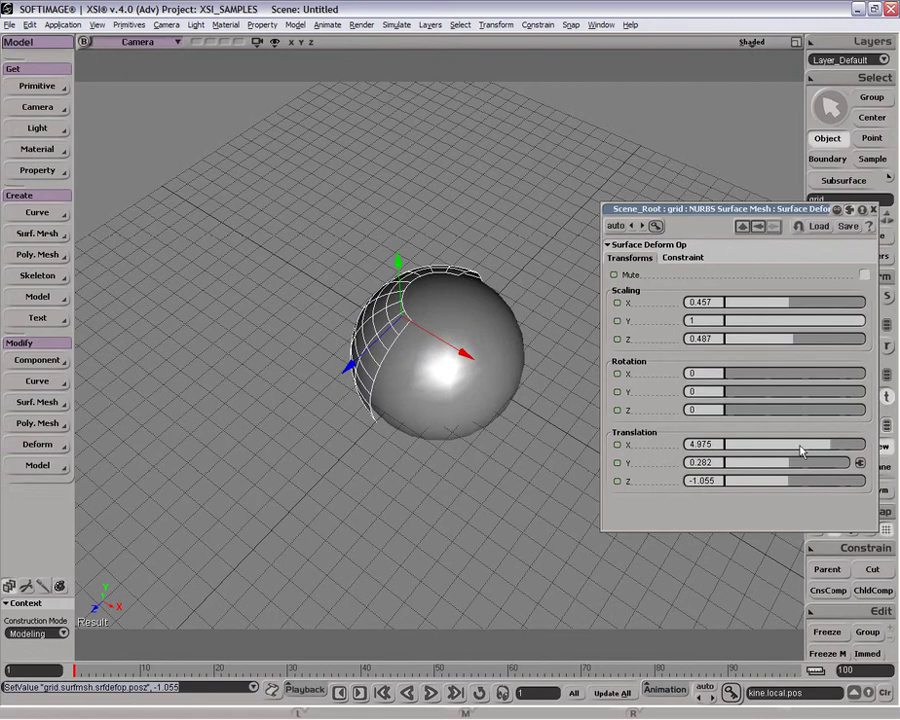
pyautogui.moveTo(820, 447); pyautogui.dragTo(789, 467)
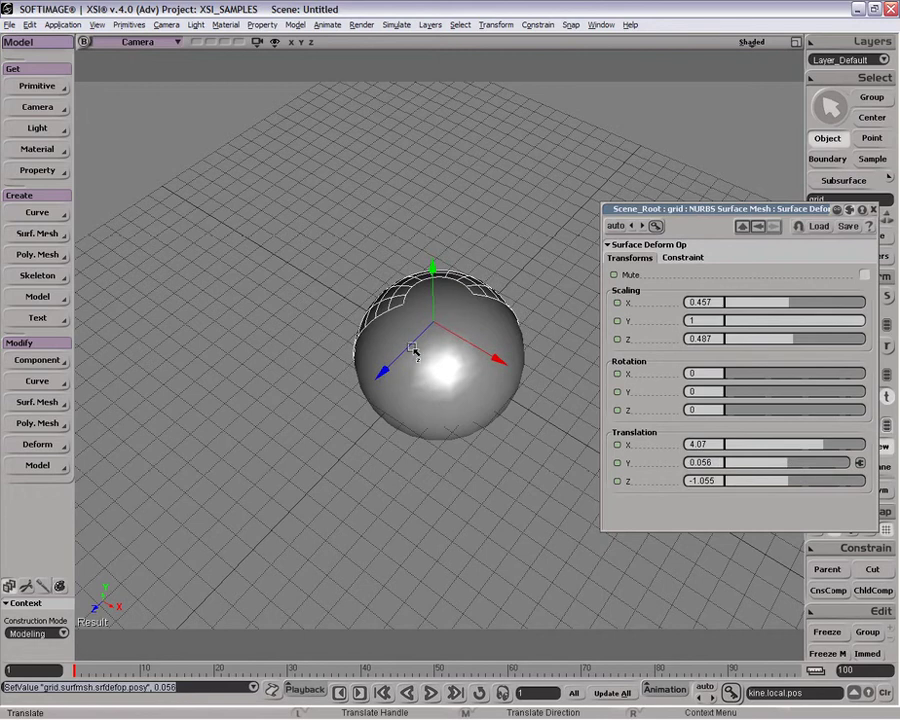
pyautogui.press('o')
pyautogui.moveTo(458, 337); pyautogui.dragTo(470, 299)
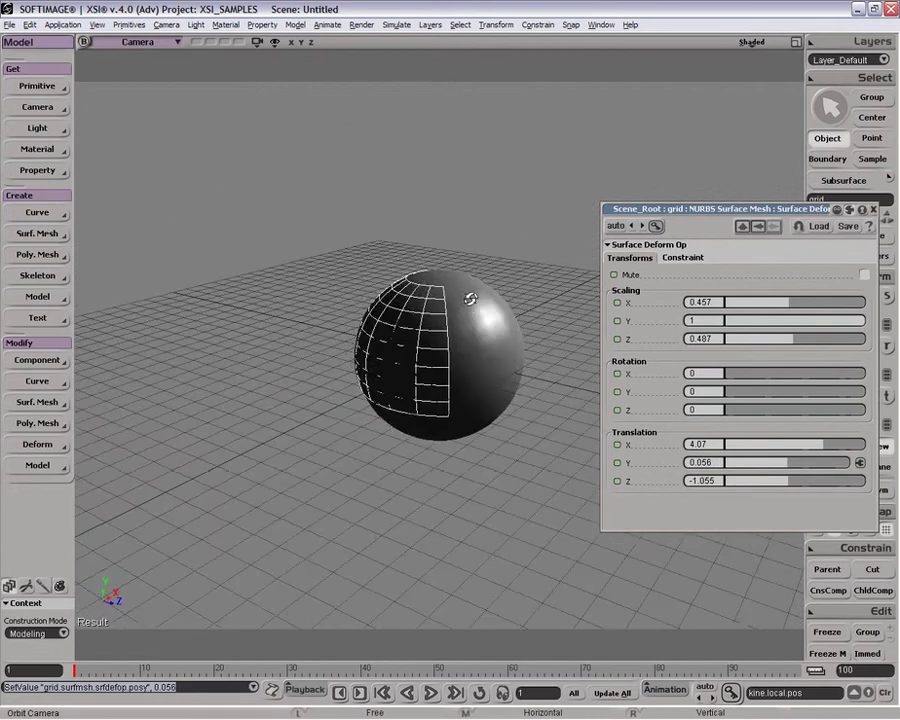
# Step: Select the sphere and the grid together, delete both and close their property page
pyautogui.press('space')
pyautogui.moveTo(343, 250); pyautogui.dragTo(512, 480)
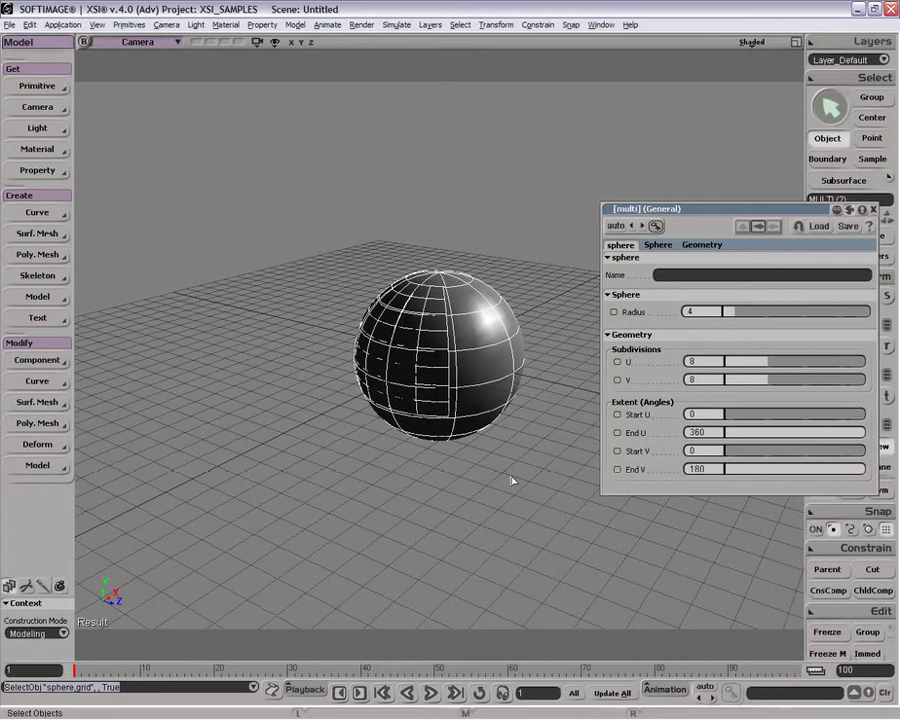
pyautogui.press('Delete')
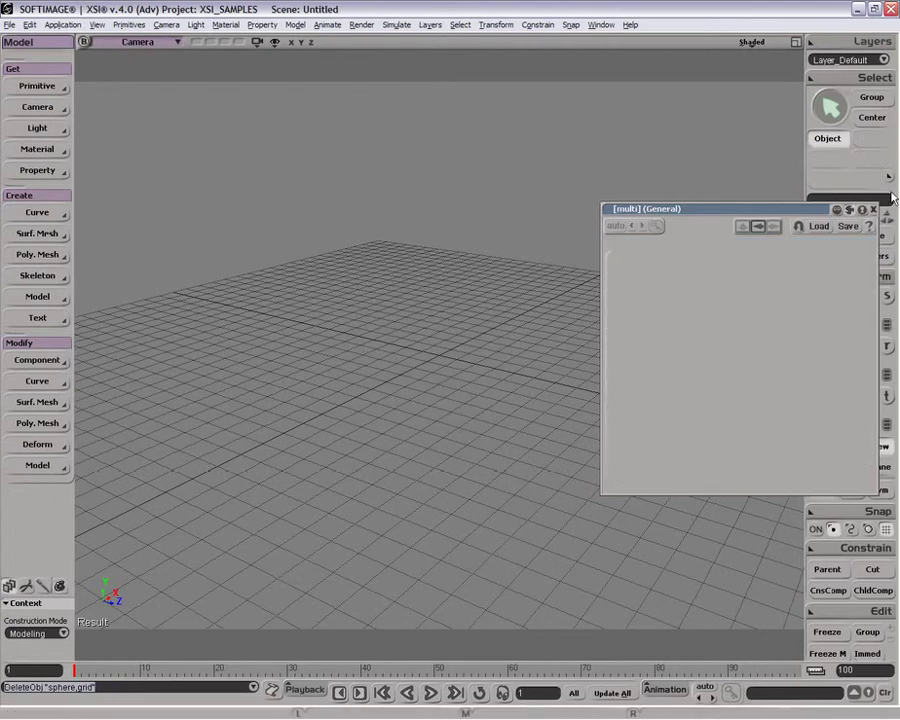
pyautogui.click(875, 210)
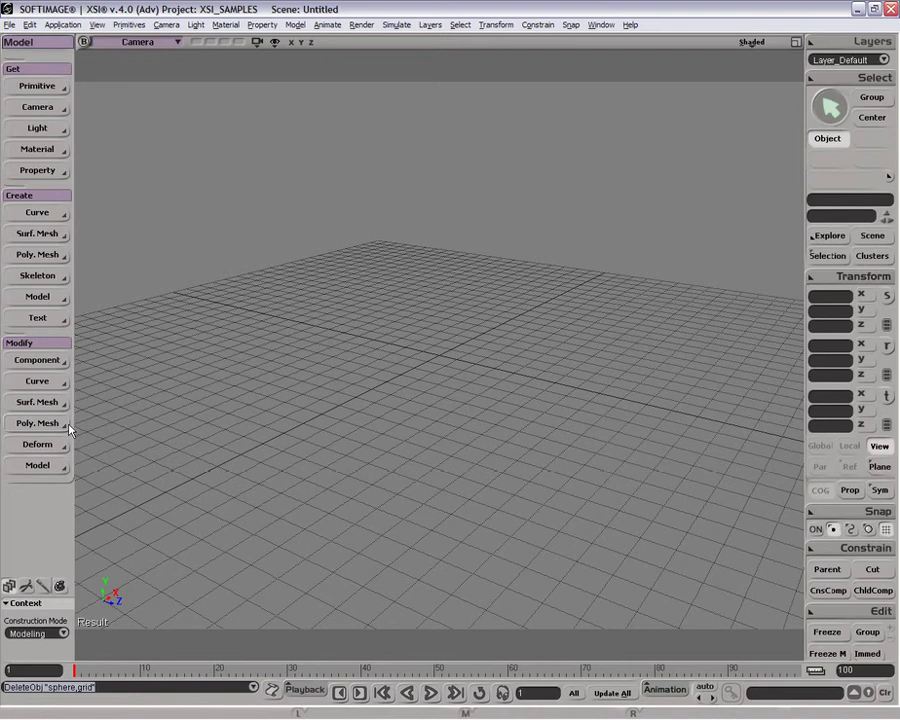
pyautogui.click(58, 450)
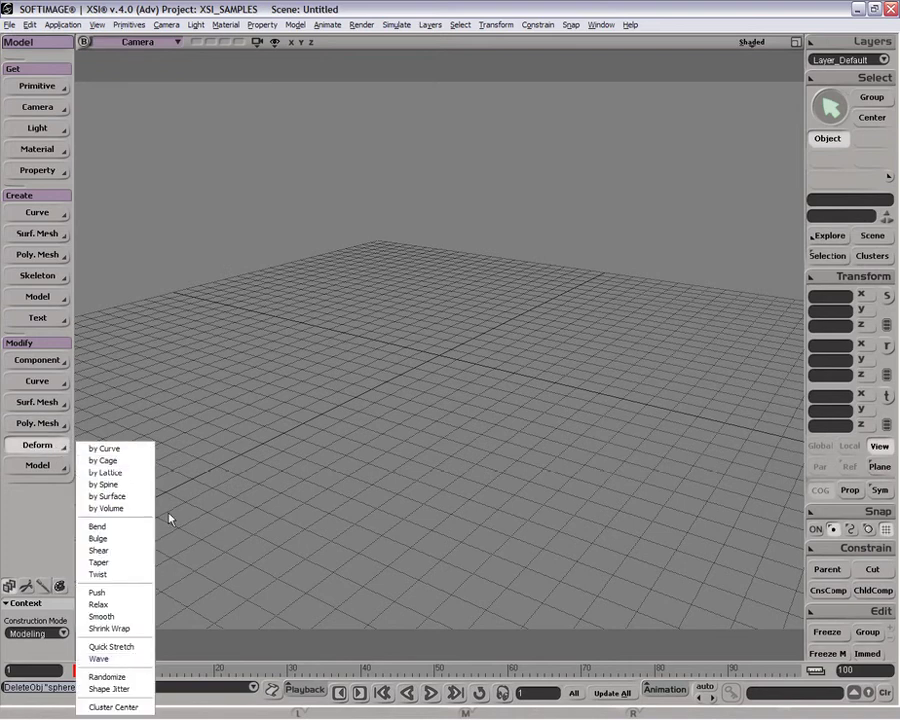
pyautogui.click(412, 392)
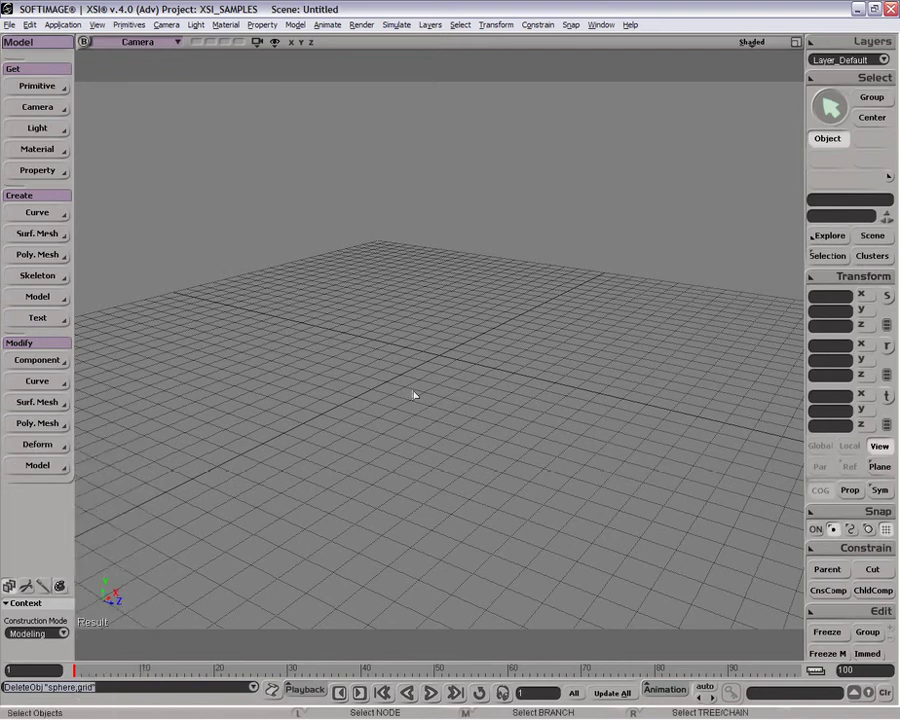
# Step: Add the Character - Man model to the scene and close its Character Designer property page
pyautogui.click(37, 86)
pyautogui.moveTo(186, 192)
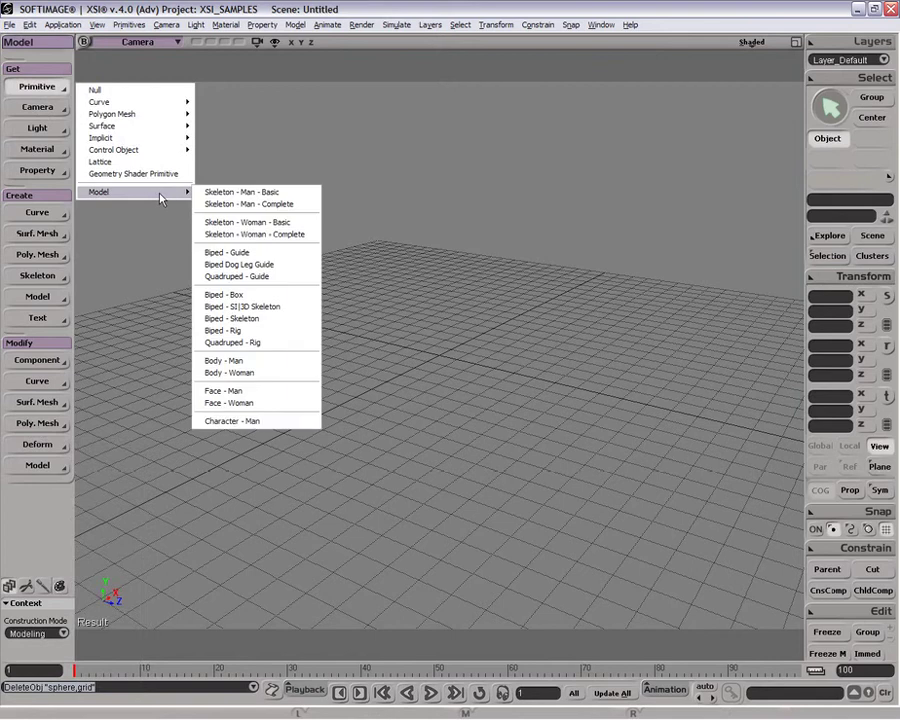
pyautogui.click(247, 425)
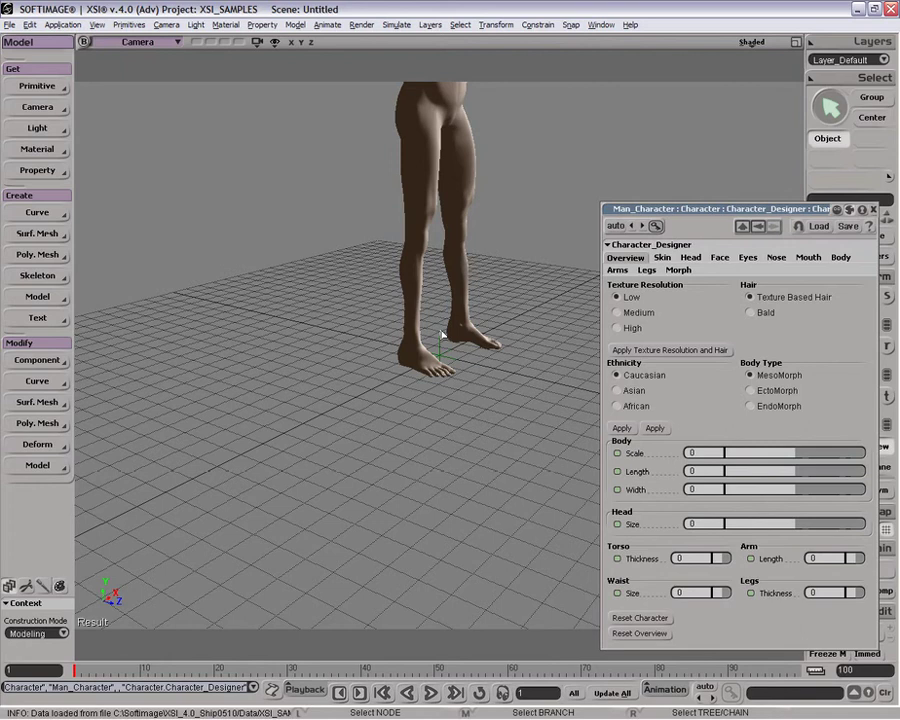
pyautogui.press('z')
pyautogui.moveTo(468, 225); pyautogui.dragTo(462, 483)
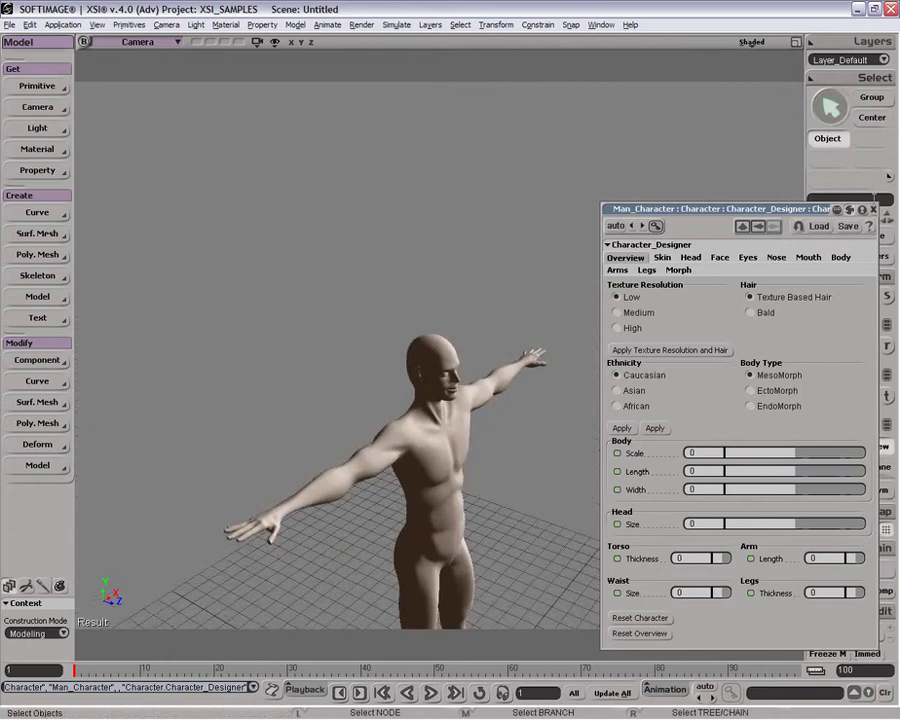
pyautogui.click(873, 209)
# Step: Examine the man's head and shoulders up close from the front
pyautogui.press('o')
pyautogui.moveTo(645, 416); pyautogui.dragTo(586, 416)
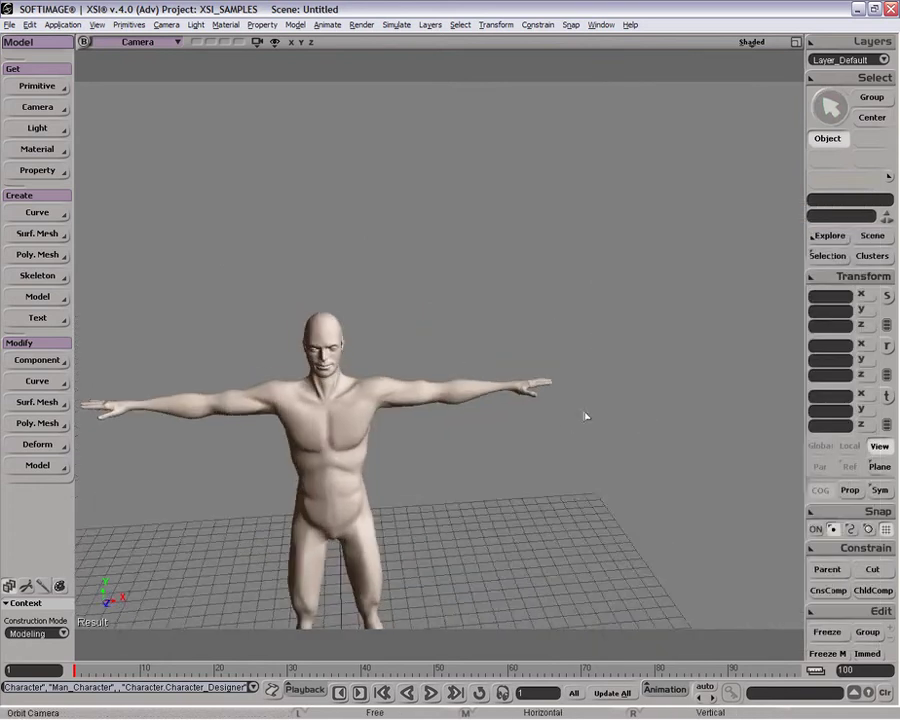
pyautogui.press('p')
pyautogui.moveTo(466, 280); pyautogui.dragTo(457, 463)
pyautogui.press('z')
pyautogui.moveTo(340, 434); pyautogui.dragTo(456, 440)
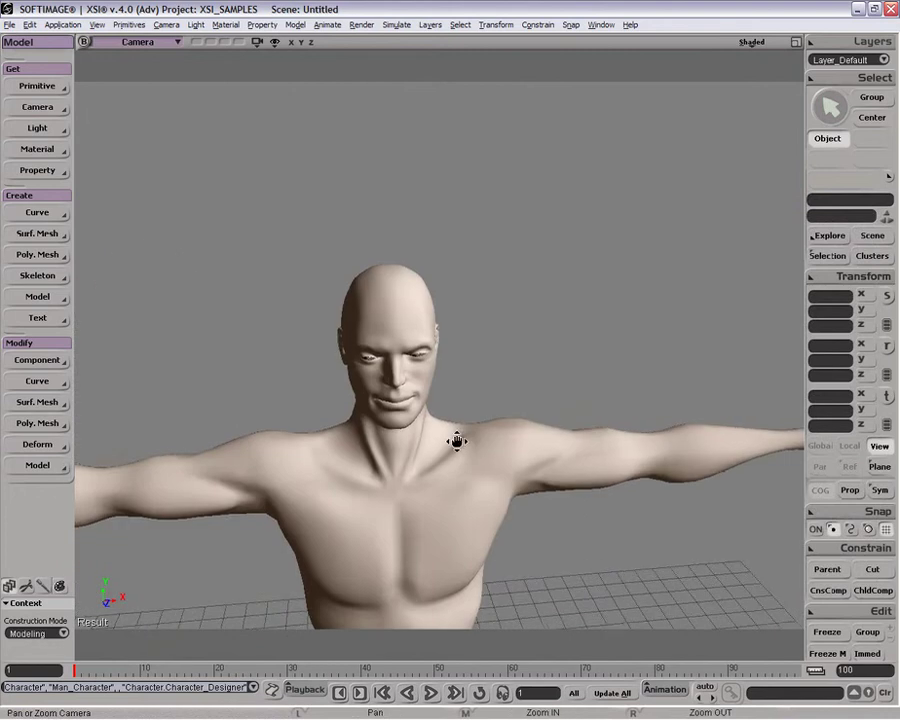
pyautogui.press('o')
pyautogui.moveTo(498, 350); pyautogui.dragTo(385, 337)
pyautogui.press('y')
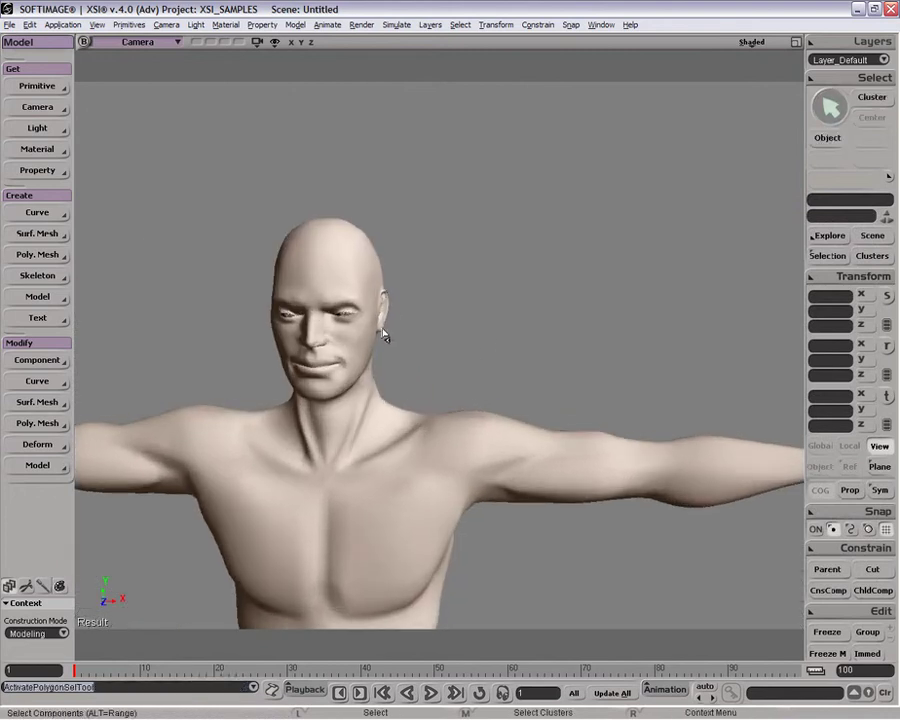
pyautogui.press('space')
pyautogui.click(349, 261)
pyautogui.press('y')
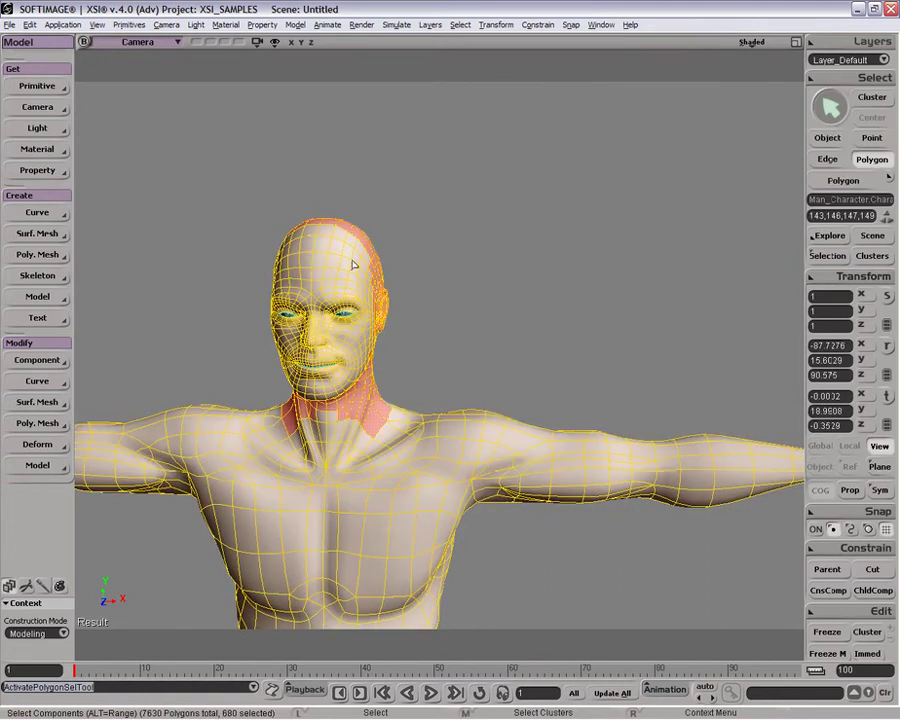
pyautogui.press('f')
pyautogui.press('space')
pyautogui.click(577, 383)
# Step: Select all the points of the character's head, from the crown down to the chin
pyautogui.press('p')
pyautogui.moveTo(550, 439); pyautogui.dragTo(531, 291)
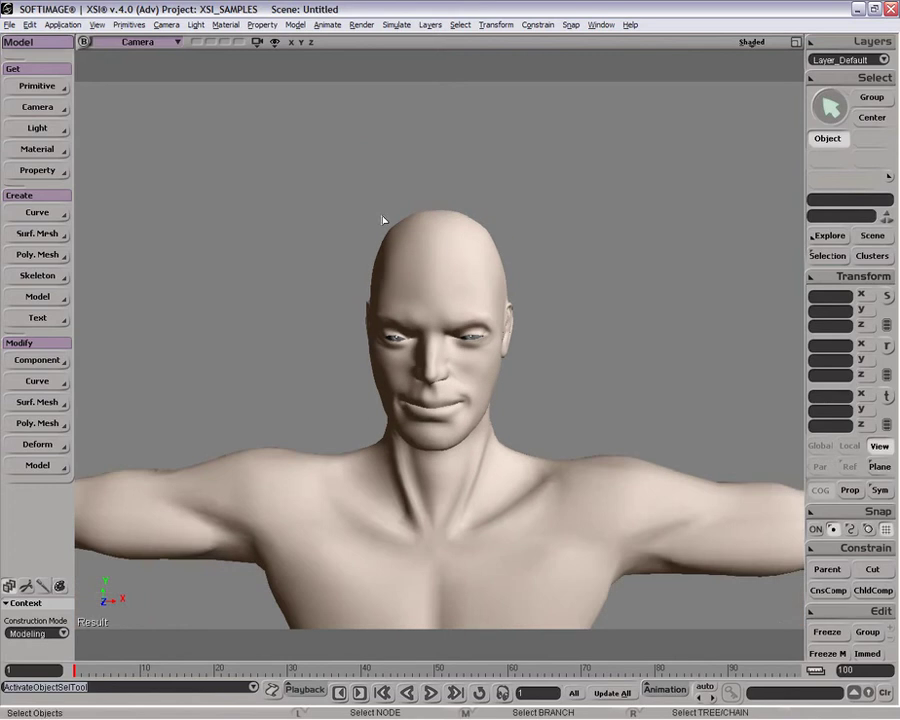
pyautogui.press('y')
pyautogui.moveTo(327, 166); pyautogui.dragTo(615, 445)
pyautogui.press('space')
pyautogui.press('t')
pyautogui.moveTo(338, 165); pyautogui.dragTo(532, 446)
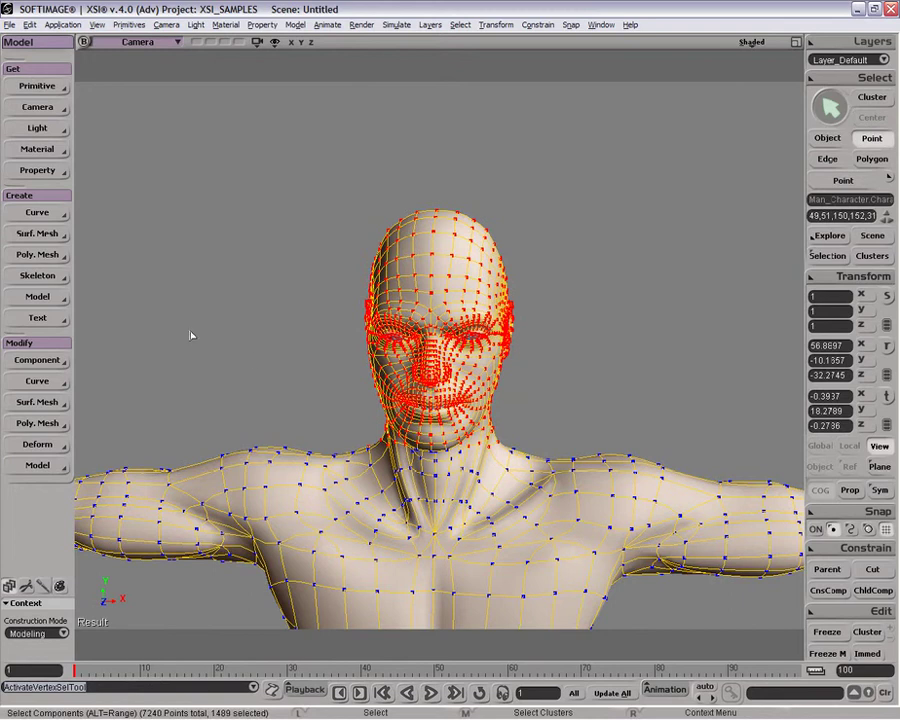
# Step: Add a Volume Deform control object for the selected head points and move its property page clear of the head
pyautogui.click(63, 95)
pyautogui.moveTo(185, 153)
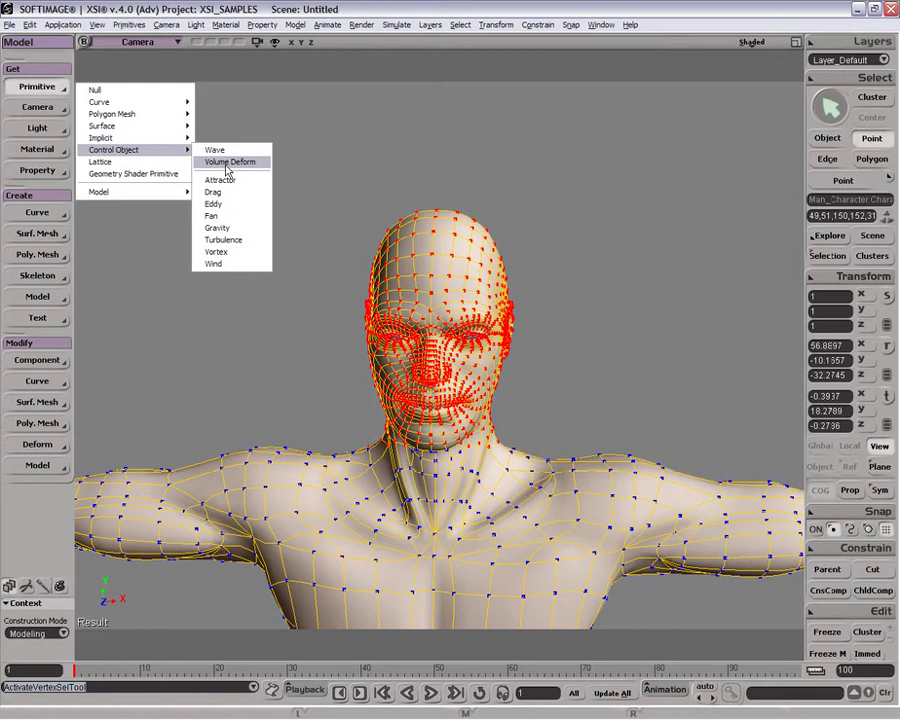
pyautogui.click(228, 162)
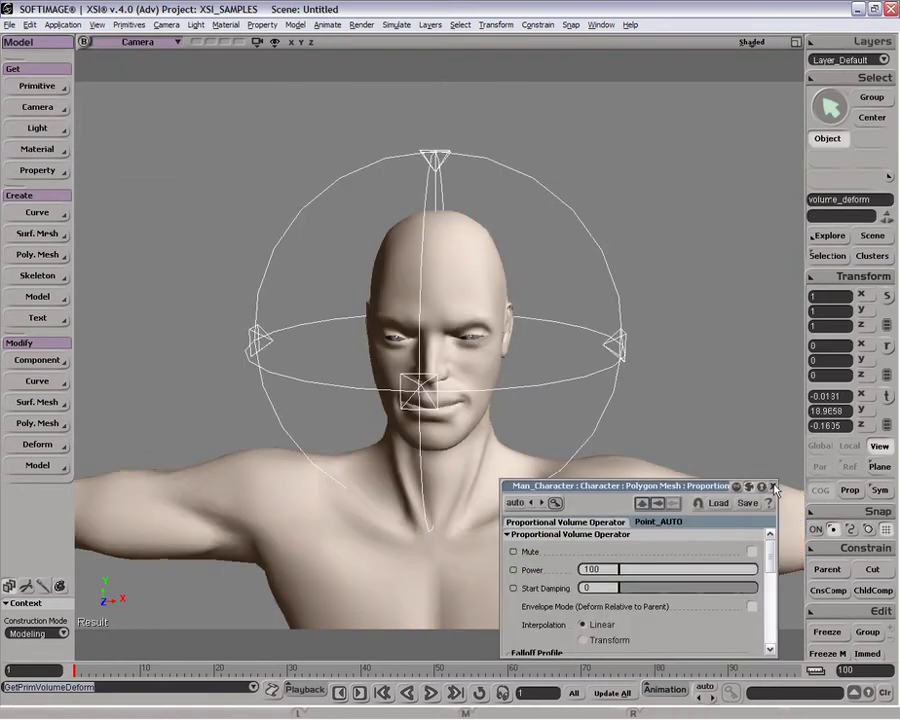
pyautogui.moveTo(706, 479); pyautogui.dragTo(832, 60)
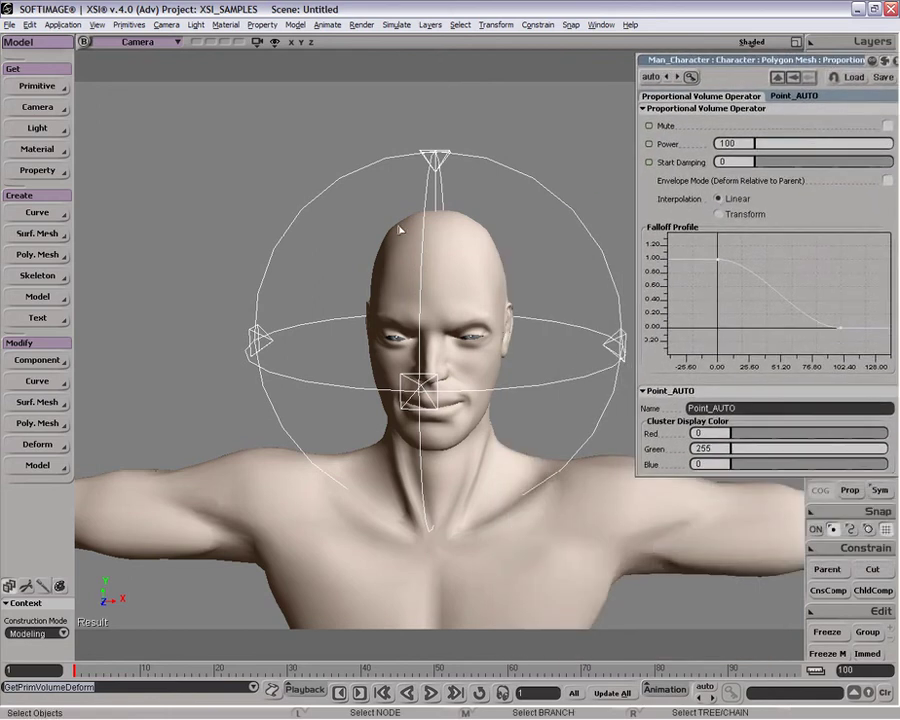
# Step: Try translating the volume deform sideways along X to drag the head with it, and undo the move
pyautogui.press('v')
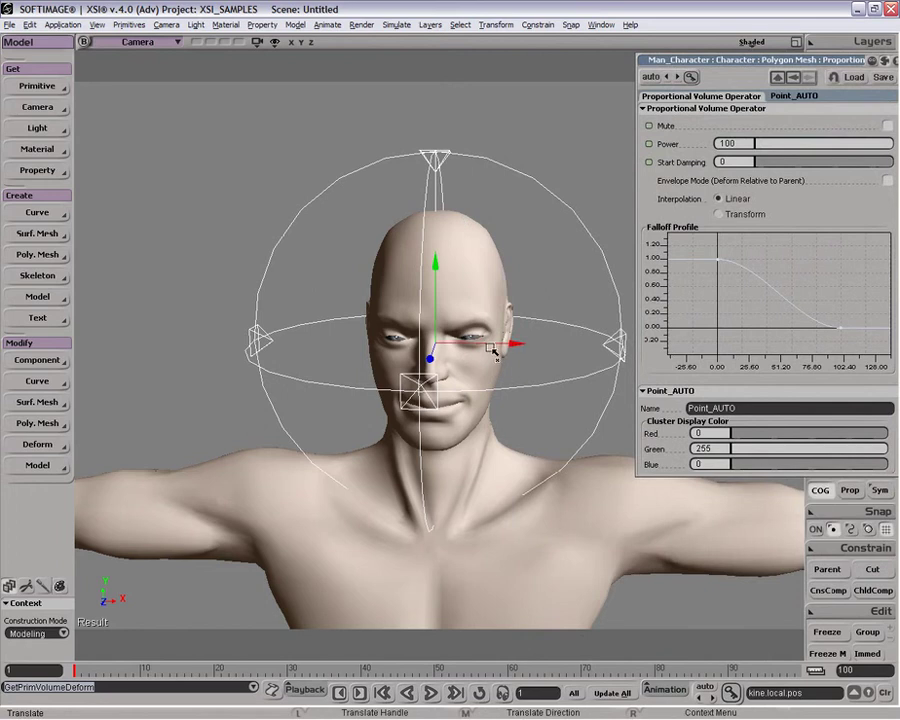
pyautogui.moveTo(459, 349); pyautogui.dragTo(395, 347)
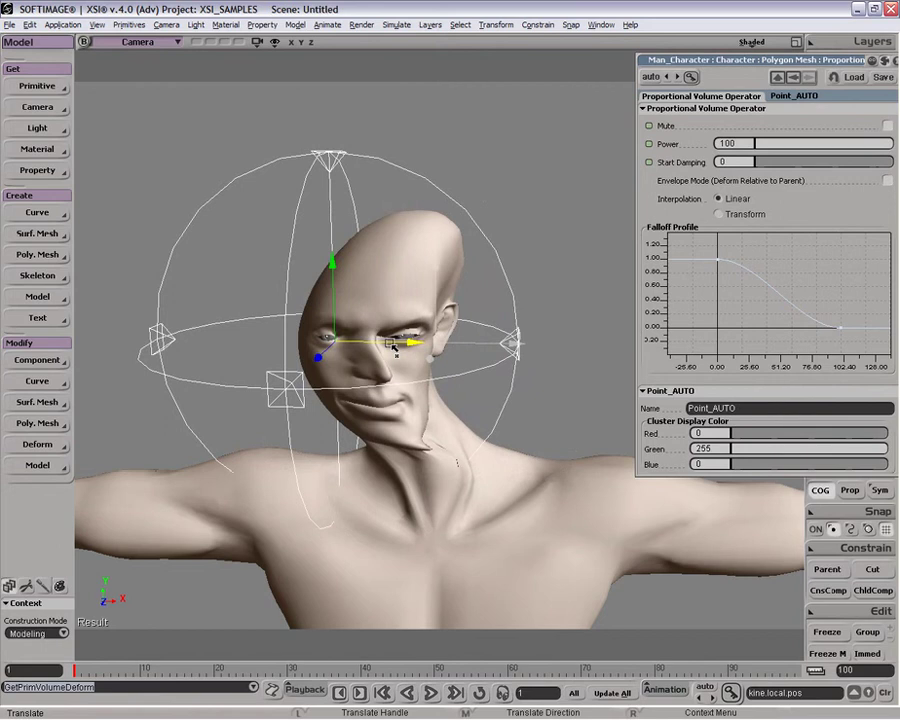
pyautogui.hotkey('ctrl', 'z')
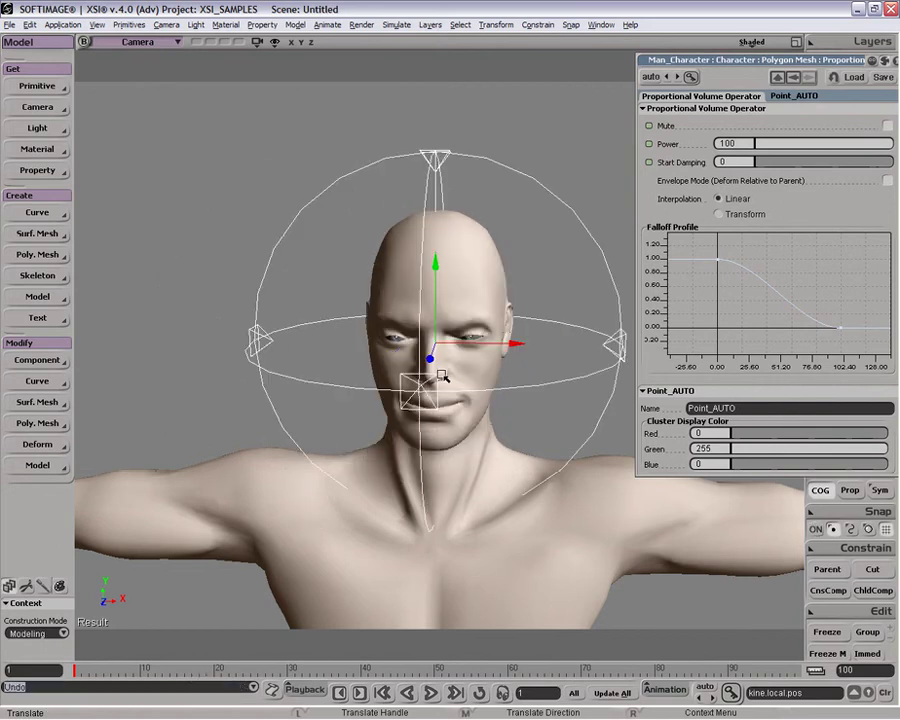
# Step: Reposition the volume deform with its effect toggled off, and translate it to X 1.2118 and Y 20.086 to stretch the skull
pyautogui.moveTo(474, 354); pyautogui.dragTo(386, 211)
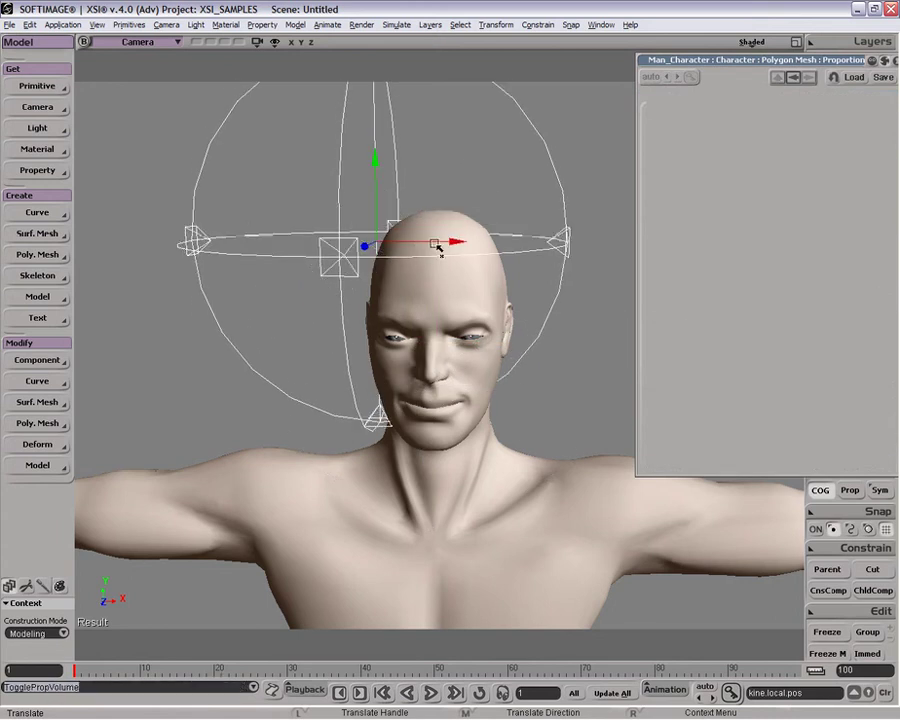
pyautogui.moveTo(374, 246); pyautogui.dragTo(600, 238)
pyautogui.press('space')
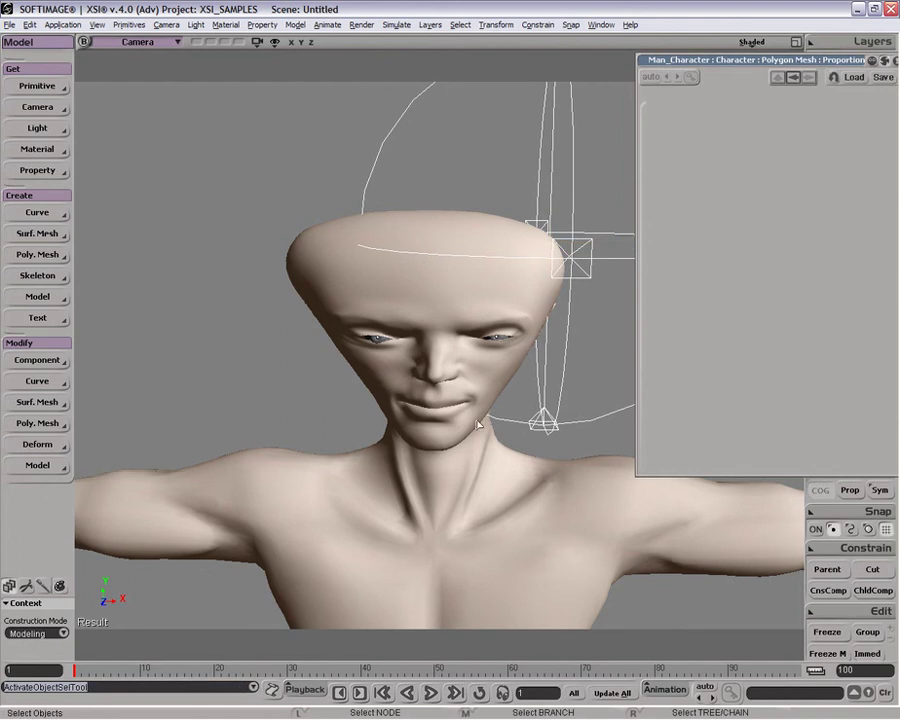
# Step: Select the character mesh and open the properties of one of its Proportional Volume Operators
pyautogui.press('o')
pyautogui.moveTo(502, 440); pyautogui.dragTo(540, 450)
pyautogui.moveTo(751, 65); pyautogui.dragTo(635, 290)
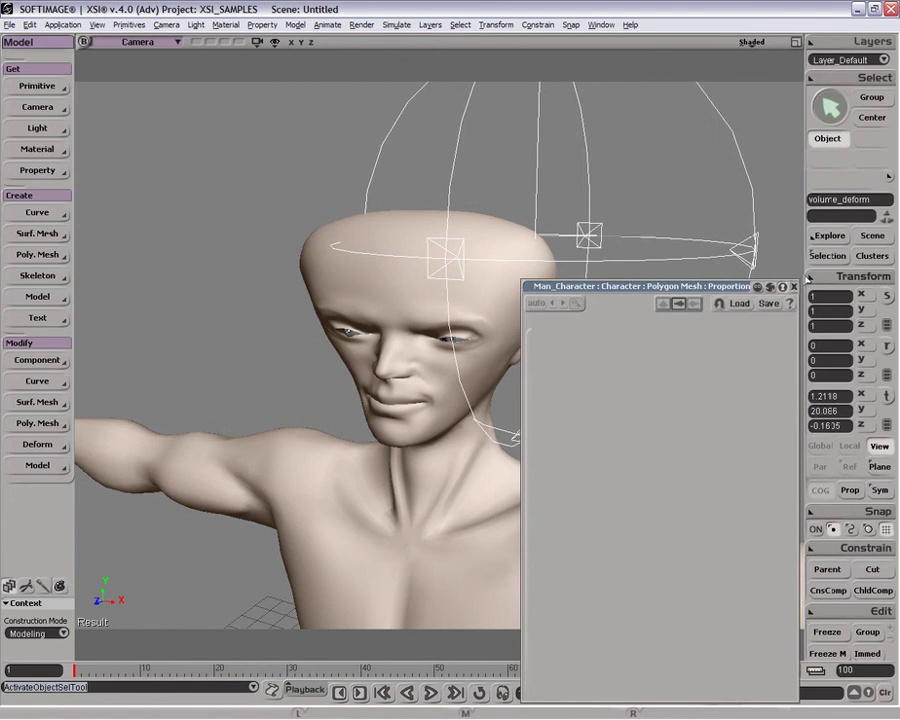
pyautogui.click(436, 297)
pyautogui.click(835, 258)
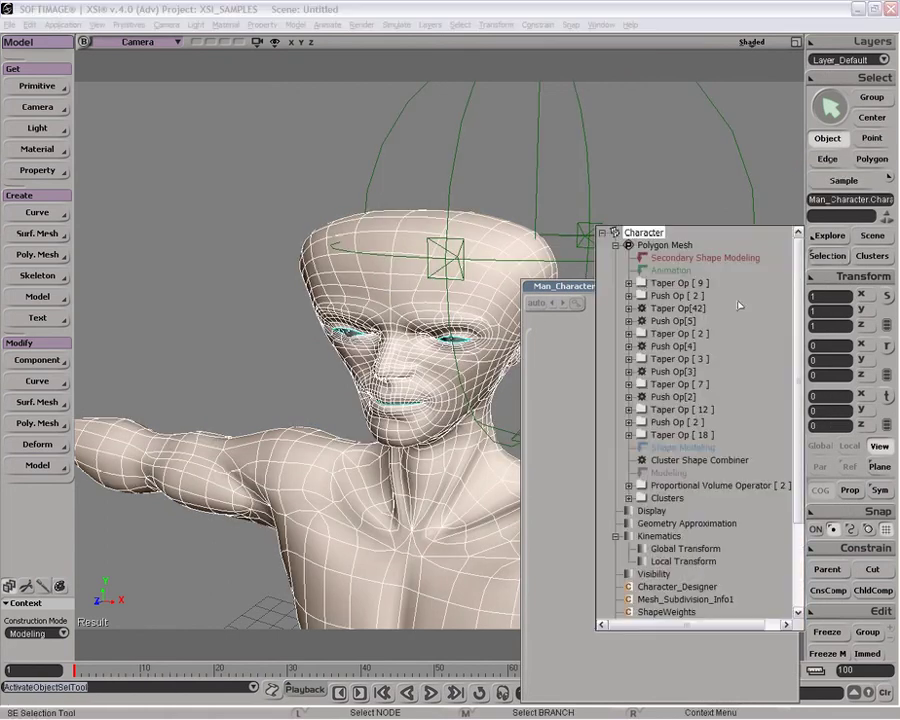
pyautogui.click(628, 486)
pyautogui.click(658, 512)
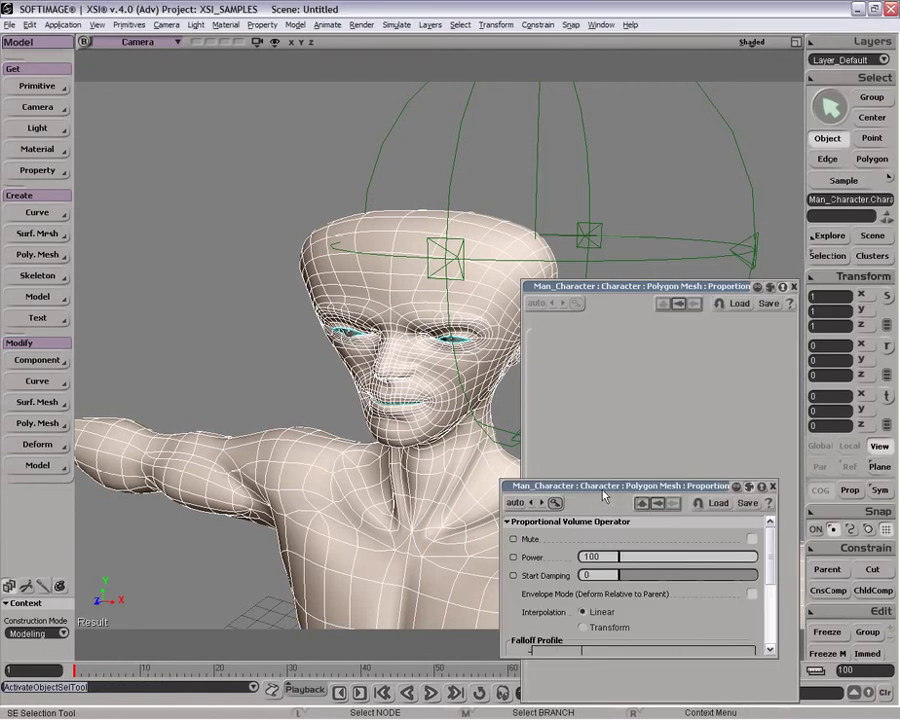
# Step: Steepen the start of the Falloff Profile curve by pulling the first key's slope handle straight down below the key
pyautogui.moveTo(770, 550); pyautogui.dragTo(769, 602)
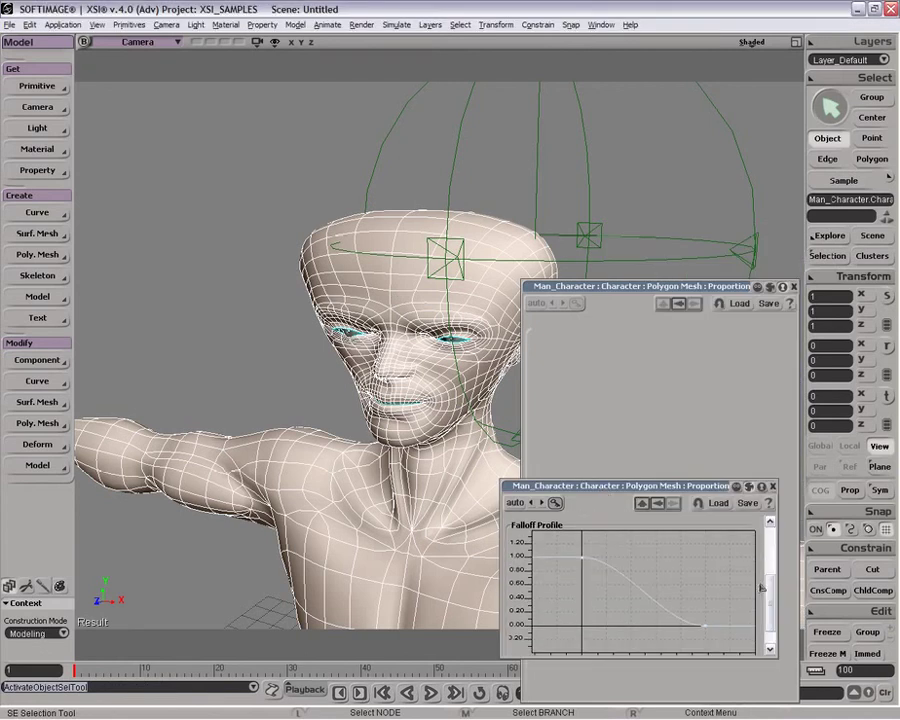
pyautogui.click(584, 560)
pyautogui.moveTo(623, 557); pyautogui.dragTo(601, 603)
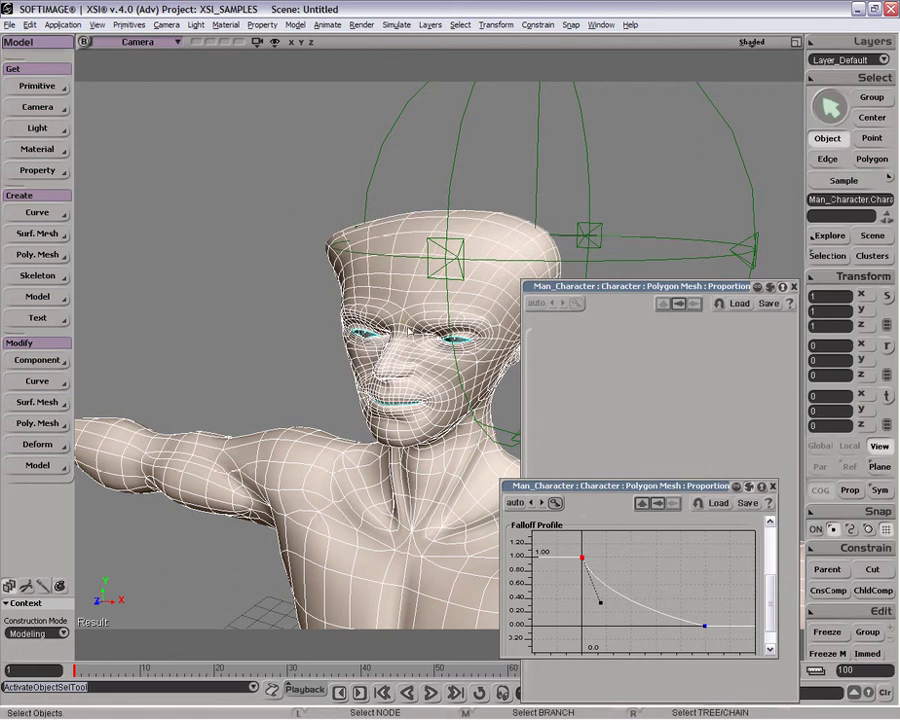
pyautogui.click(446, 313)
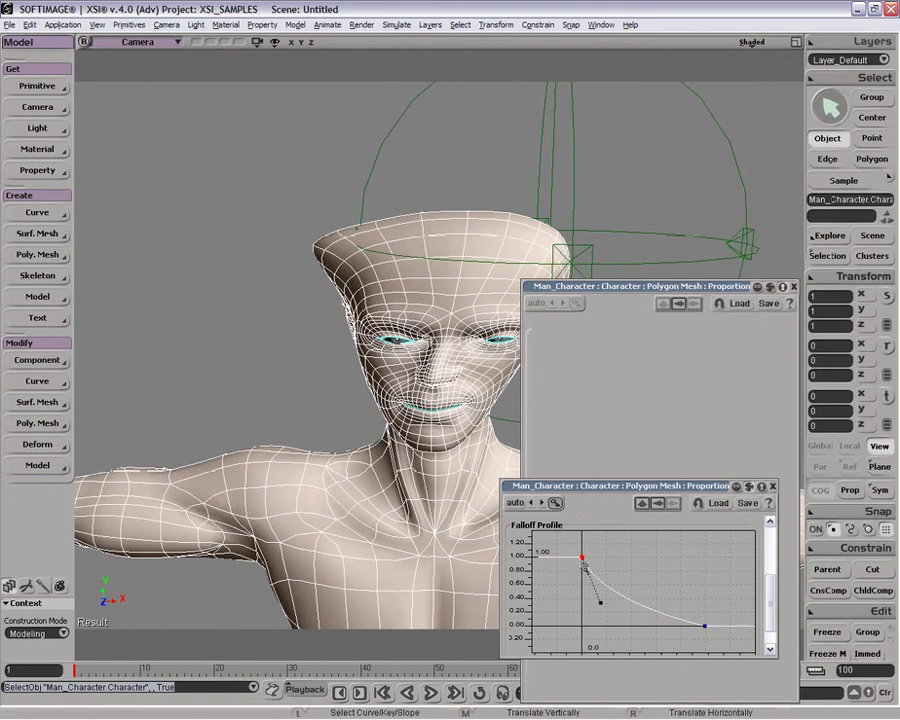
pyautogui.moveTo(602, 604); pyautogui.dragTo(582, 617)
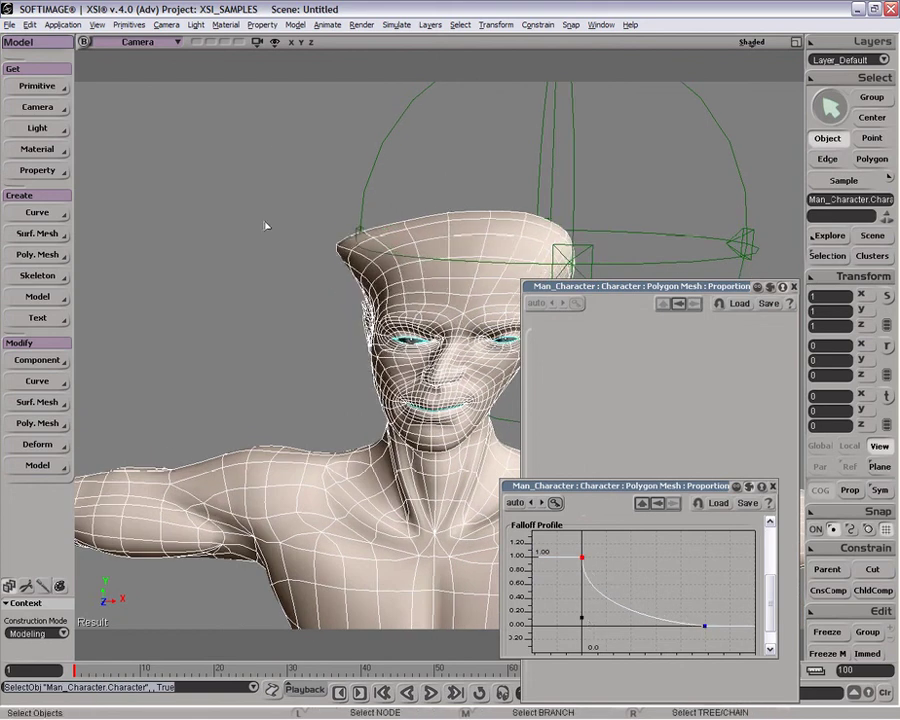
# Step: Close both Proportional Volume Operator property pages and select the volume deform object
pyautogui.click(772, 486)
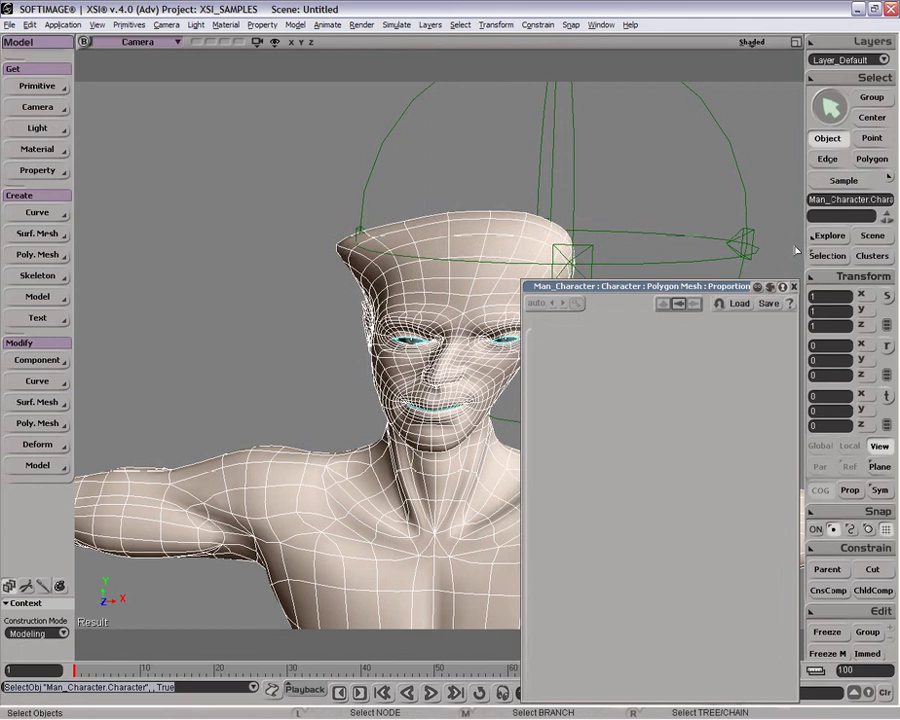
pyautogui.click(795, 287)
pyautogui.moveTo(643, 273); pyautogui.dragTo(748, 326)
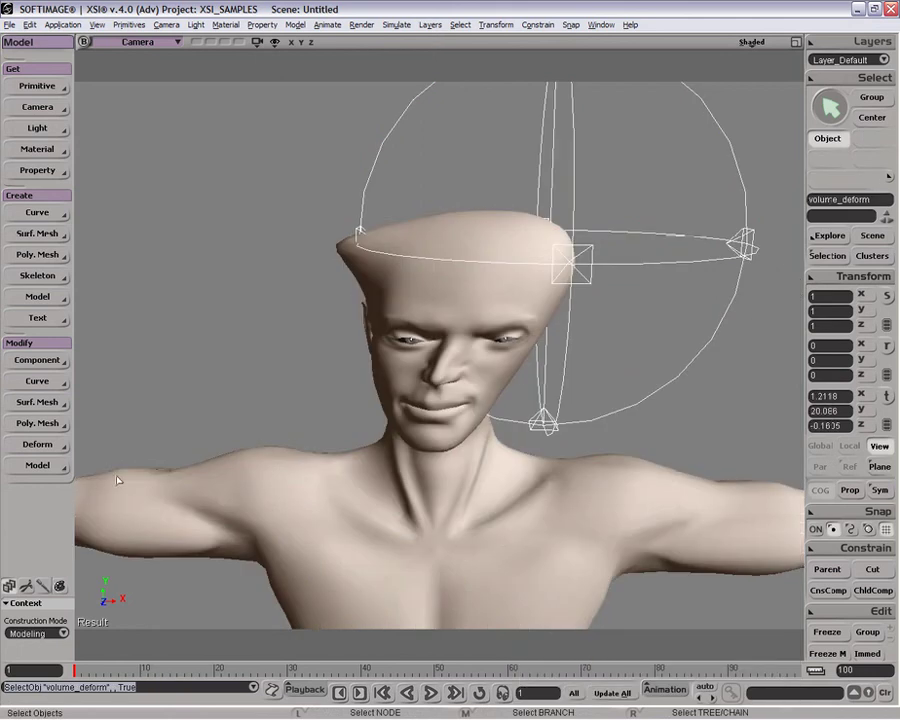
pyautogui.click(38, 444)
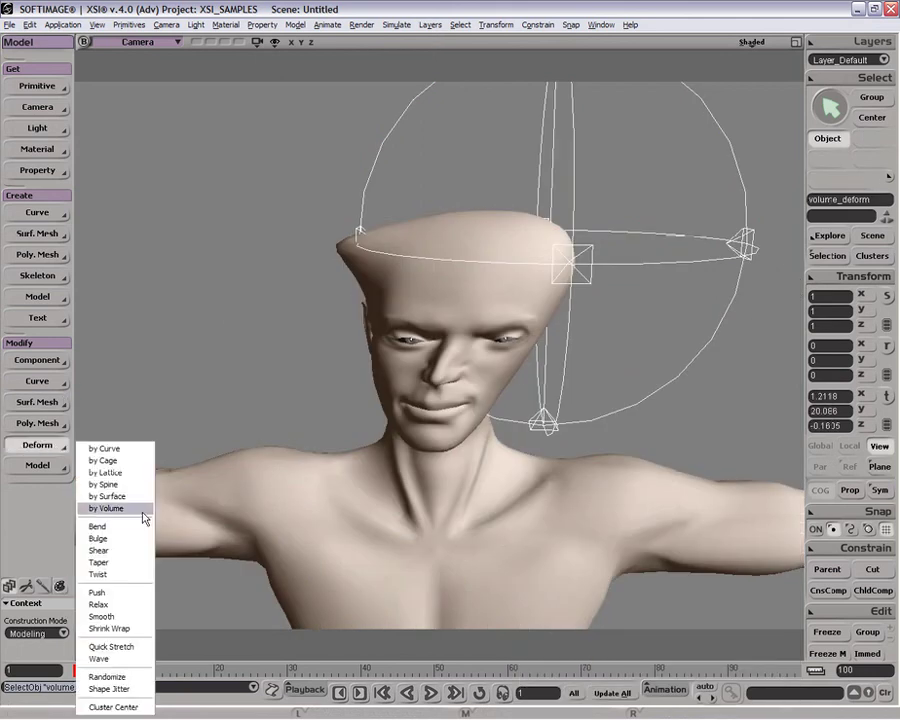
pyautogui.click(230, 317)
pyautogui.press('space')
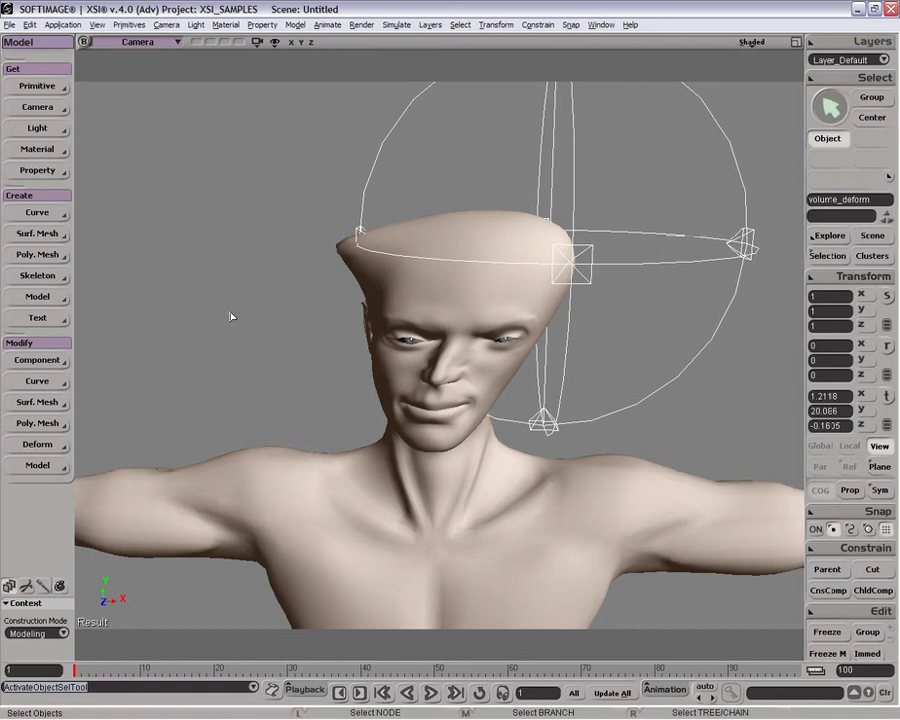